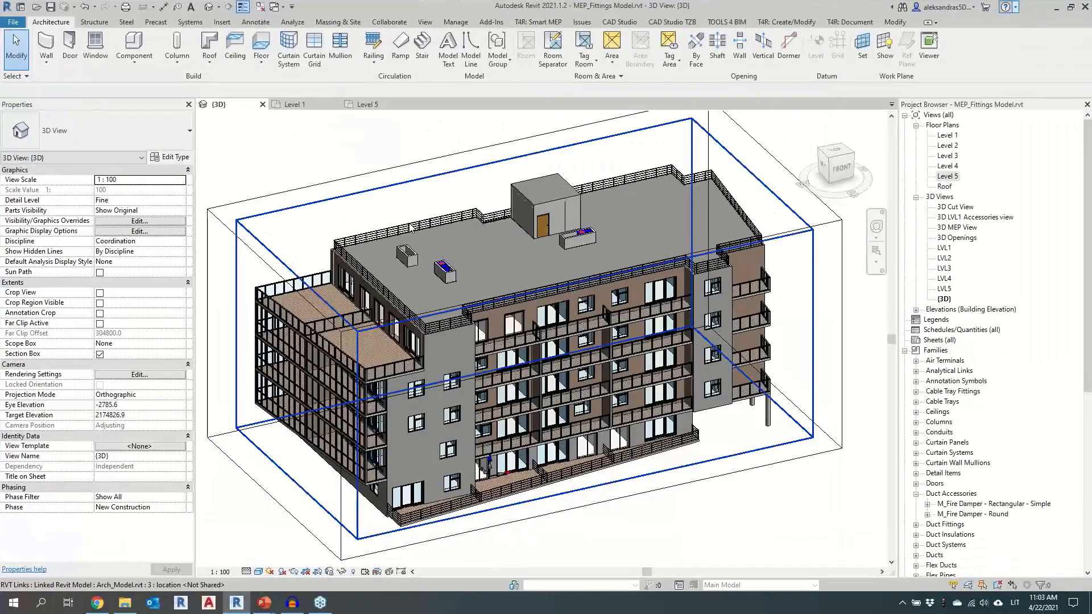
# Turn off the section box in the 3D view and open the Level 1 floor plan
pyautogui.press('Escape')
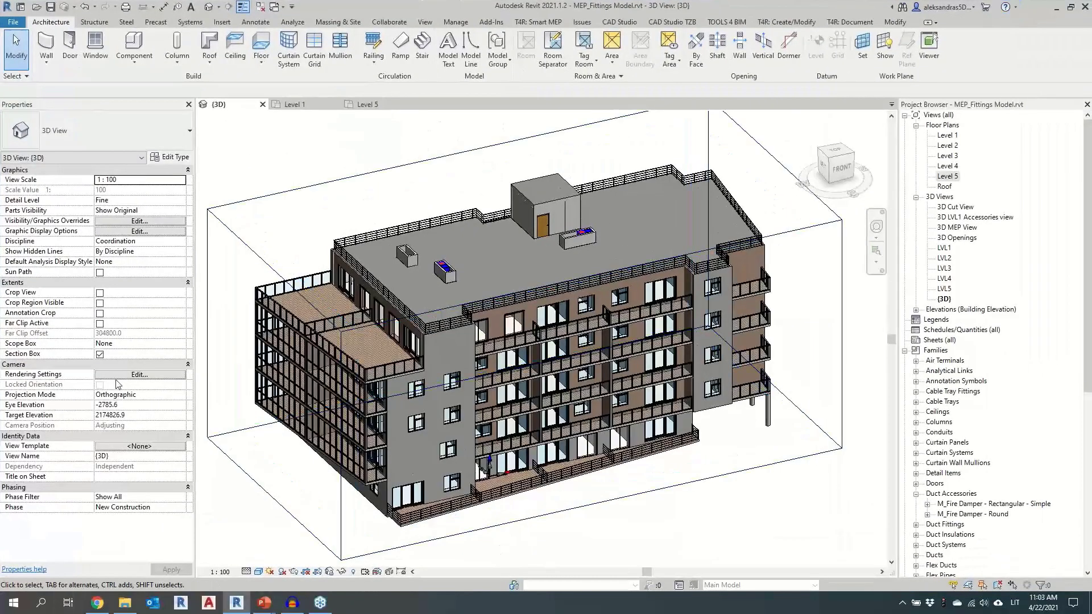
pyautogui.click(100, 355)
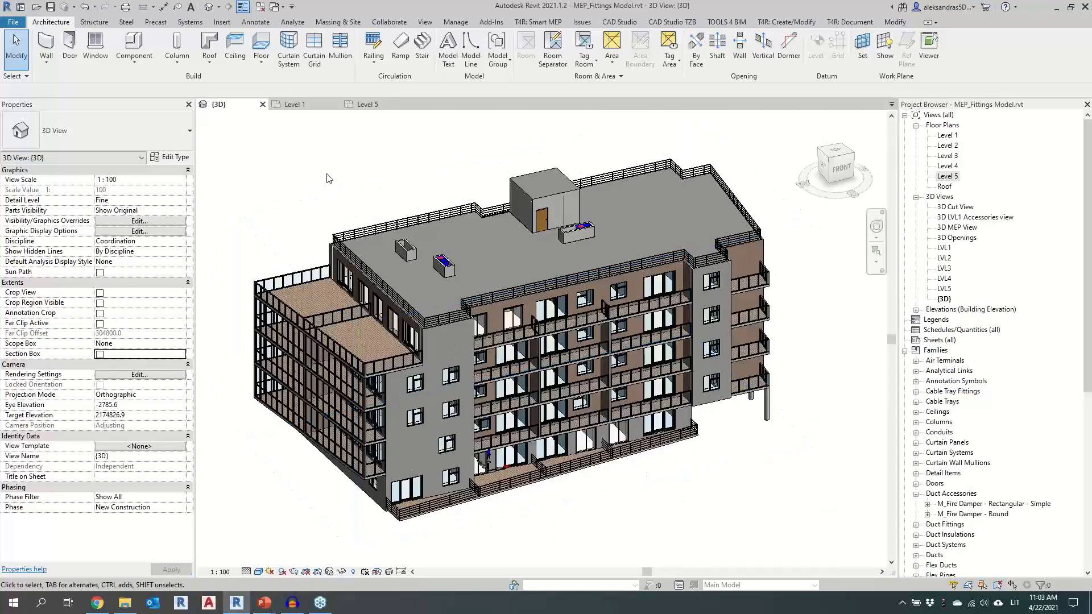
pyautogui.click(306, 107)
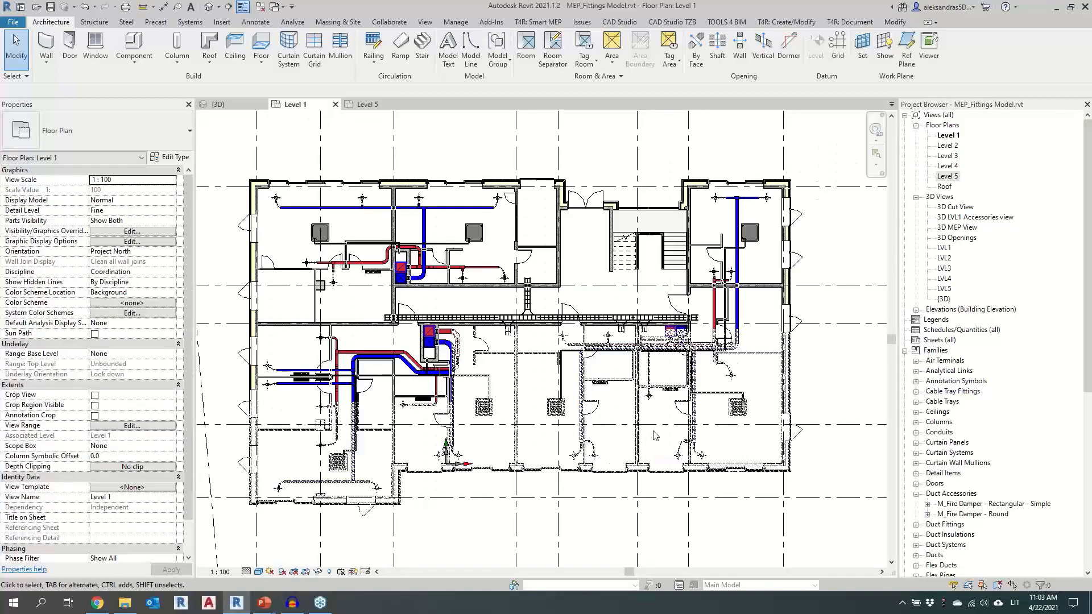
# Examine the opening where the small return air duct and its radius elbow pass through the wall, selecting the duct and the elbow
pyautogui.scroll(-2, 637, 411)
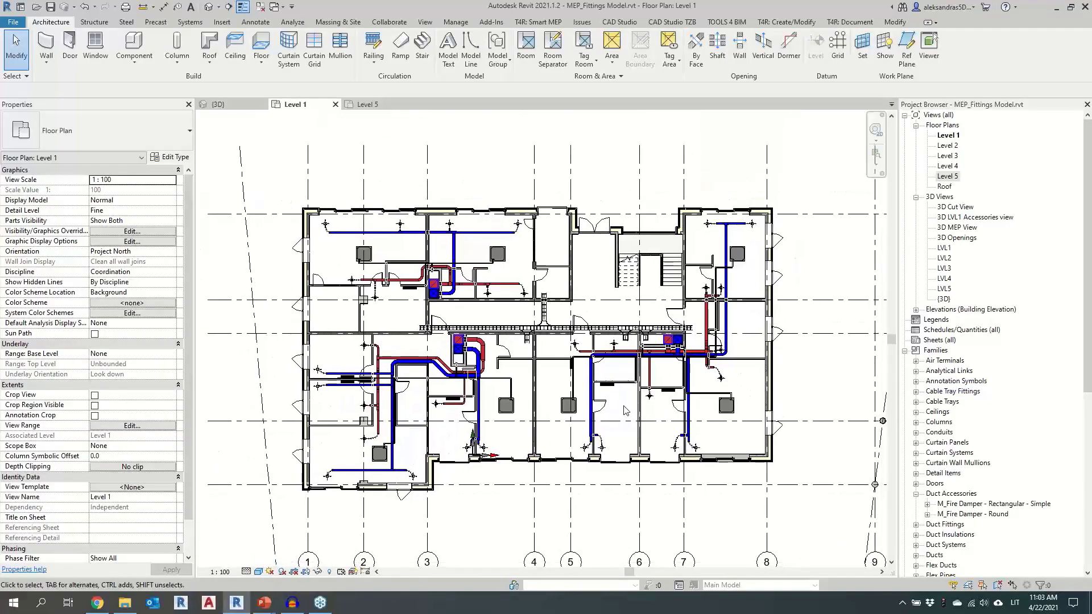
pyautogui.scroll(2, 626, 410)
pyautogui.scroll(2, 718, 341)
pyautogui.scroll(4, 718, 341)
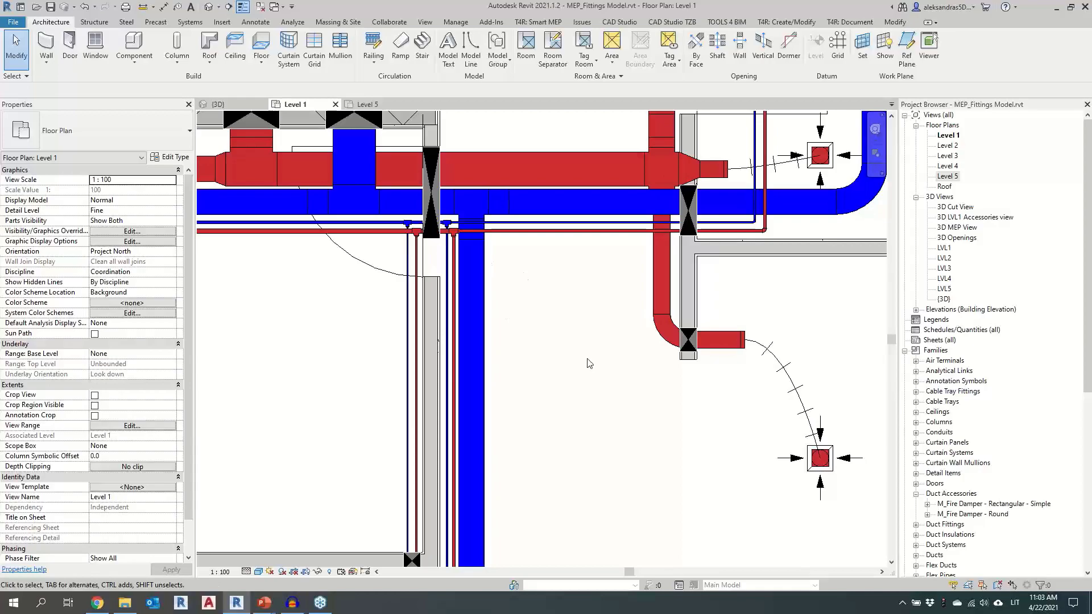
pyautogui.scroll(2, 701, 354)
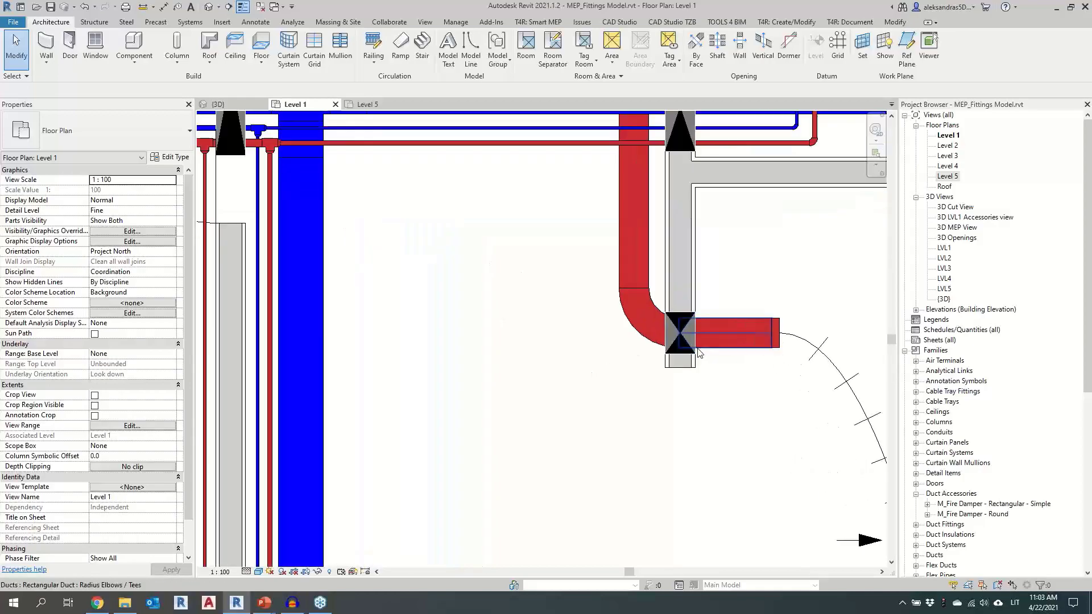
pyautogui.scroll(-2, 693, 358)
pyautogui.scroll(3, 700, 364)
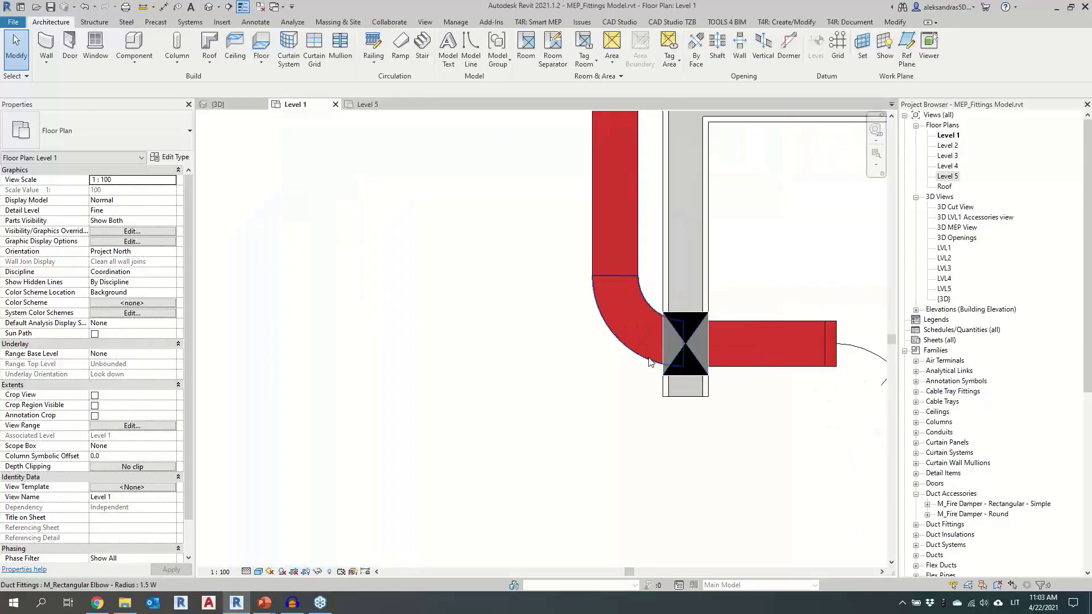
pyautogui.click(705, 373)
pyautogui.scroll(2, 705, 369)
pyautogui.click(743, 366)
pyautogui.moveTo(746, 397); pyautogui.dragTo(664, 414, button='middle')
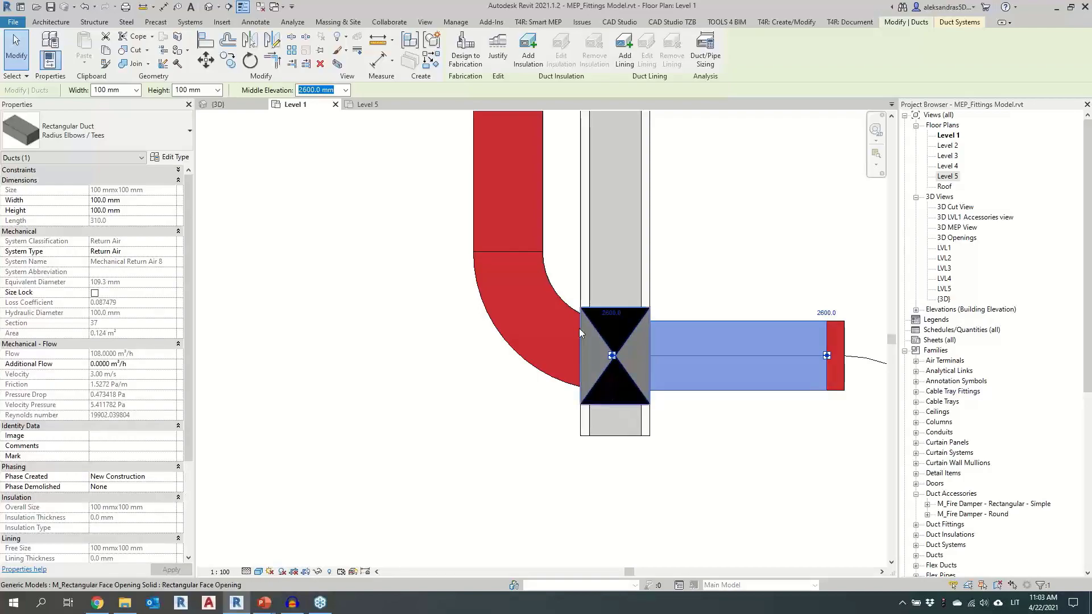
pyautogui.scroll(3, 580, 311)
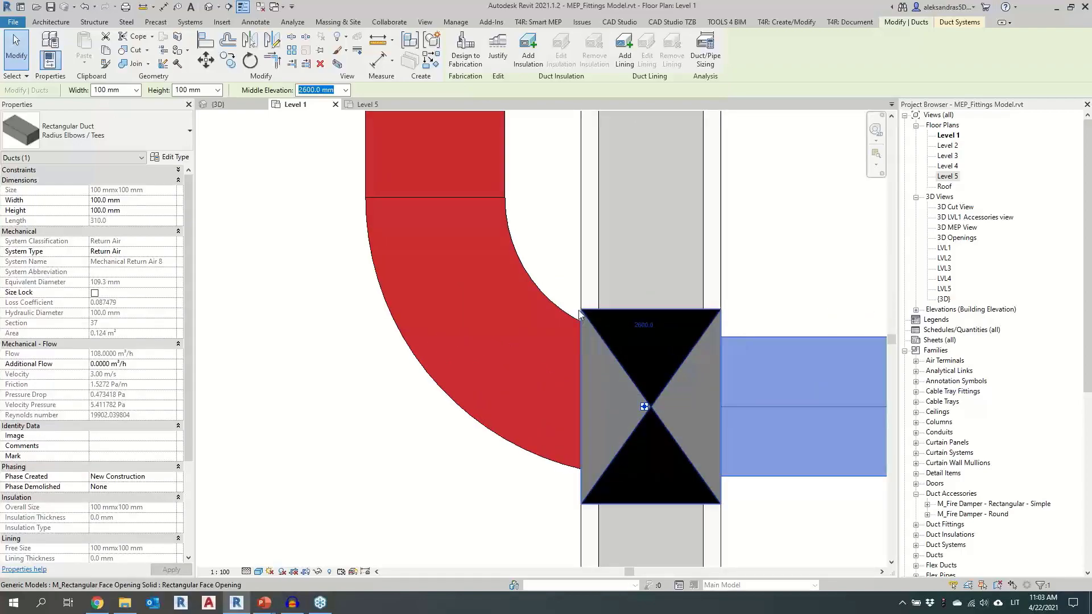
pyautogui.click(575, 317)
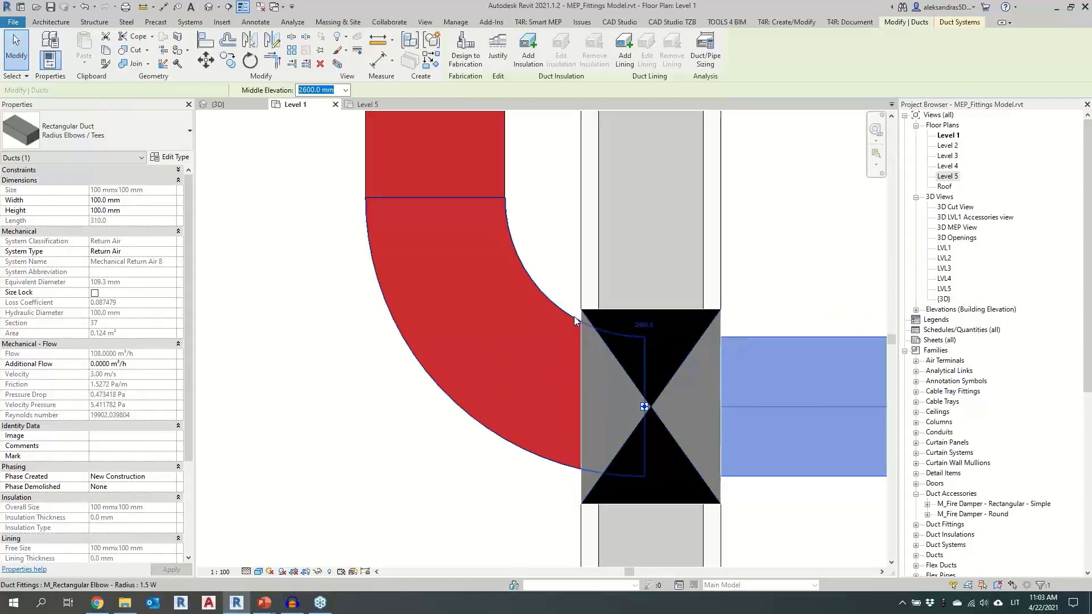
# Examine the rectangular 45 degree transition at the end of the main return air duct, where it crosses the wall near the door
pyautogui.scroll(-5, 721, 423)
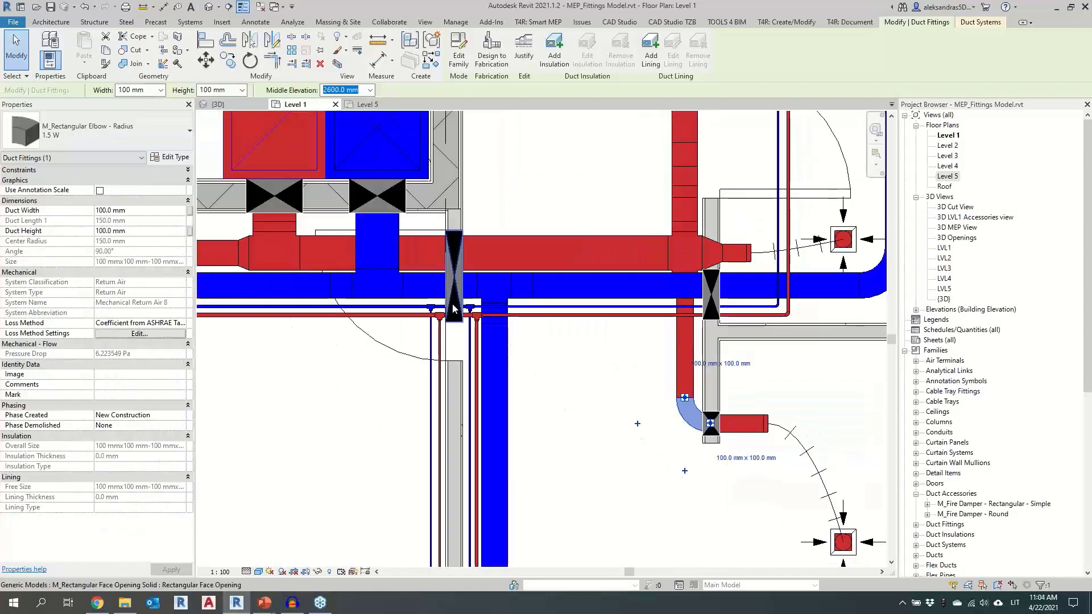
pyautogui.scroll(-3, 644, 435)
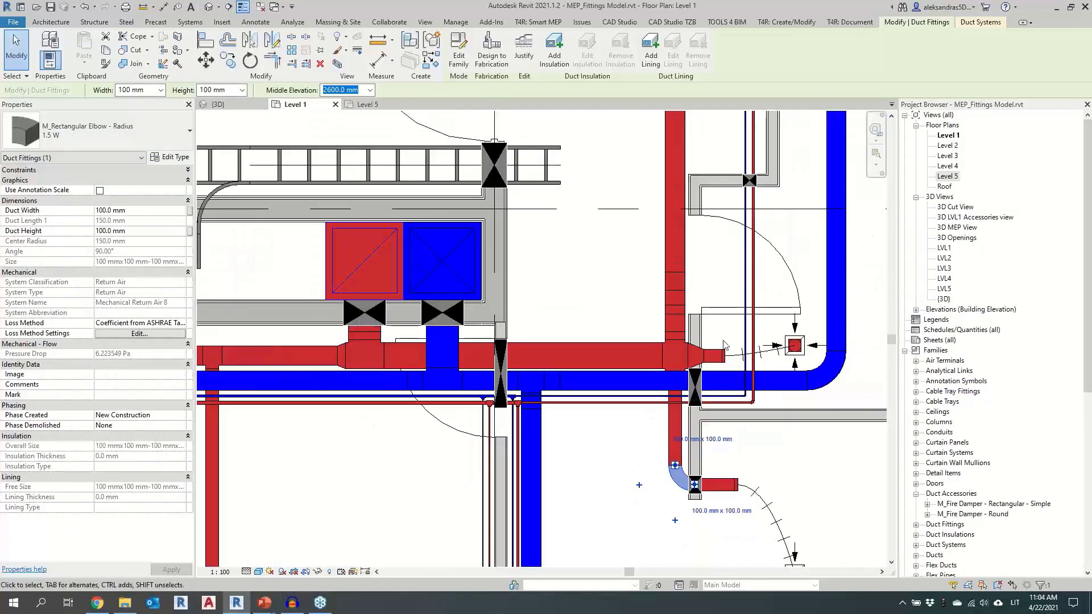
pyautogui.scroll(-3, 654, 398)
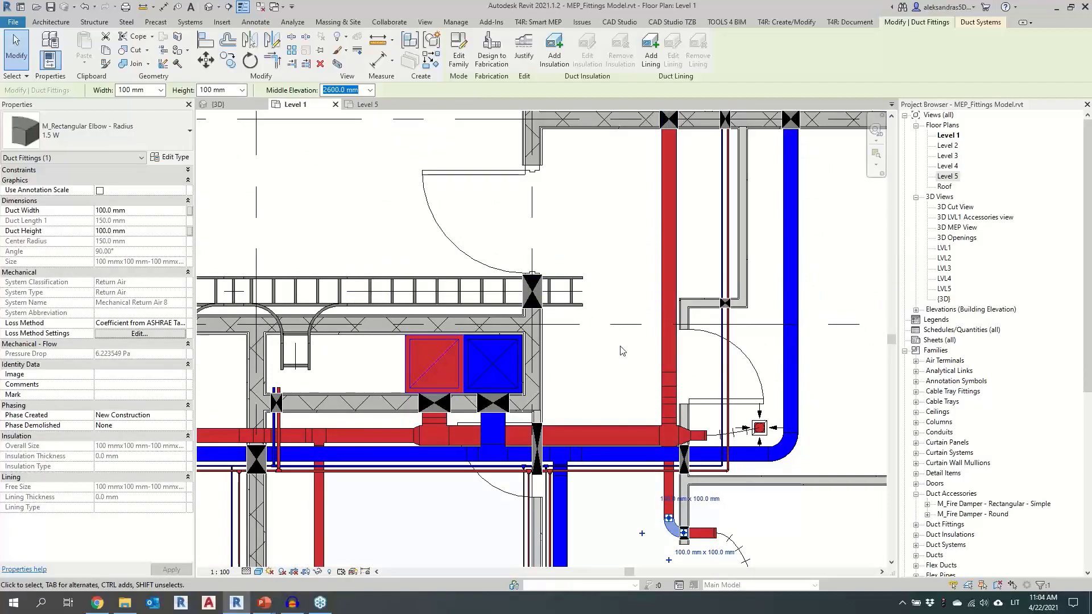
pyautogui.scroll(3, 688, 436)
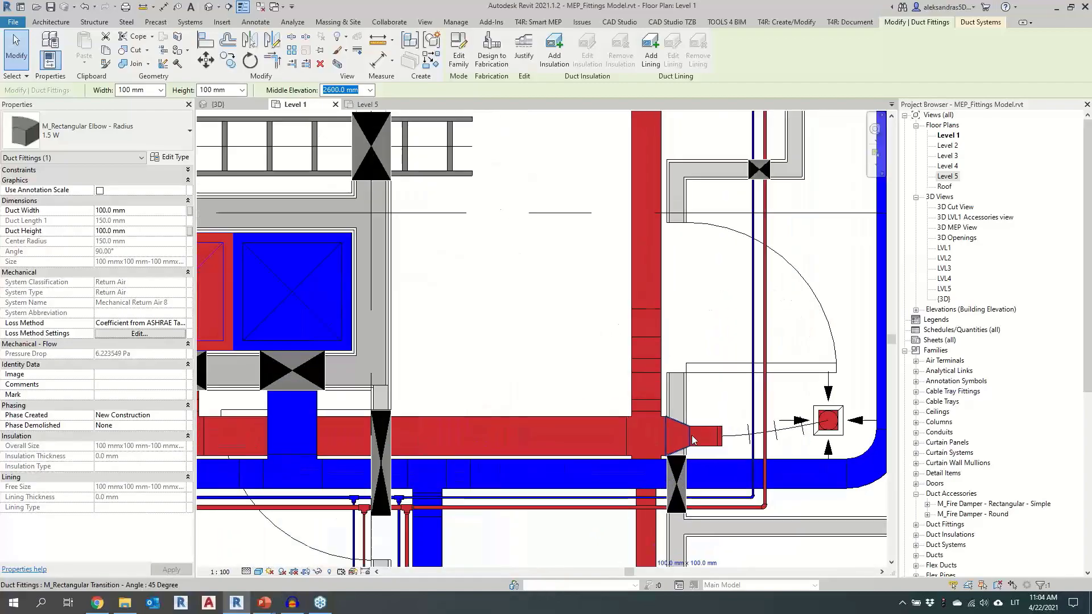
pyautogui.scroll(2, 692, 444)
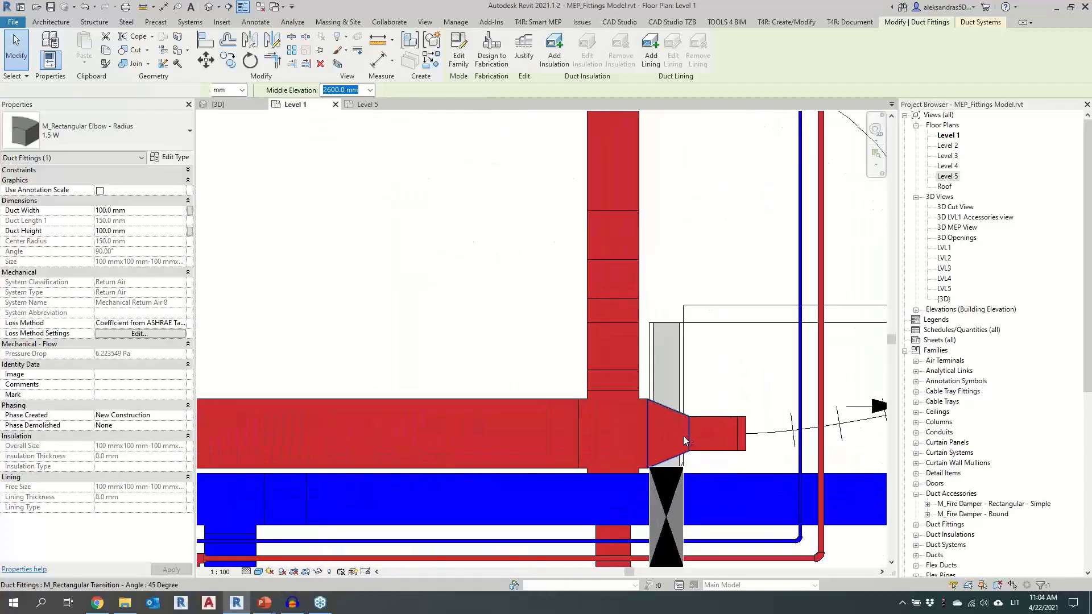
pyautogui.click(674, 426)
pyautogui.scroll(-1, 670, 424)
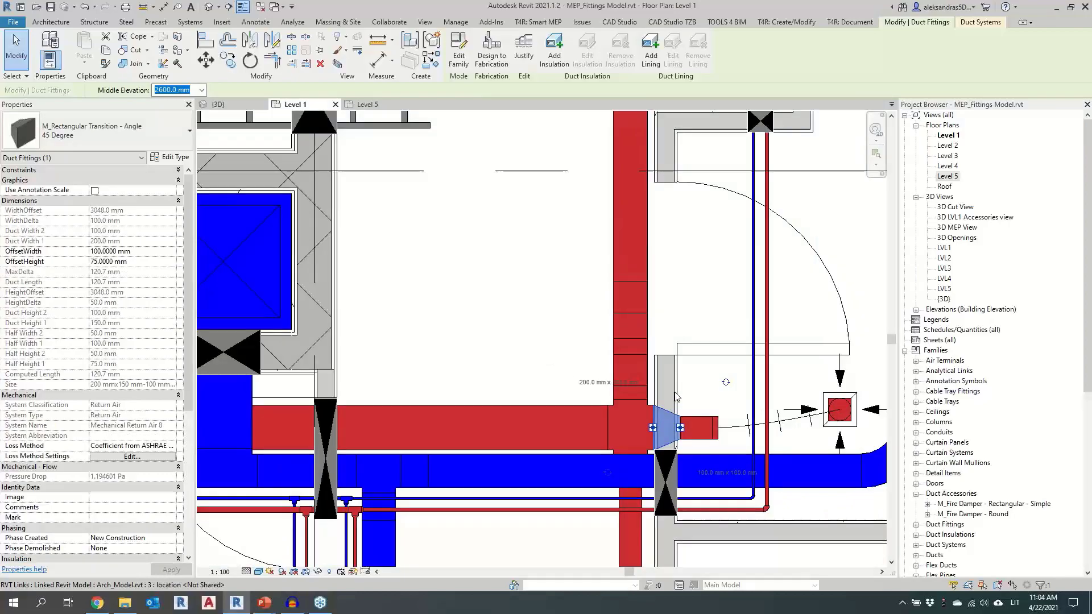
pyautogui.scroll(1, 674, 421)
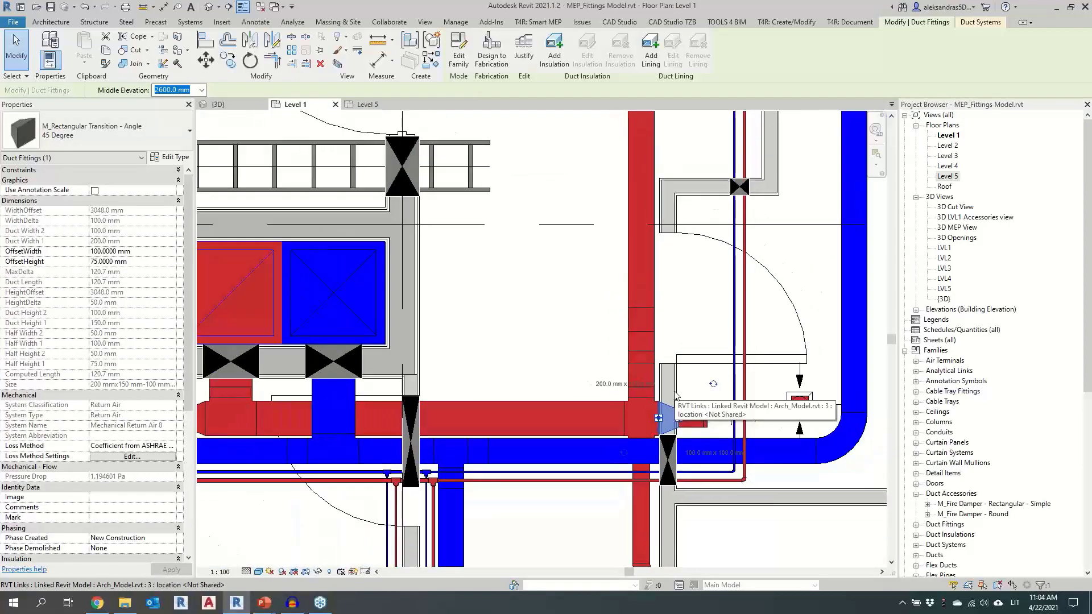
pyautogui.scroll(1, 671, 431)
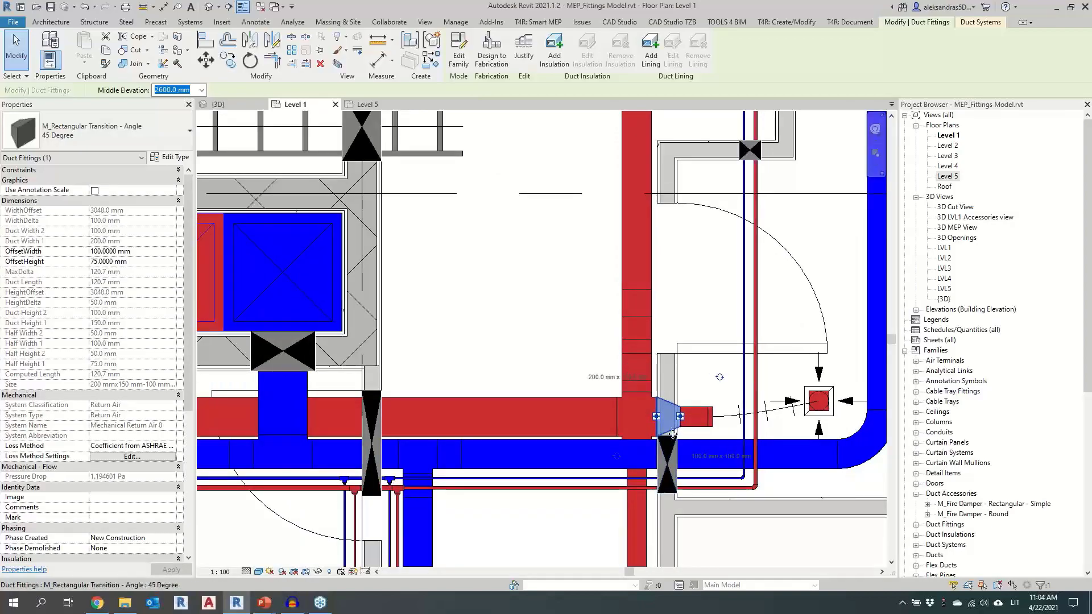
# Select the return air duct pieces crossing the wall below the cable tray tees and isolate them in a 3D selection box
pyautogui.scroll(-1, 674, 432)
pyautogui.moveTo(675, 484); pyautogui.dragTo(807, 490, button='middle')
pyautogui.scroll(-1, 808, 490)
pyautogui.moveTo(312, 325); pyautogui.dragTo(522, 348, button='middle')
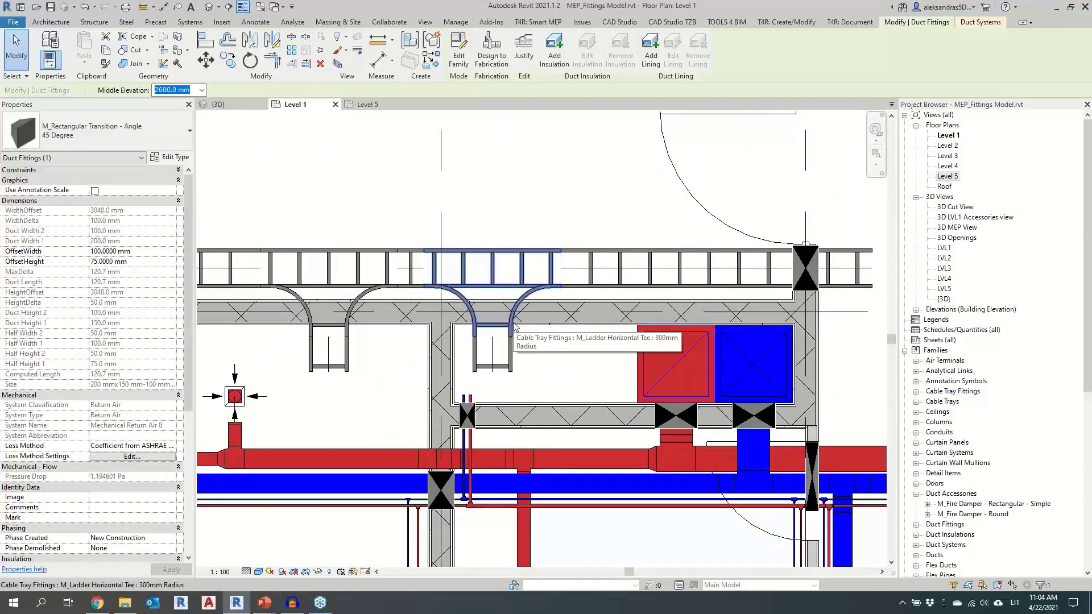
pyautogui.scroll(2, 431, 481)
pyautogui.moveTo(371, 400); pyautogui.dragTo(539, 482)
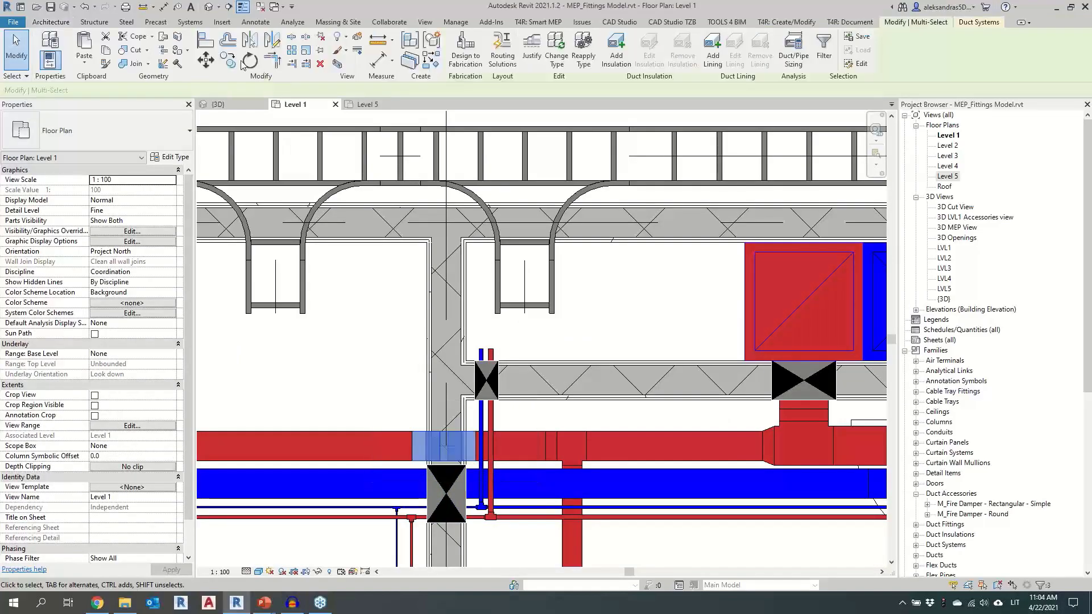
pyautogui.press('b')
pyautogui.press('x')
# Inspect in 3D how the return air duct drops through the wall beside the rectangular opening, selecting the opening and the linked architectural model
pyautogui.keyDown('shift'); pyautogui.moveTo(398, 284); pyautogui.dragTo(531, 326, button='middle'); pyautogui.keyUp('shift')
pyautogui.scroll(4, 530, 326)
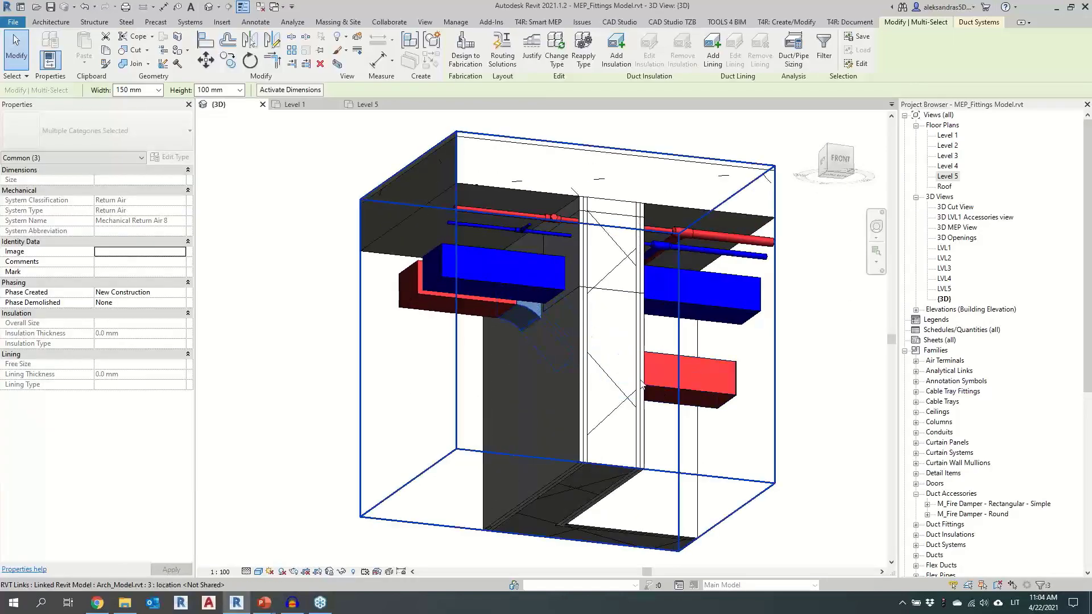
pyautogui.keyDown('shift'); pyautogui.moveTo(642, 386); pyautogui.dragTo(638, 323, button='middle'); pyautogui.keyUp('shift')
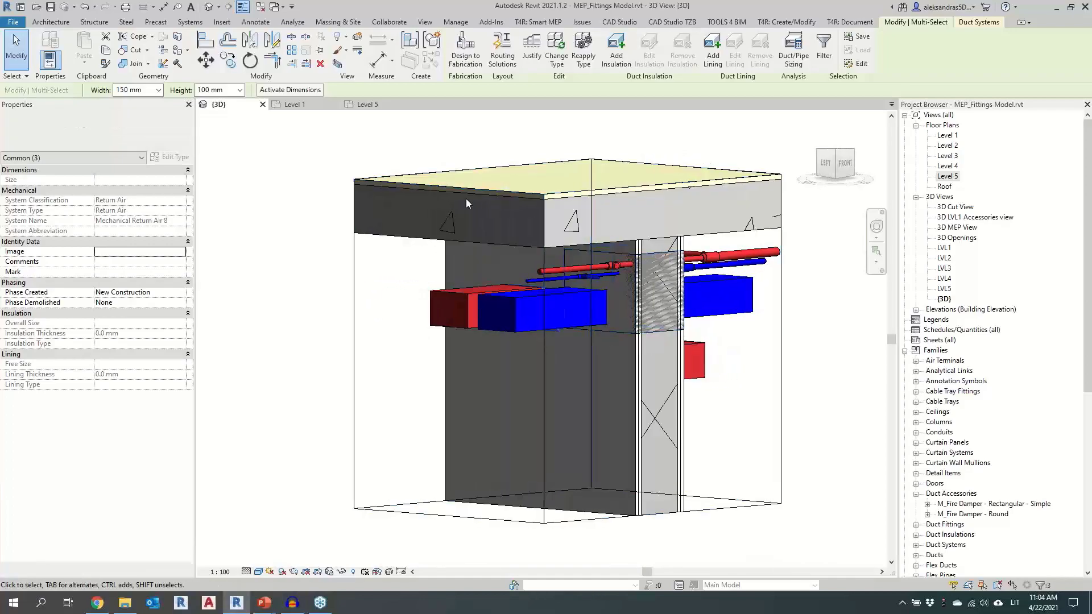
pyautogui.click(638, 335)
pyautogui.keyDown('shift'); pyautogui.moveTo(638, 335); pyautogui.dragTo(638, 408, button='middle'); pyautogui.keyUp('shift')
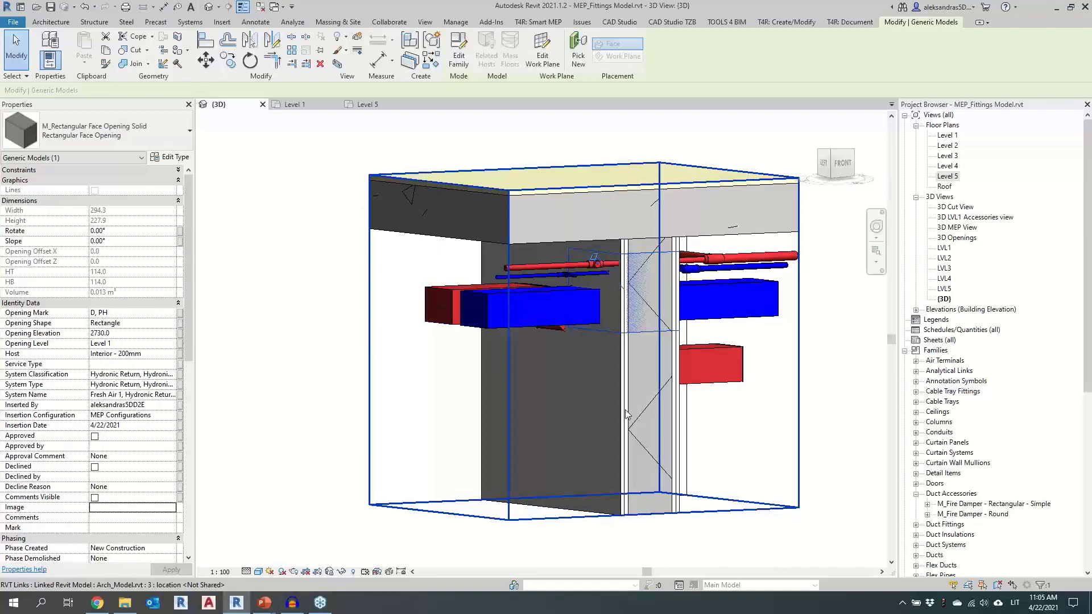
pyautogui.click(626, 409)
pyautogui.scroll(2, 633, 319)
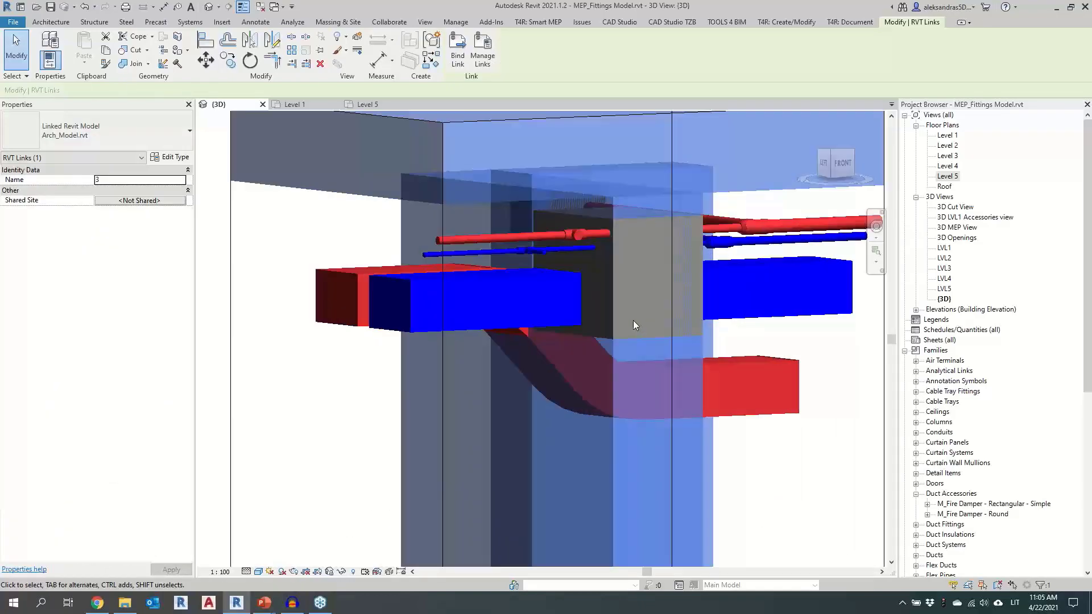
pyautogui.keyDown('shift'); pyautogui.moveTo(624, 289); pyautogui.dragTo(589, 310, button='middle'); pyautogui.keyUp('shift')
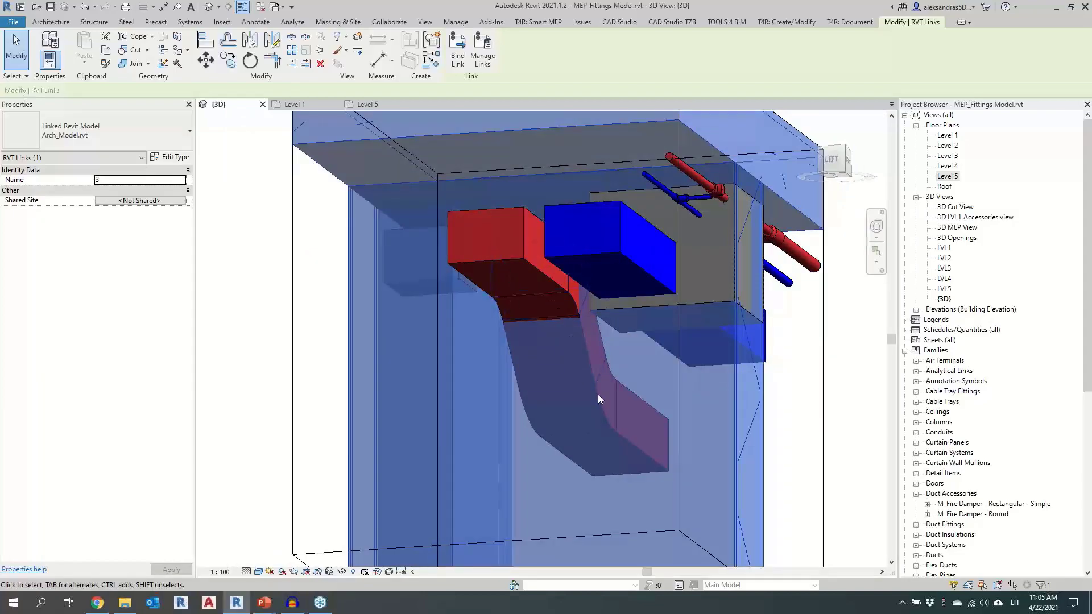
# Return to the Level 1 floor plan and examine the wall openings around the supply duct elbow and pipes, then clear the selection
pyautogui.click(302, 107)
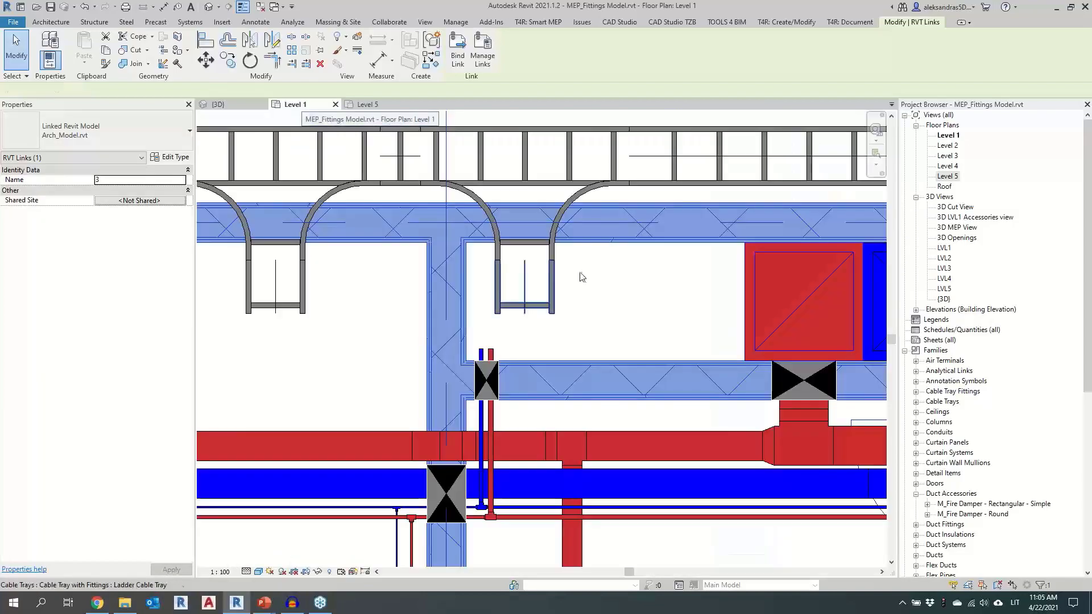
pyautogui.scroll(-2, 541, 256)
pyautogui.scroll(-3, 501, 246)
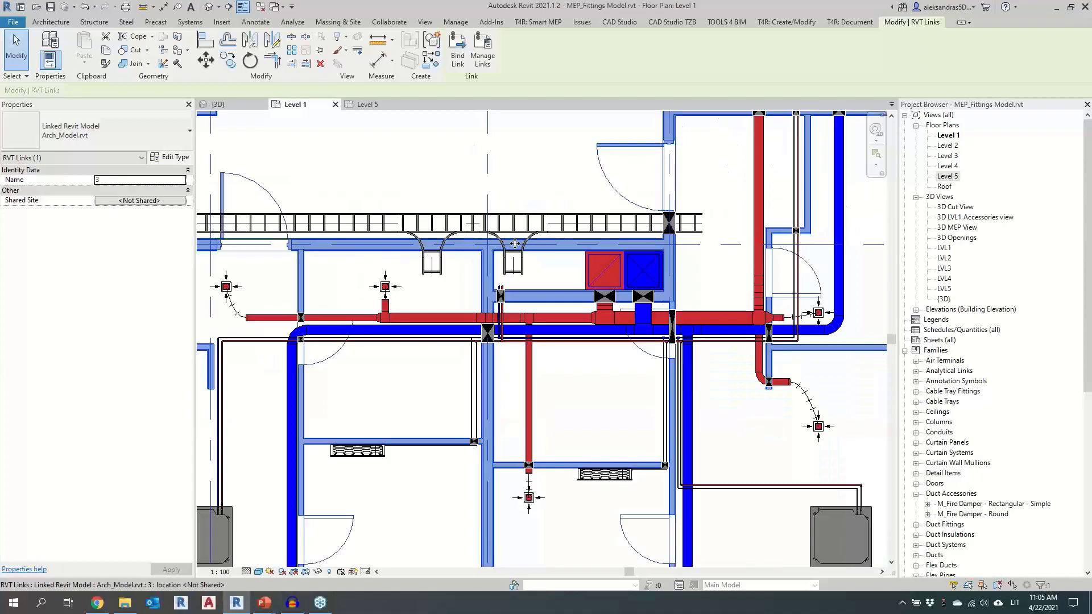
pyautogui.scroll(2, 241, 340)
pyautogui.scroll(3, 354, 345)
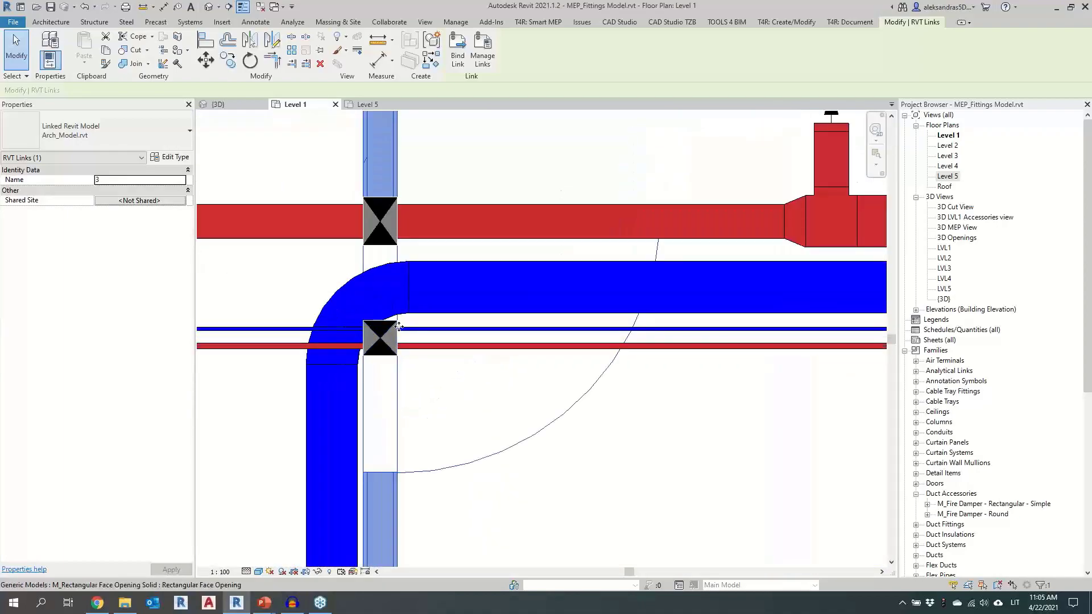
pyautogui.scroll(-4, 387, 324)
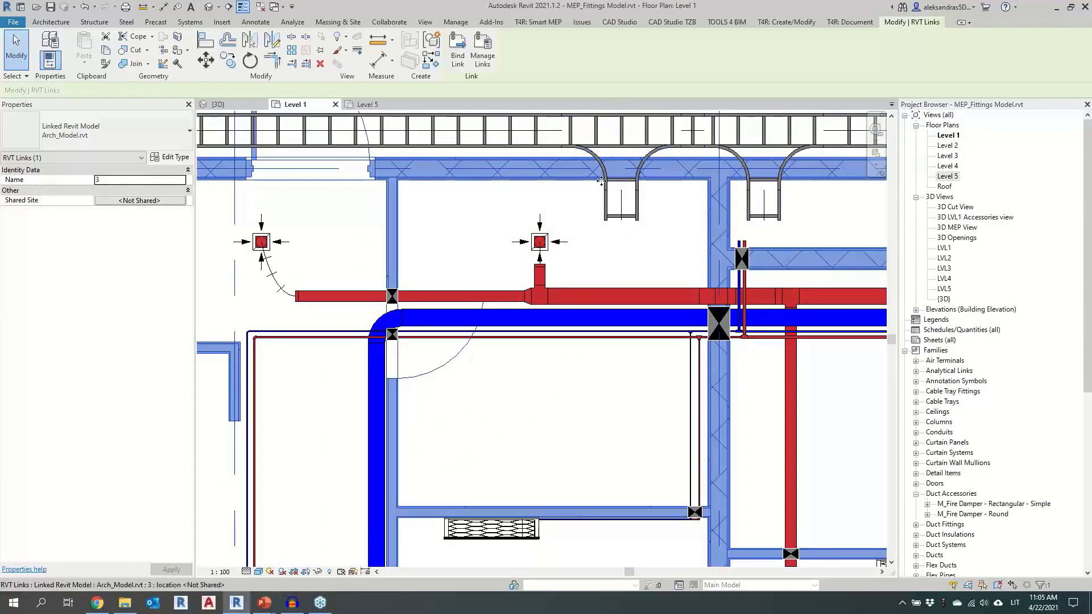
pyautogui.press('Escape')
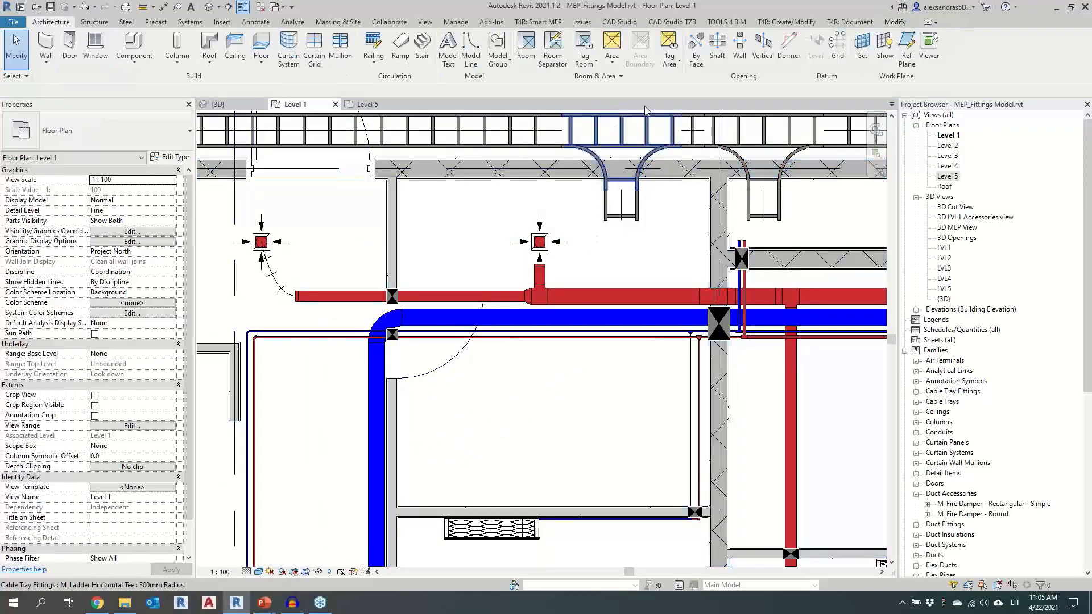
# Show the TOOLS 4 BIM dock and list the create and modify commands of the Cut Opening tool
pyautogui.click(723, 22)
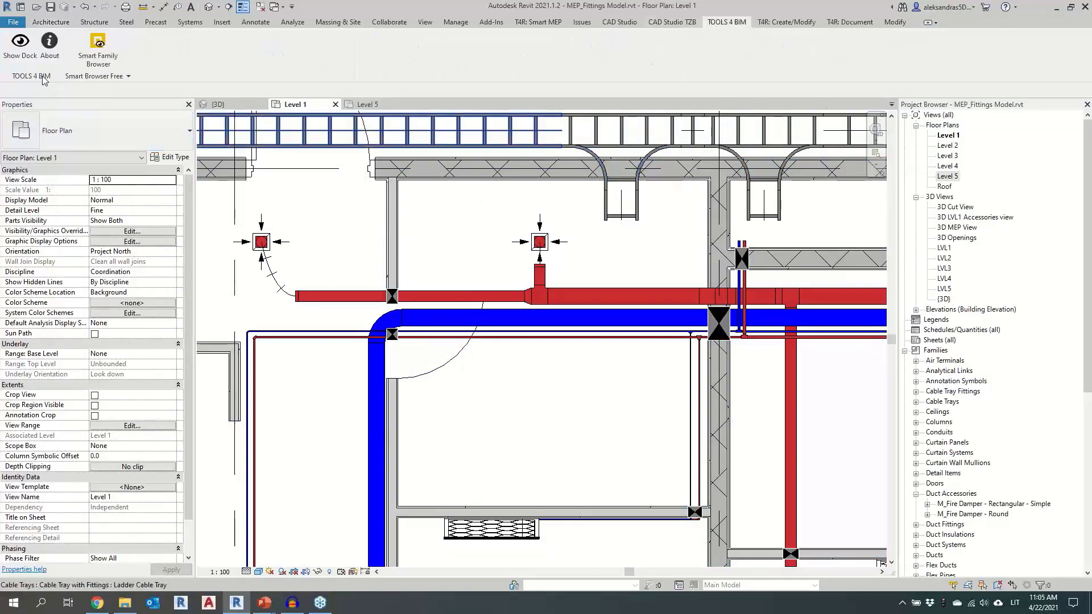
pyautogui.click(27, 63)
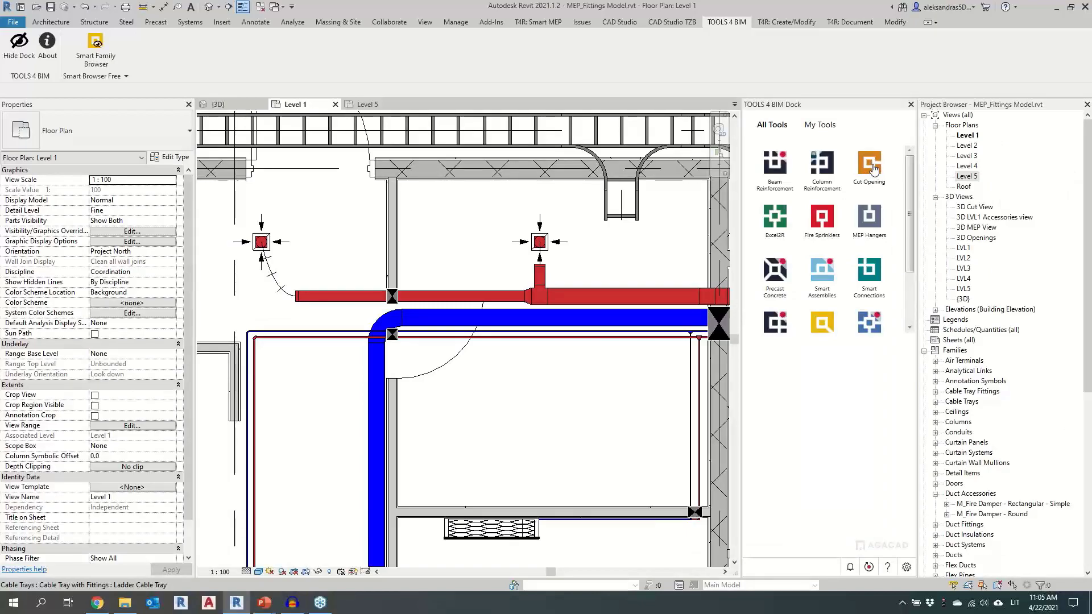
pyautogui.click(874, 169)
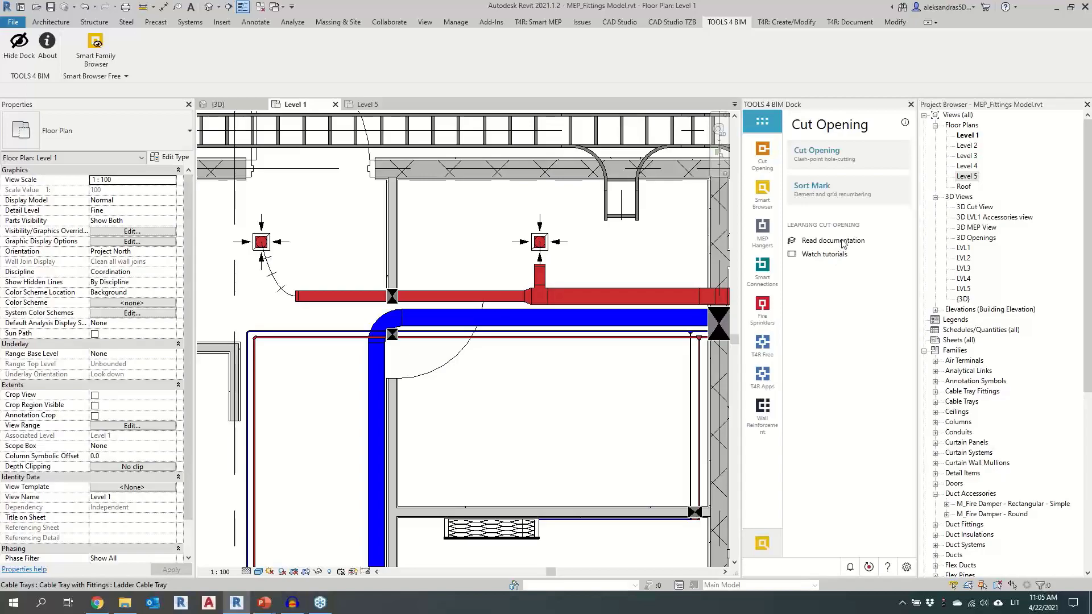
pyautogui.click(839, 165)
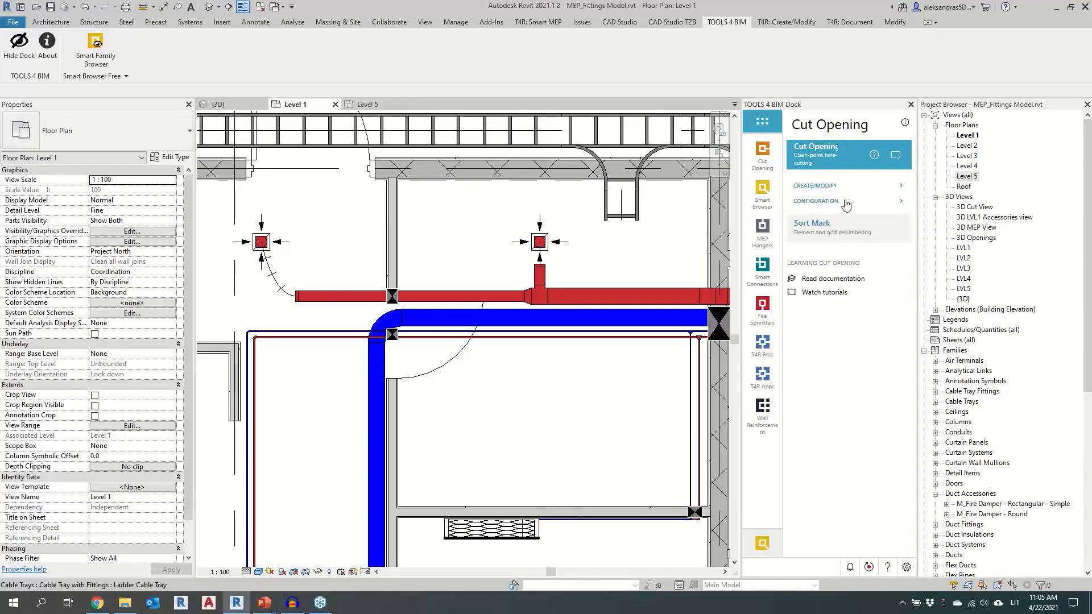
pyautogui.click(819, 186)
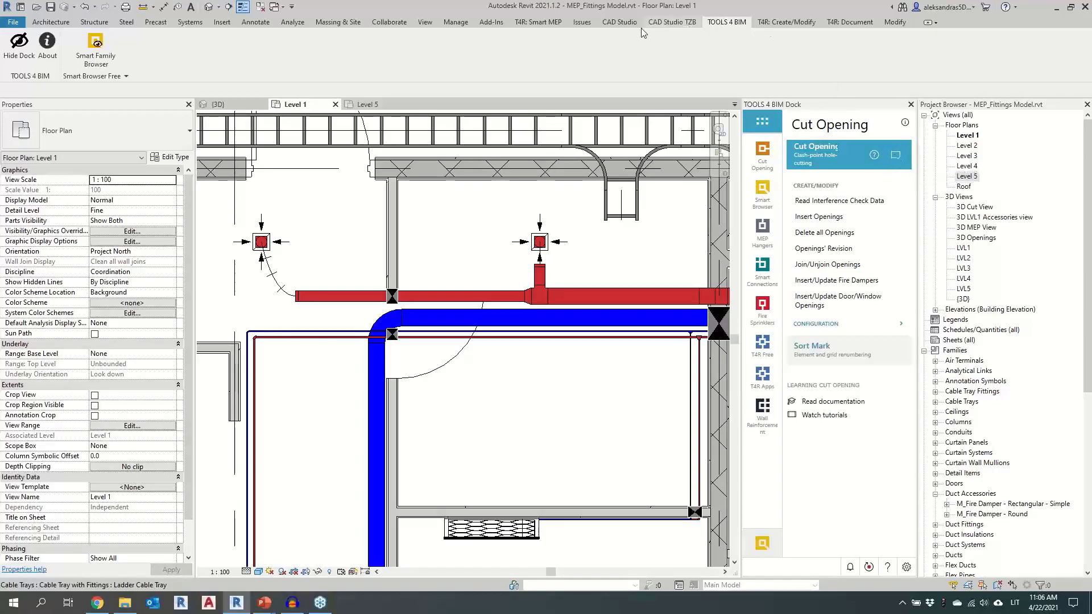
# Detach the Cut Opening tool group so it floats over the Level 1 plan, and close the TOOLS 4 BIM dock
pyautogui.click(779, 25)
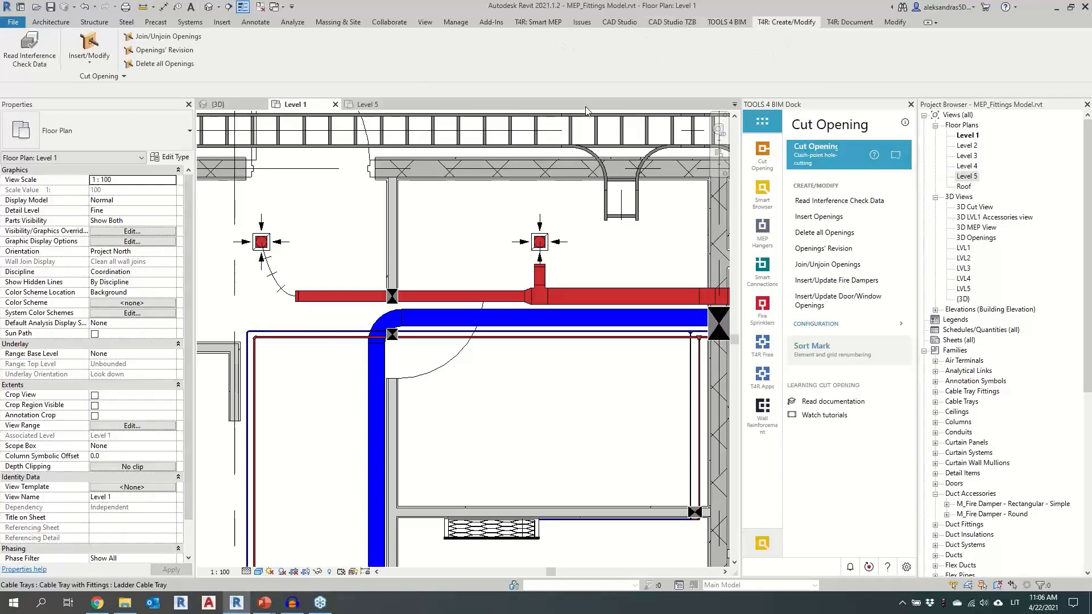
pyautogui.moveTo(111, 75); pyautogui.dragTo(327, 215)
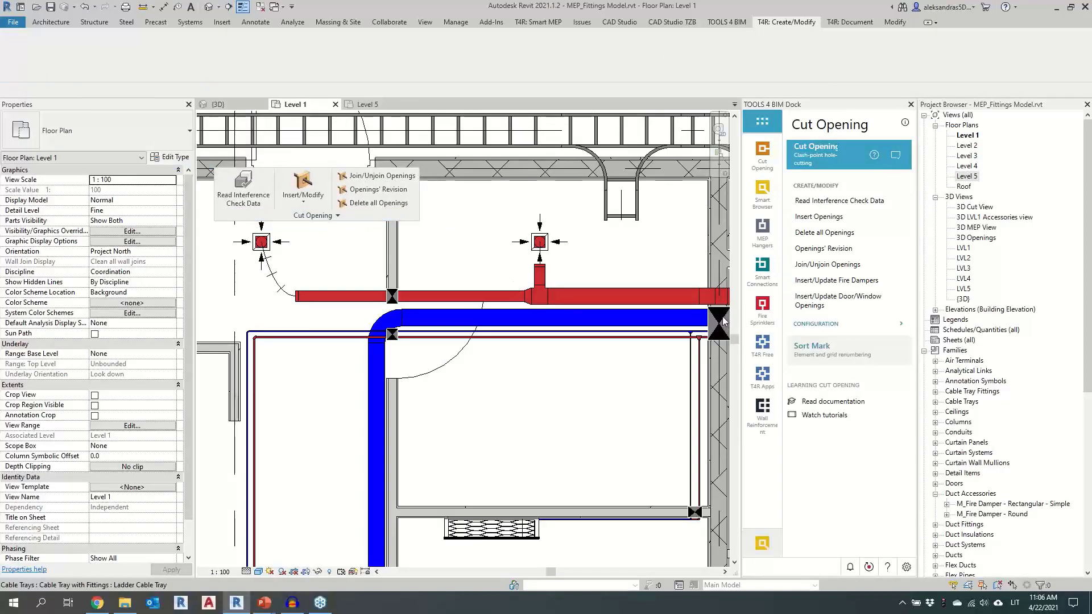
pyautogui.scroll(-3, 514, 281)
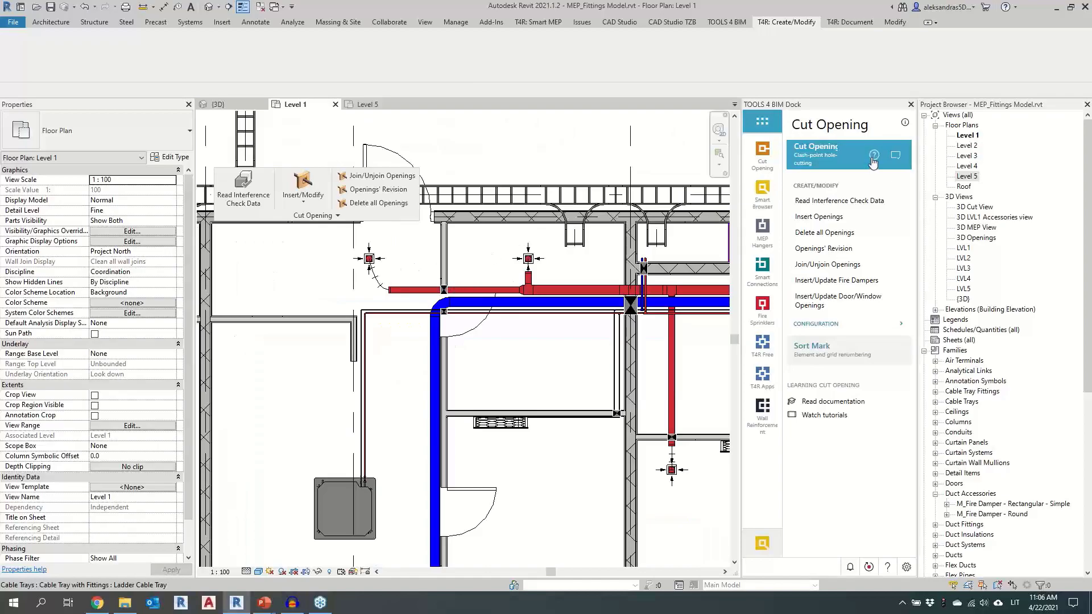
pyautogui.click(911, 105)
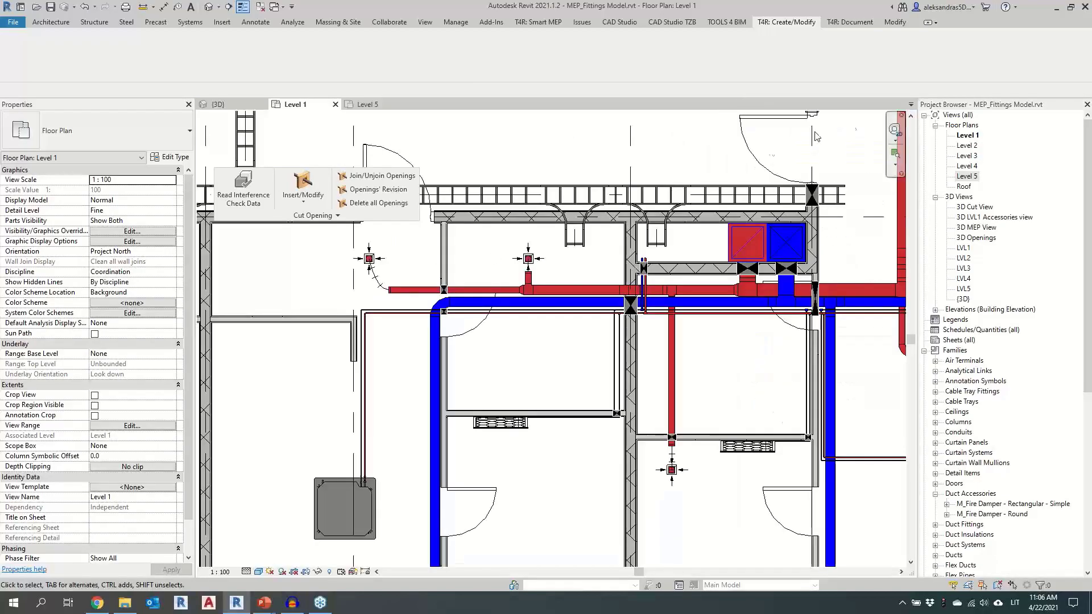
# Open the Openings Configuration and review the Rectangular Ducts settings for cut offsets, joined openings and interference check
pyautogui.click(300, 220)
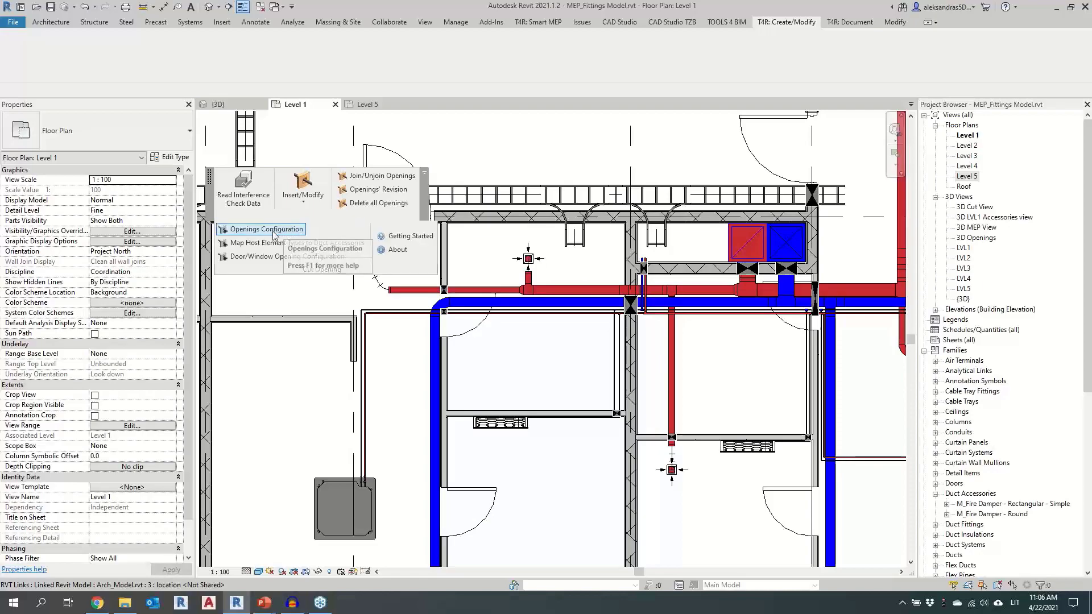
pyautogui.click(273, 234)
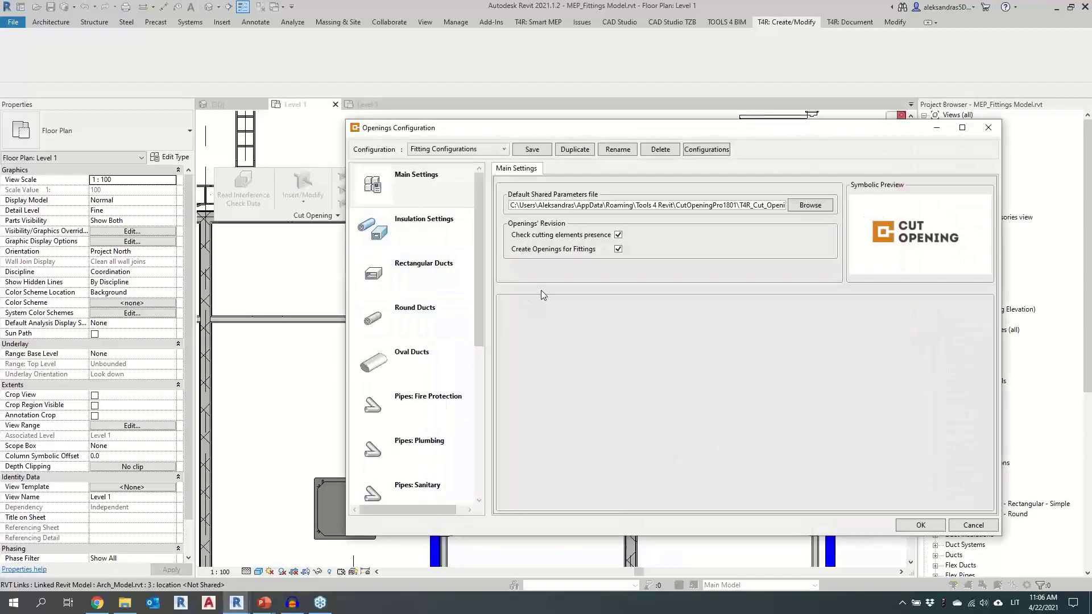
pyautogui.click(443, 282)
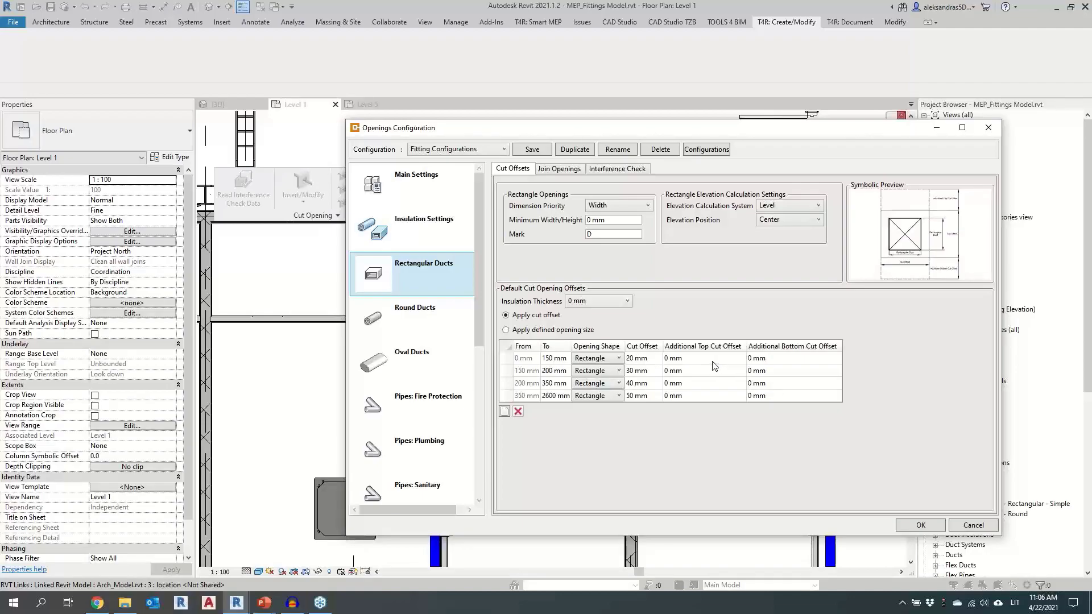
pyautogui.moveTo(732, 229)
pyautogui.click(565, 170)
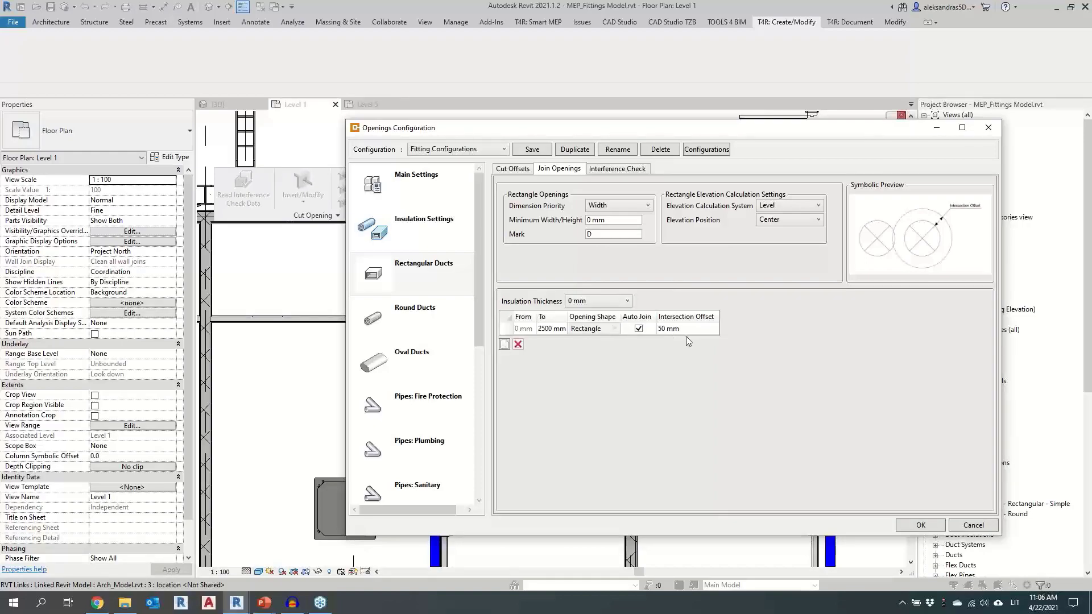
pyautogui.click(618, 169)
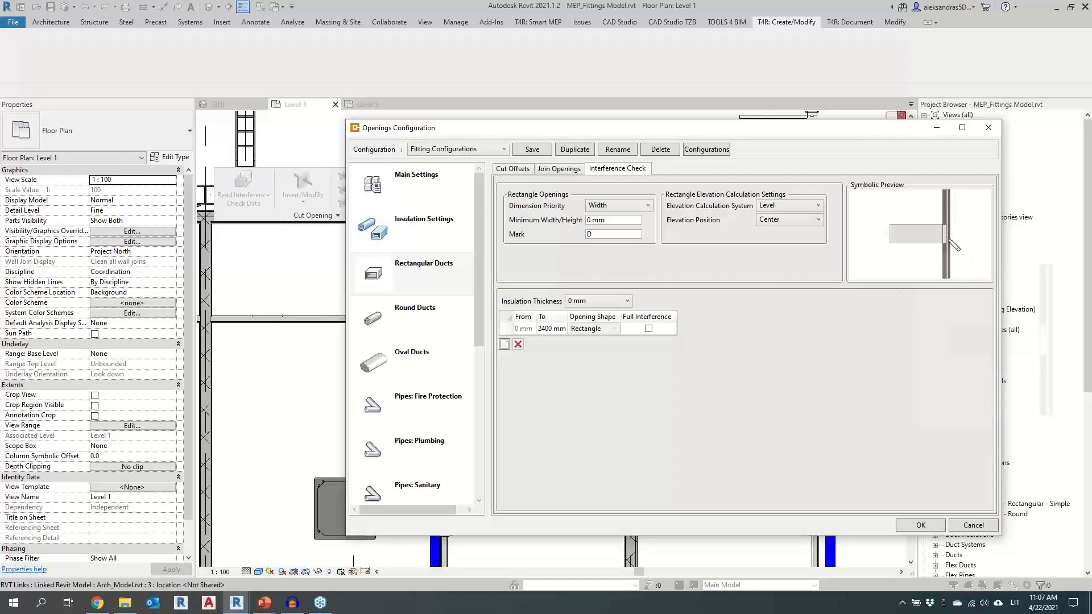
pyautogui.moveTo(950, 244)
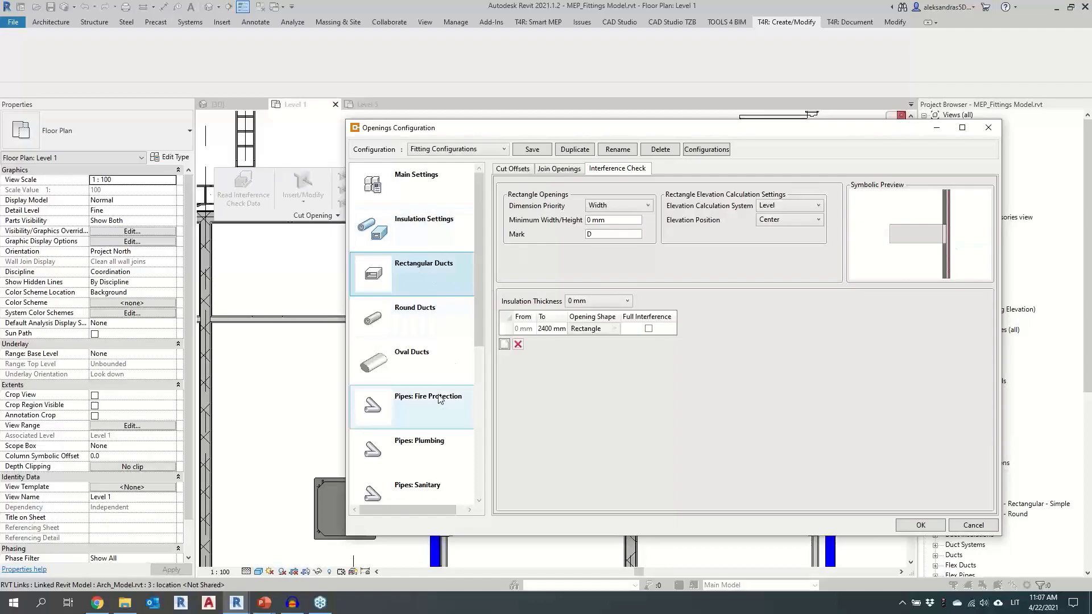
pyautogui.scroll(-1, 433, 388)
pyautogui.scroll(1, 434, 389)
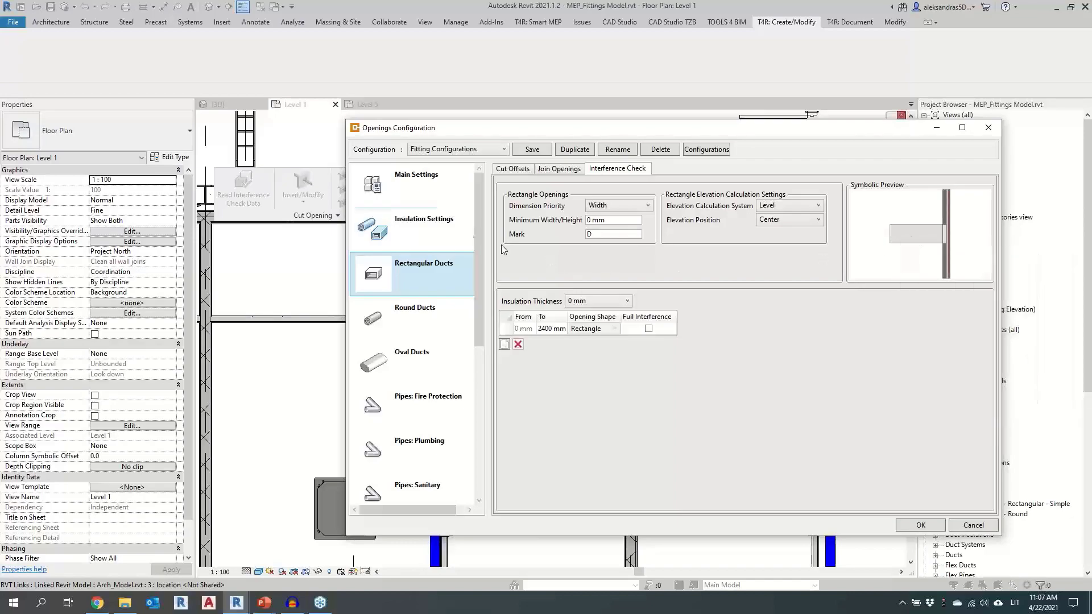
# Review the main settings of the openings configuration and where its configuration files are stored
pyautogui.click(453, 193)
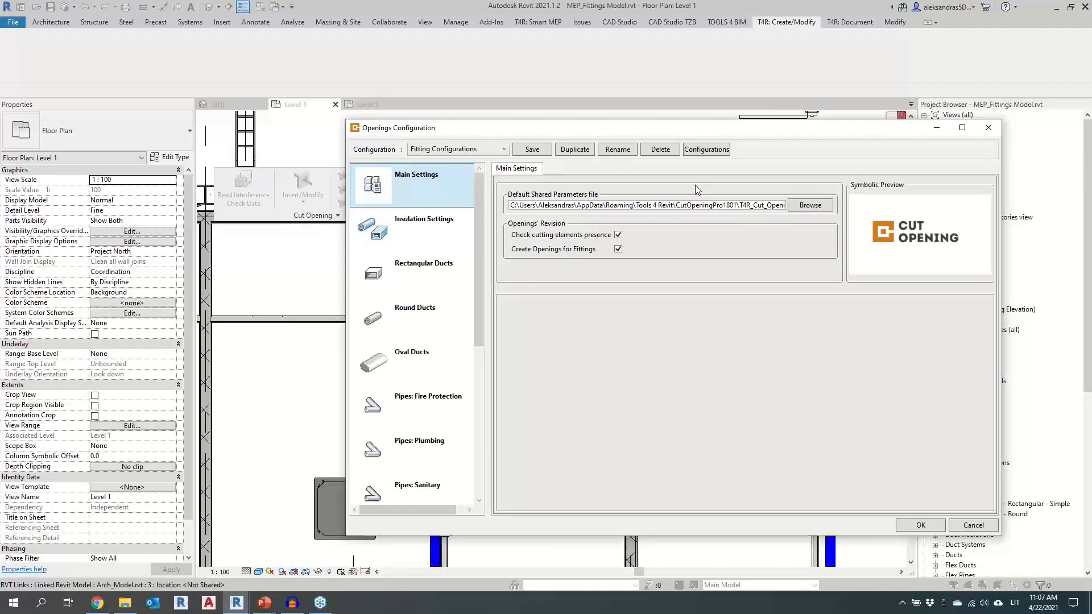
pyautogui.click(707, 150)
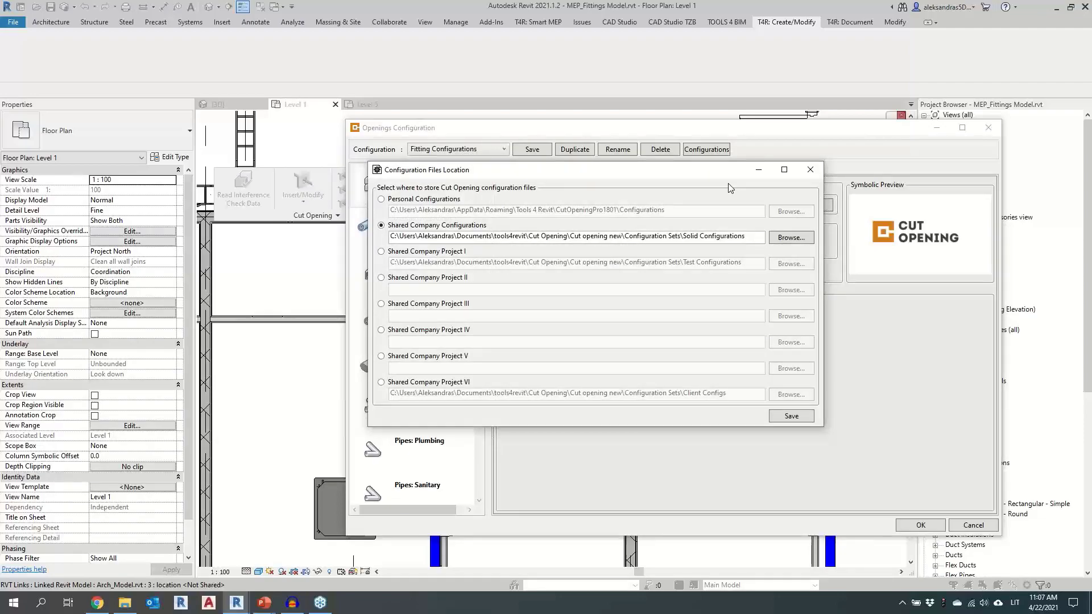
pyautogui.click(811, 170)
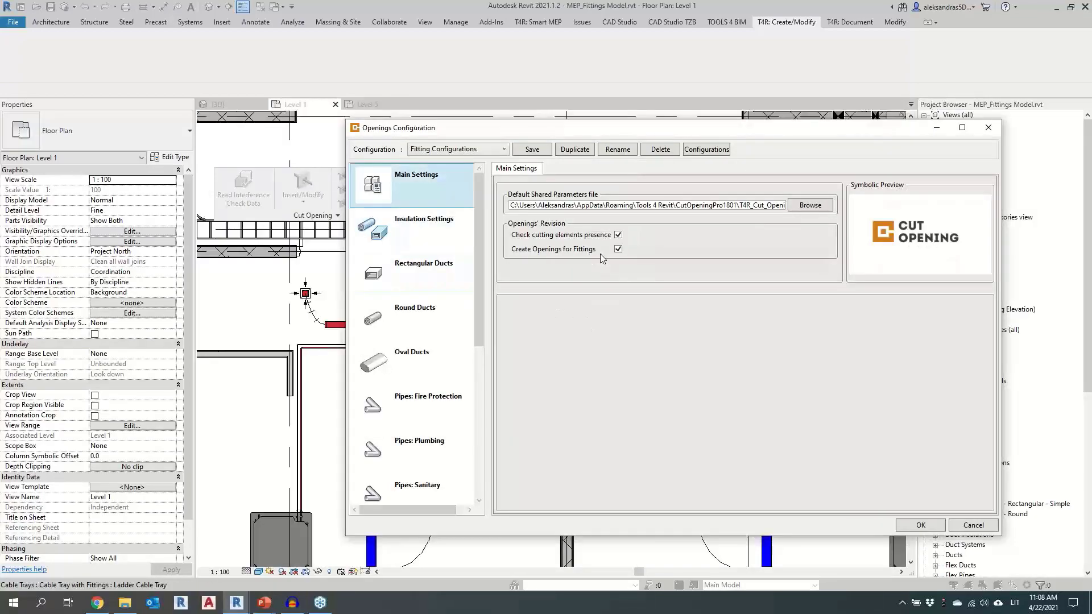
# Compare the cut offsets for rectangular ducts and for fire protection, plumbing, hydronic and sanitary pipes, then close the configuration
pyautogui.click(465, 270)
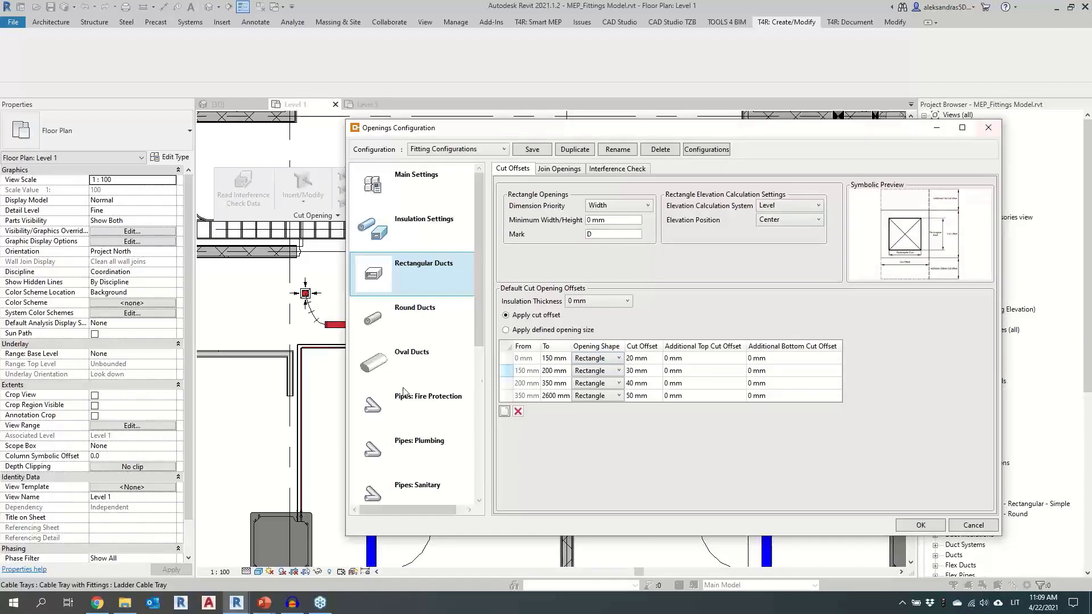
pyautogui.scroll(-3, 454, 300)
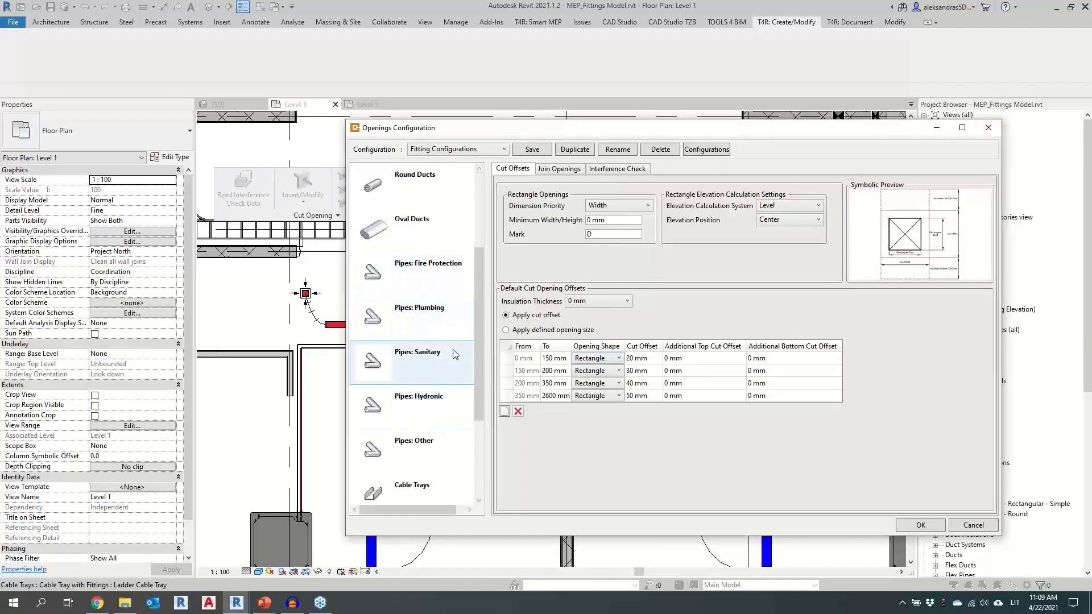
pyautogui.click(454, 292)
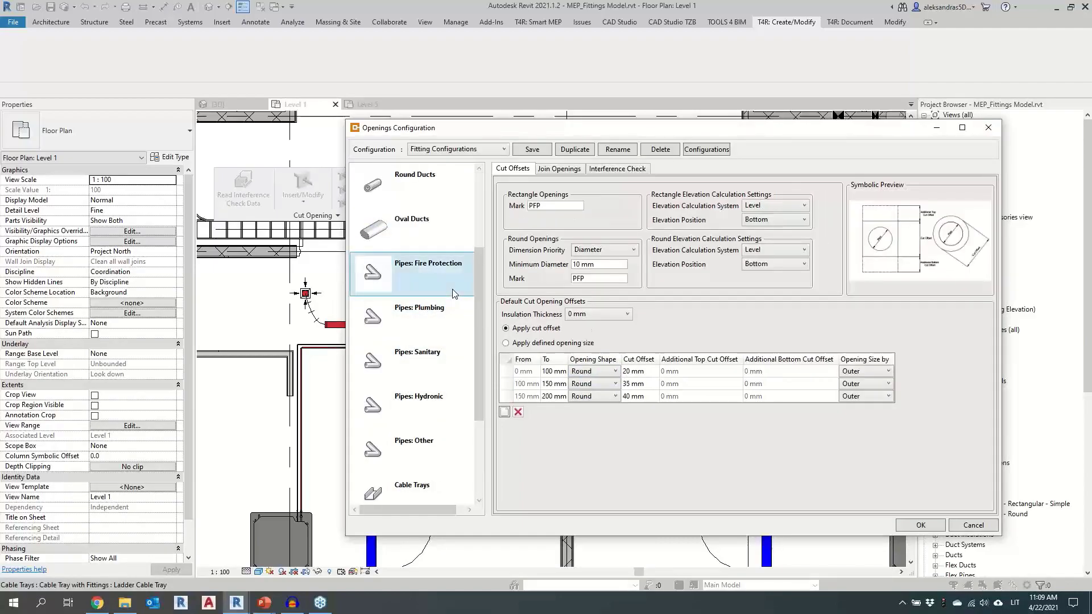
pyautogui.scroll(3, 449, 280)
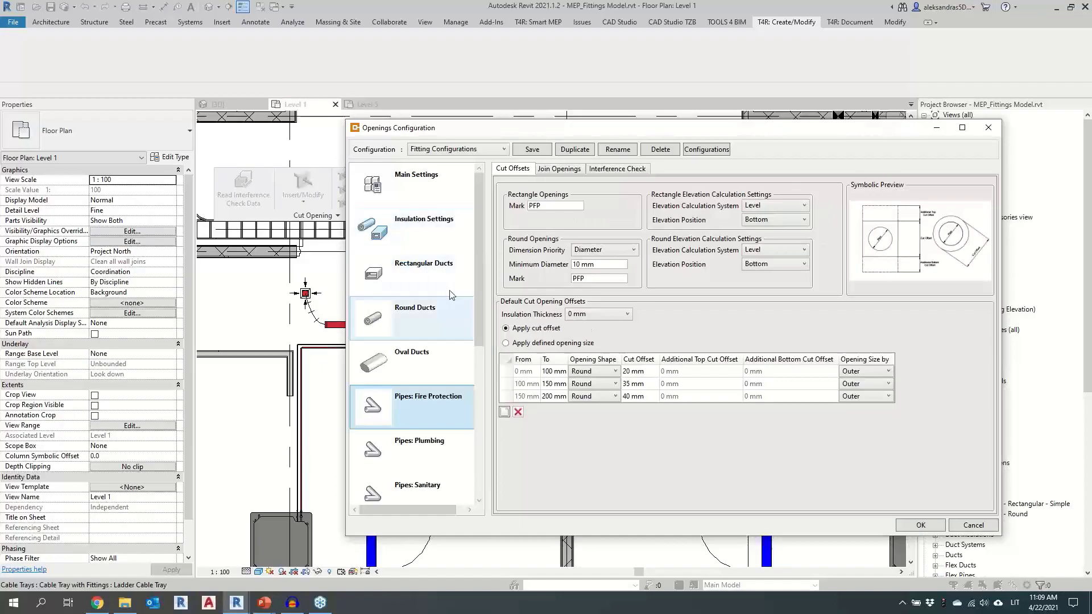
pyautogui.scroll(-3, 444, 287)
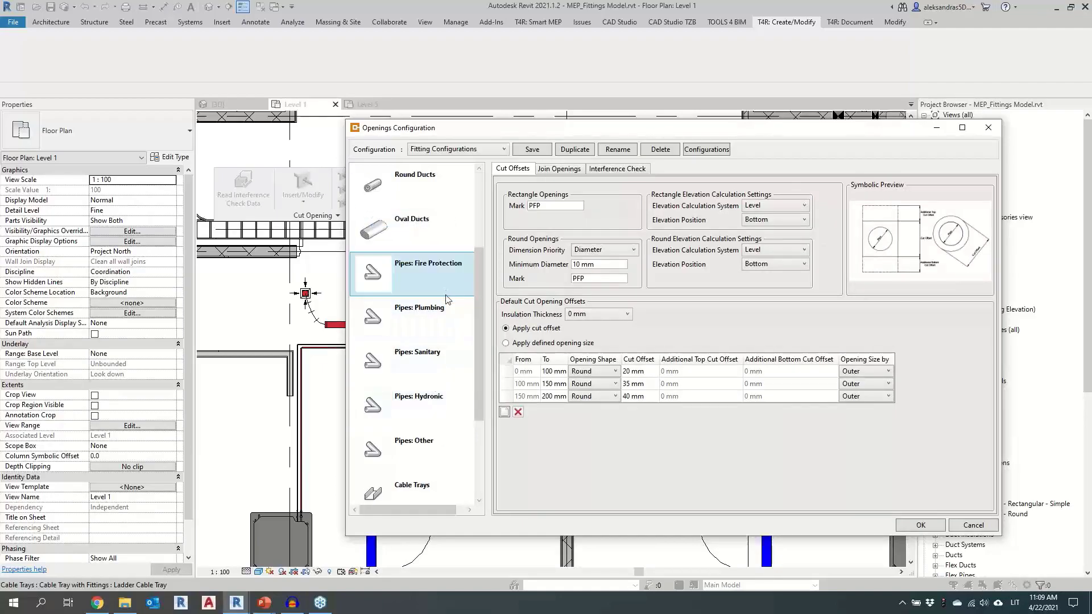
pyautogui.click(446, 317)
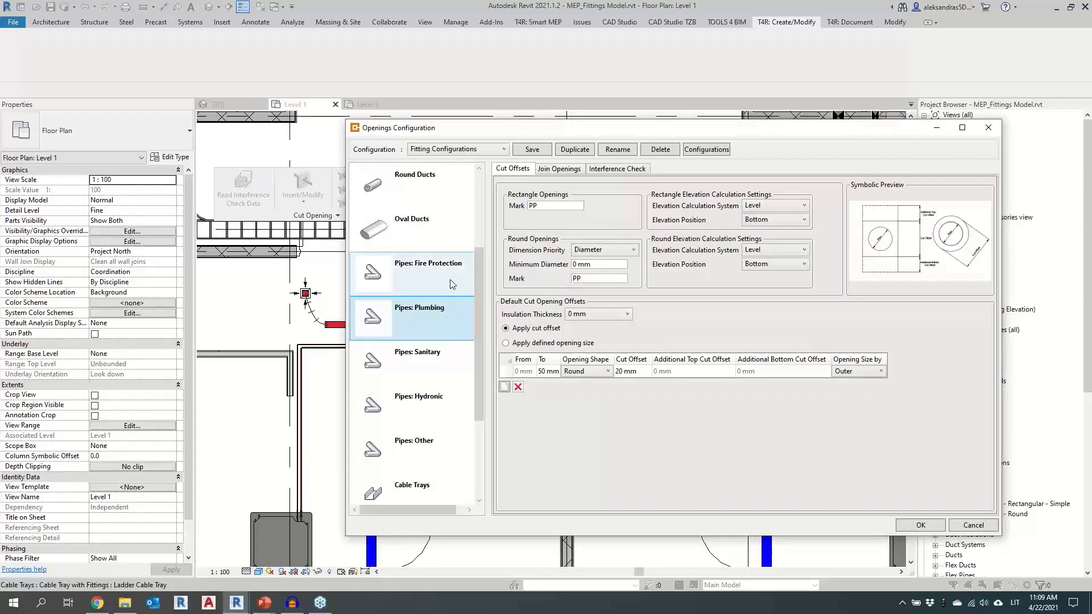
pyautogui.click(454, 422)
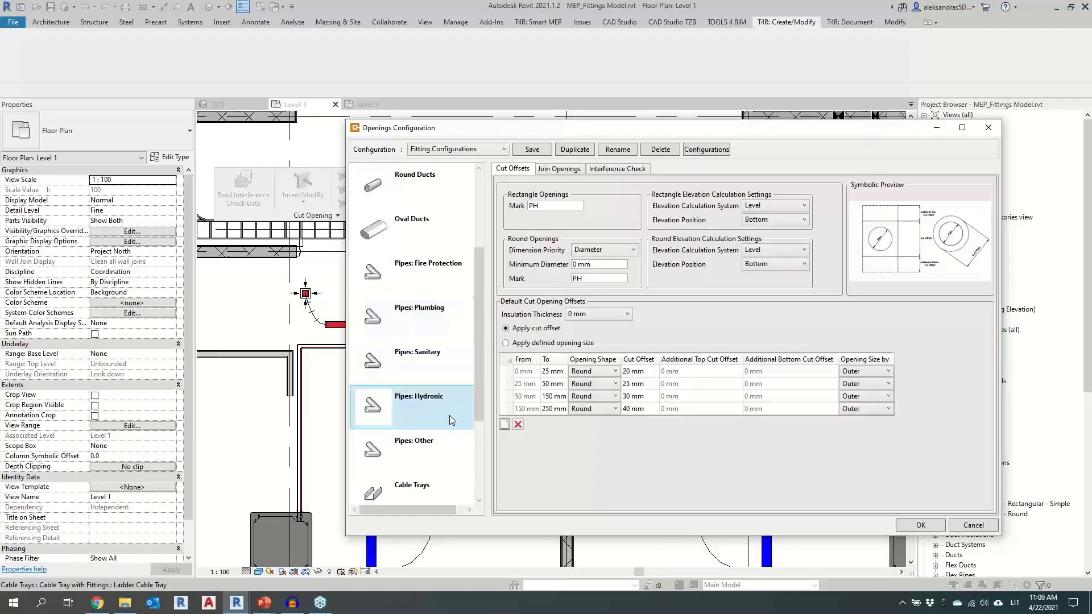
pyautogui.click(452, 382)
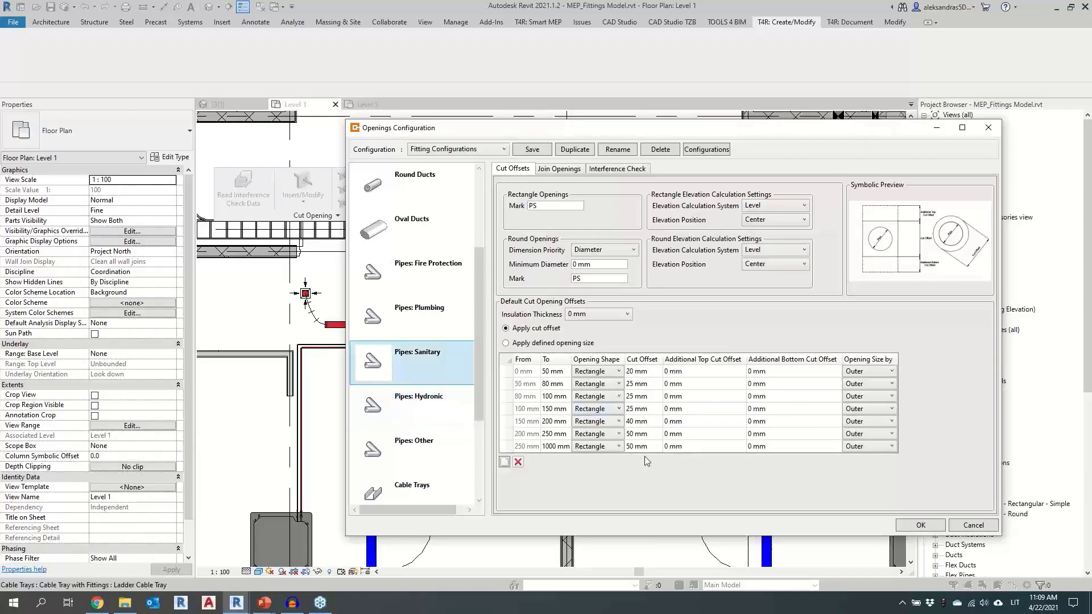
pyautogui.click(989, 127)
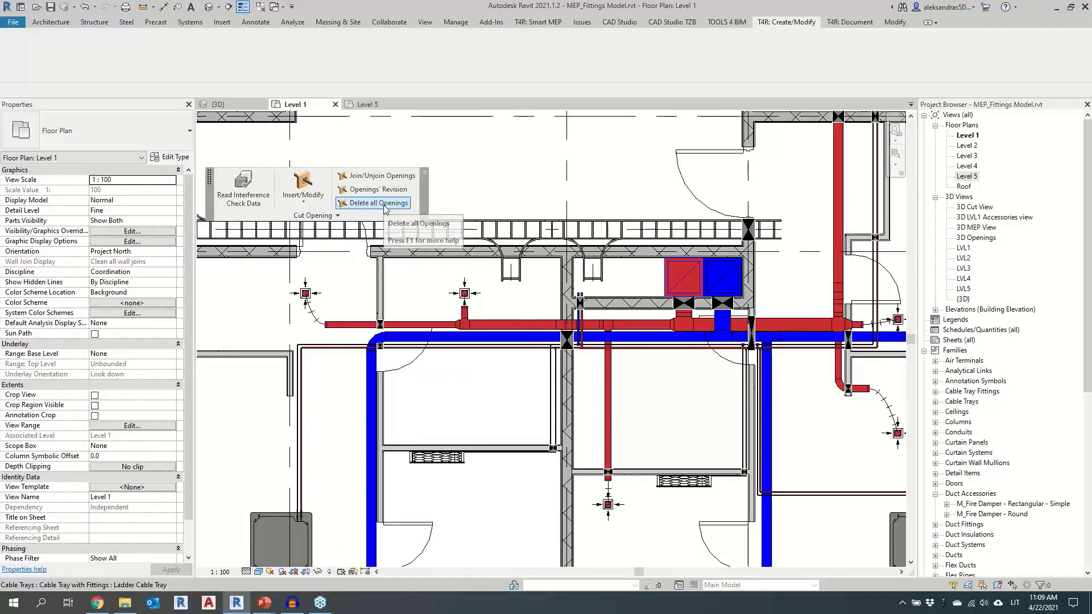
# Delete all inserted openings from the model
pyautogui.click(385, 204)
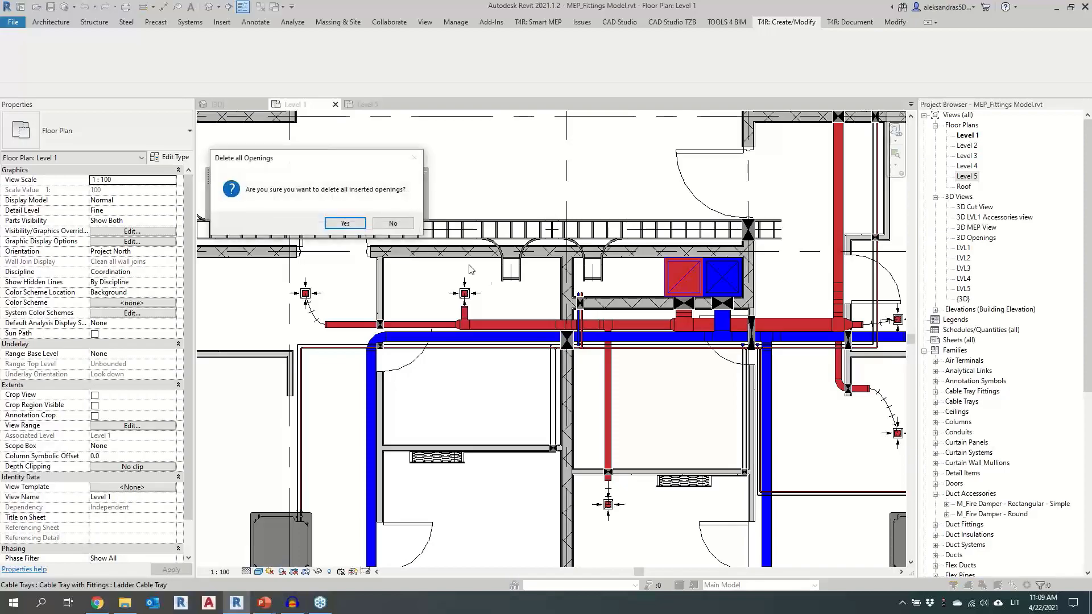
pyautogui.click(358, 227)
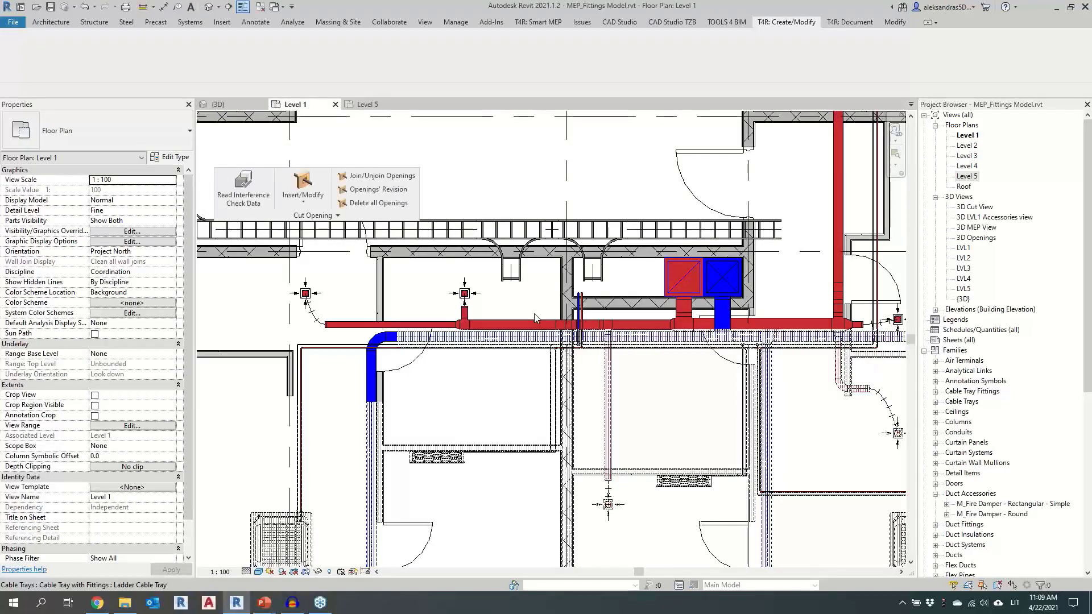
pyautogui.scroll(-2, 529, 310)
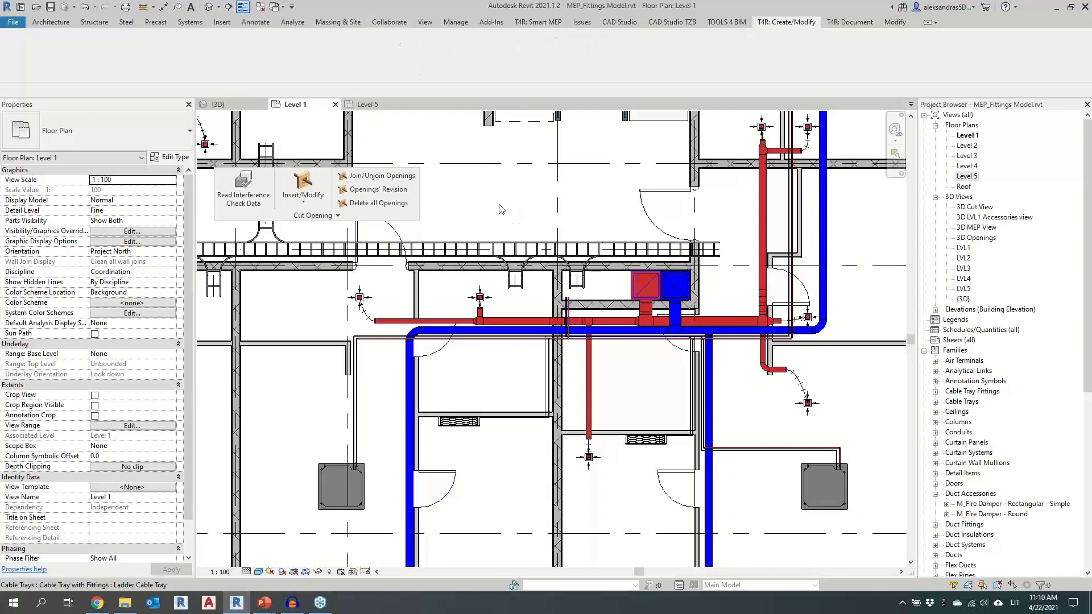
# Start a new interference check and include Ducts, Pipes and Cable Trays from the current project
pyautogui.click(397, 24)
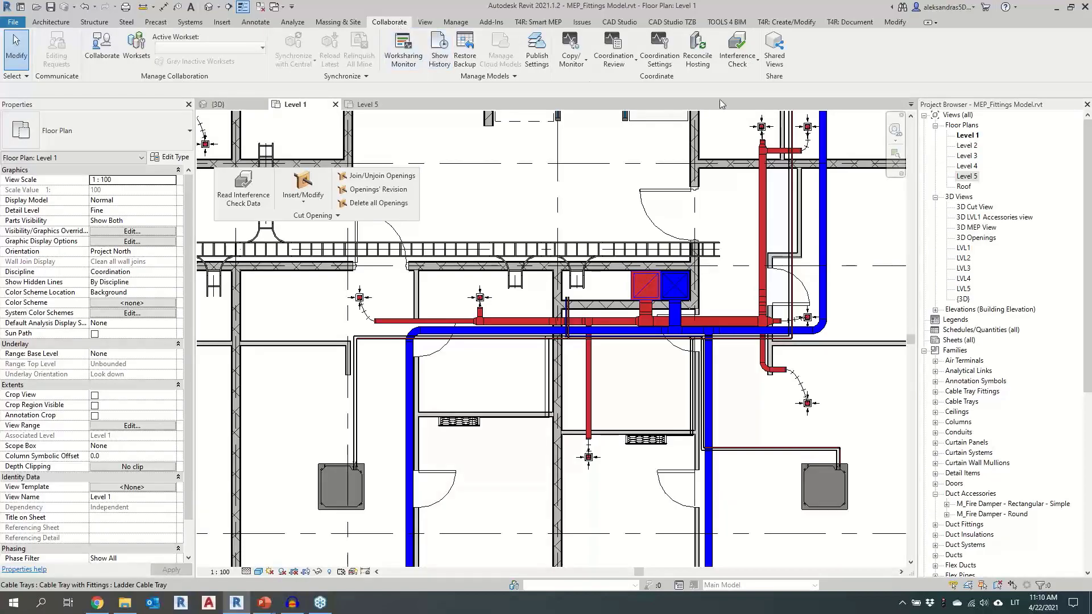
pyautogui.click(738, 61)
pyautogui.click(740, 83)
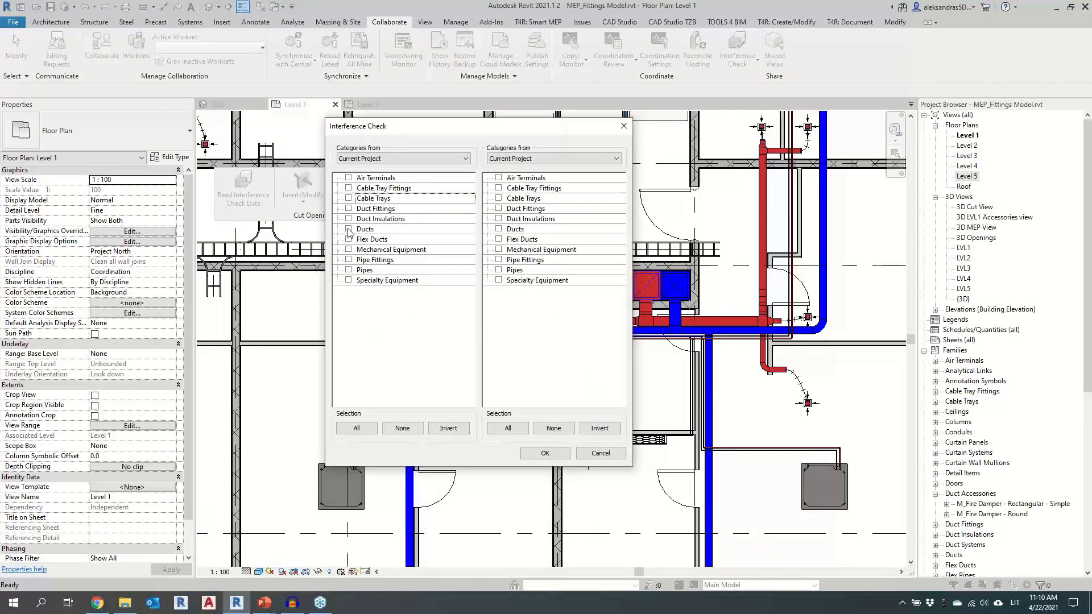
pyautogui.click(349, 229)
pyautogui.click(349, 270)
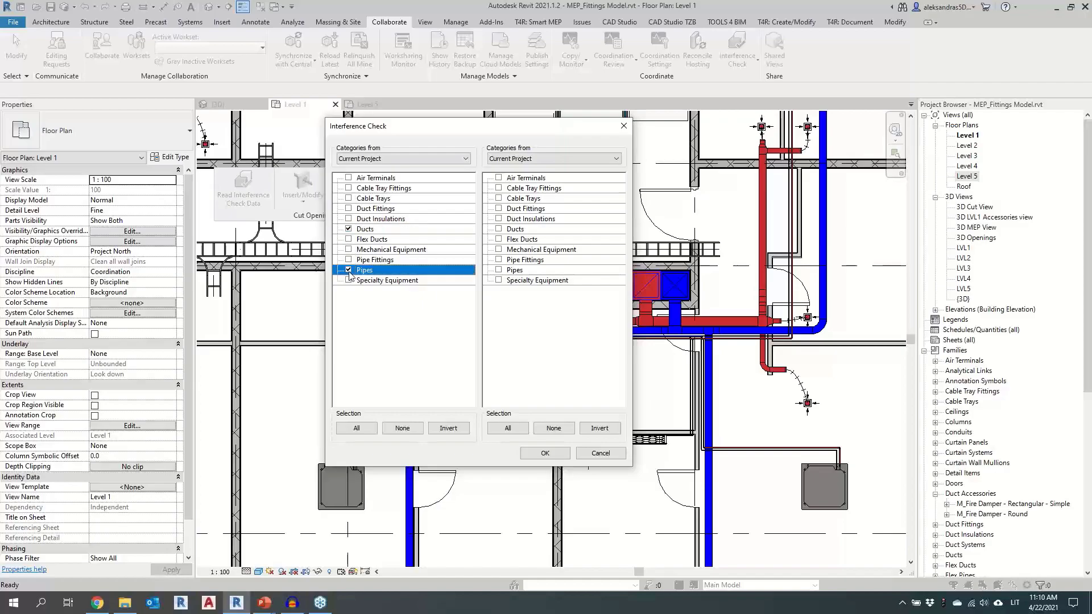
pyautogui.click(349, 199)
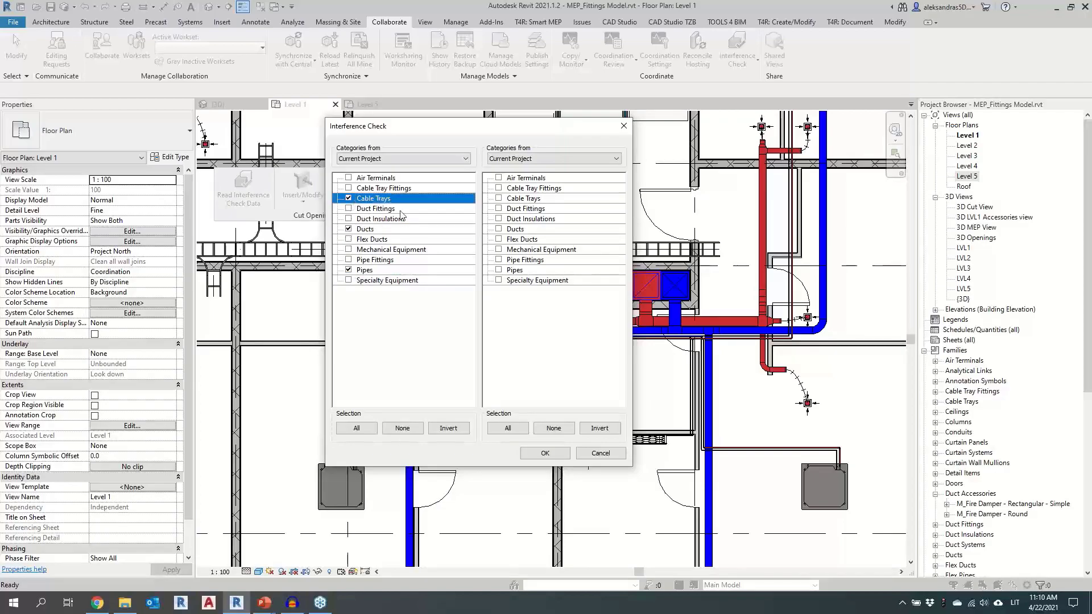
# Set the other side of the interference check to the Walls of the linked Arch_Model.rvt
pyautogui.click(527, 159)
pyautogui.click(523, 180)
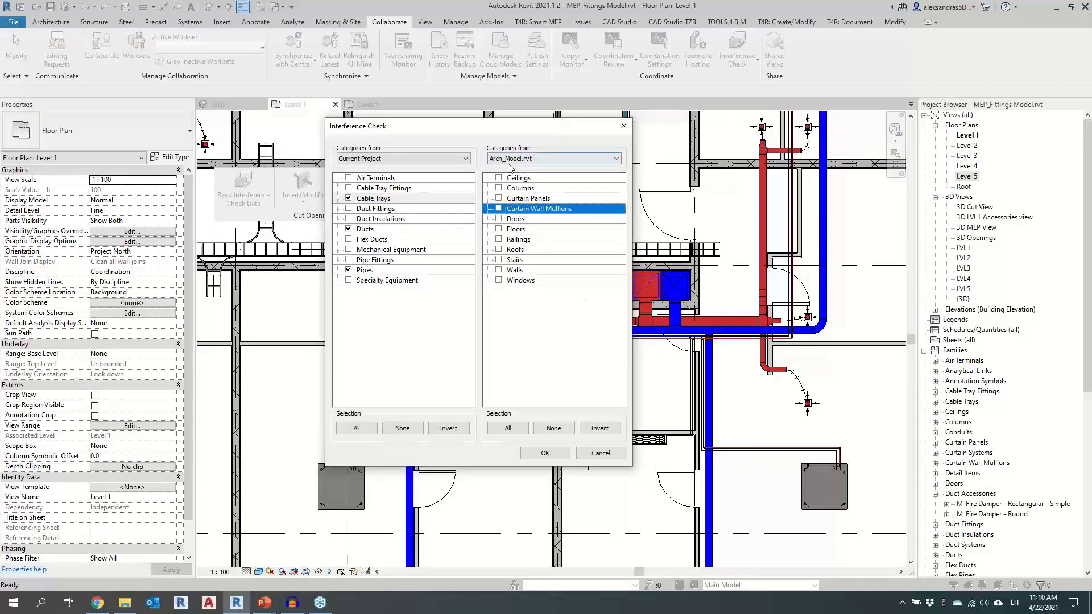
pyautogui.click(499, 270)
pyautogui.click(499, 270)
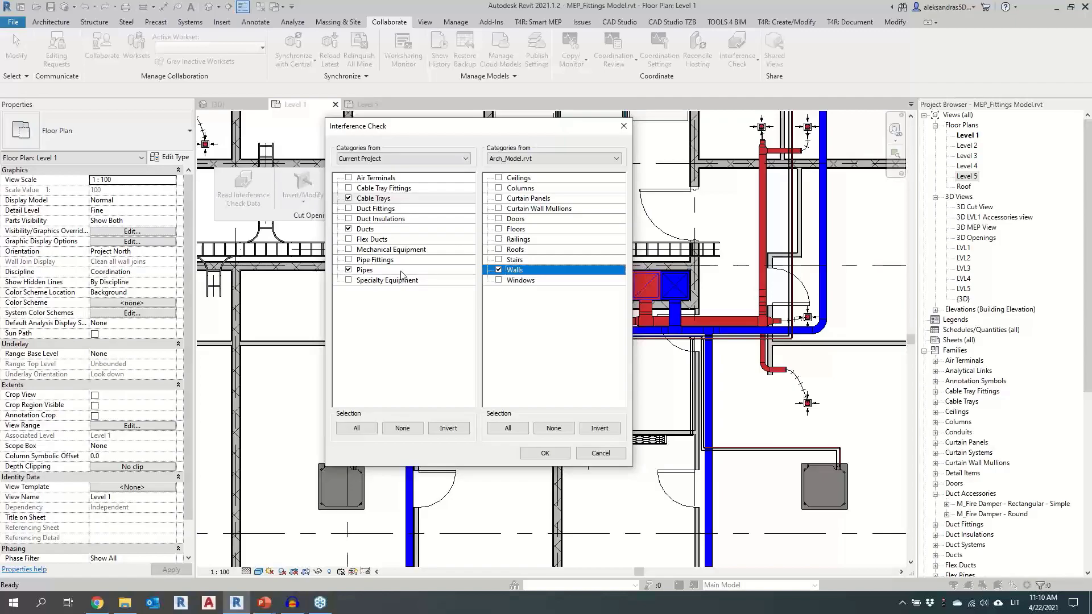
# Add Pipe Fittings, Duct Fittings and Cable Tray Fittings to the current project's categories in the interference check
pyautogui.click(348, 270)
pyautogui.click(349, 260)
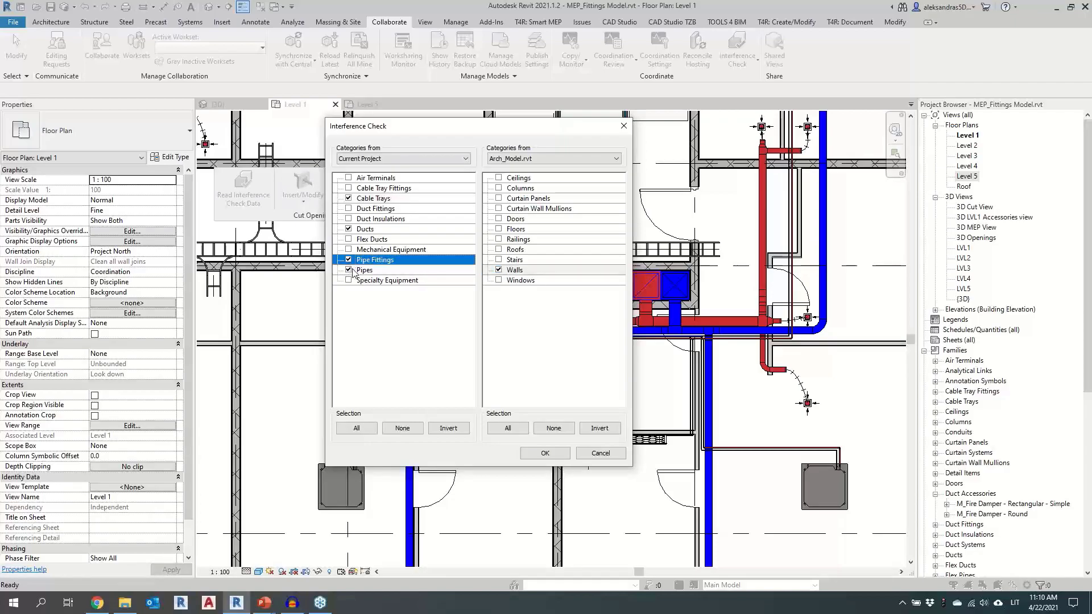
pyautogui.click(349, 219)
pyautogui.click(348, 219)
pyautogui.click(349, 209)
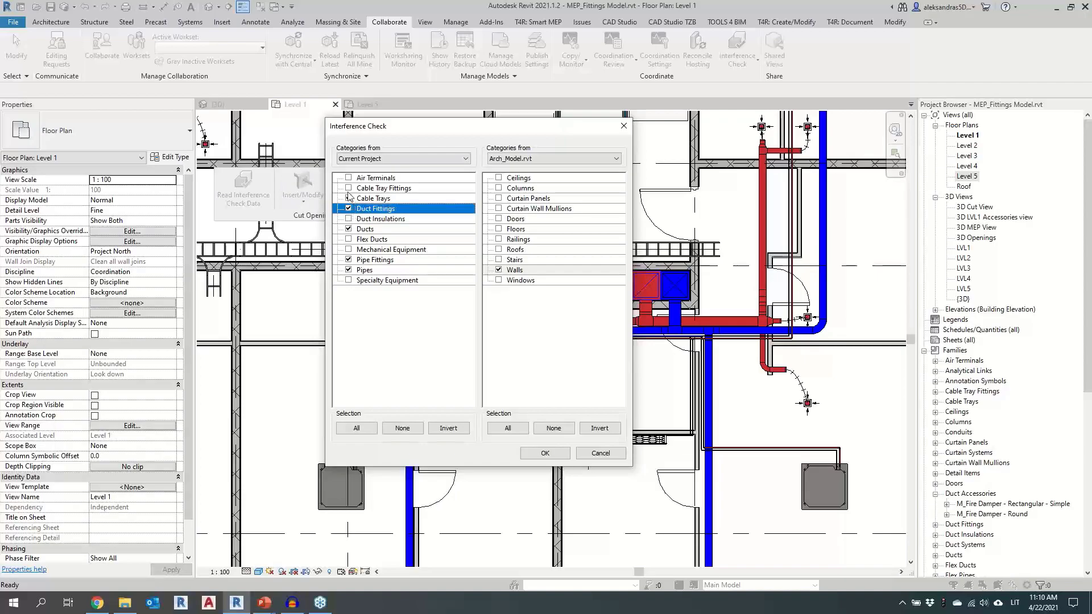
pyautogui.click(349, 188)
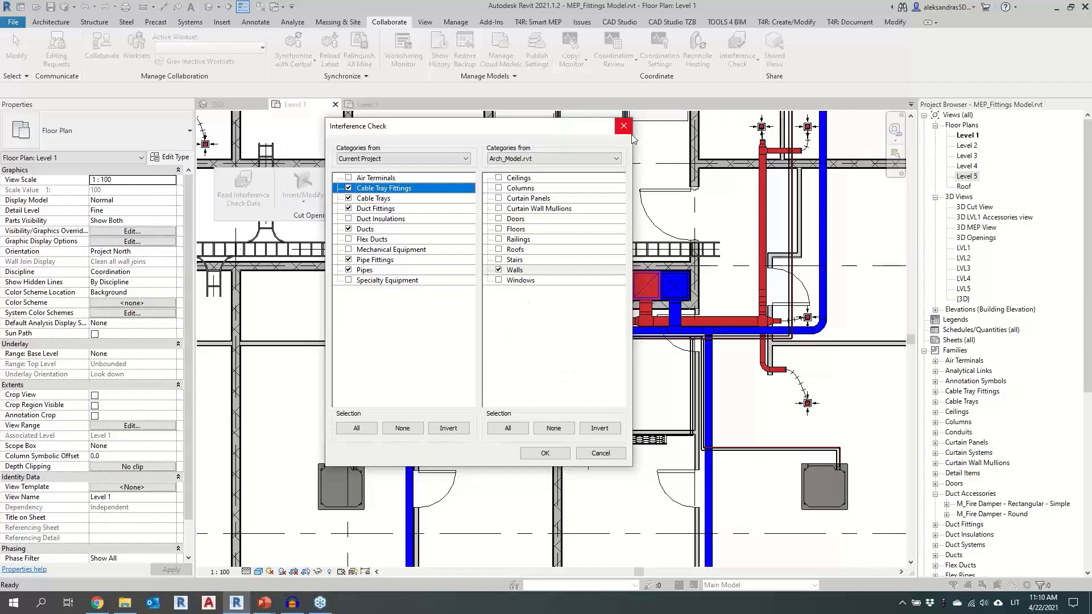
# Run the interference check, dismissing the project save reminder, and close the interference report without exporting it
pyautogui.click(545, 454)
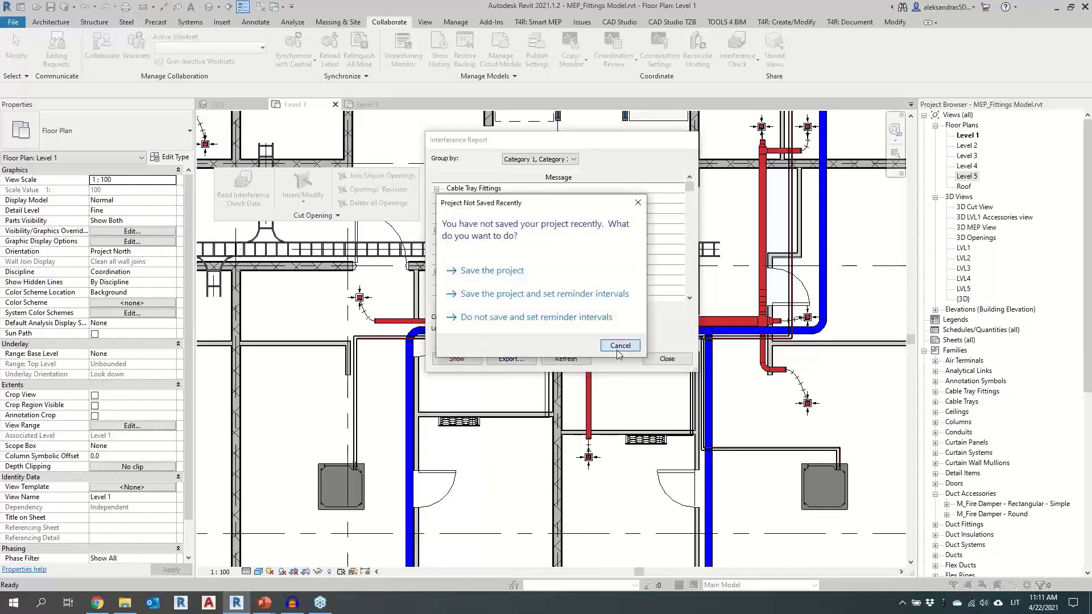
pyautogui.click(619, 346)
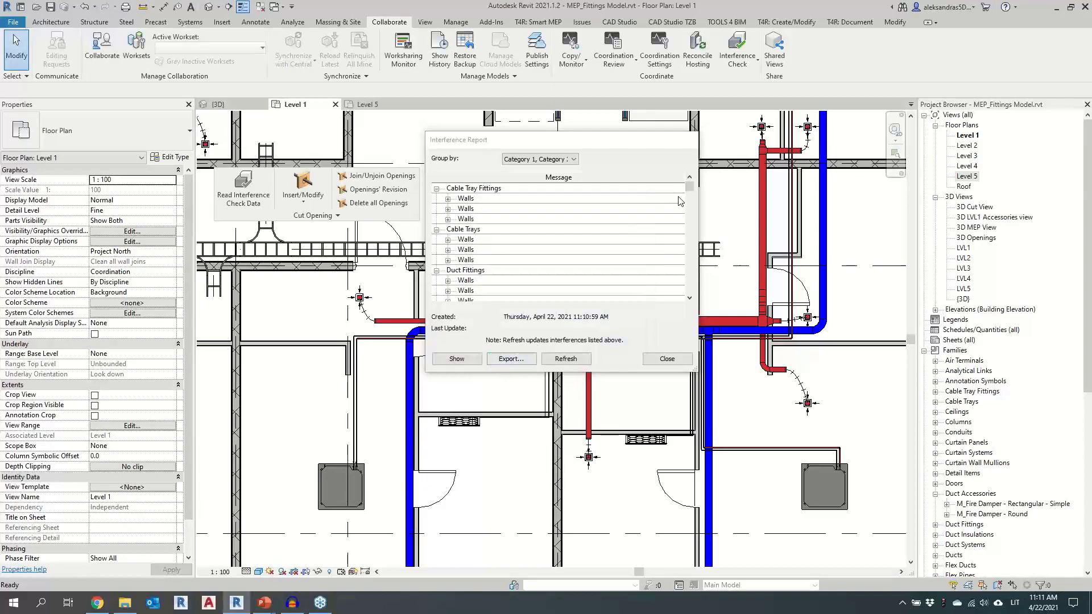
pyautogui.click(667, 359)
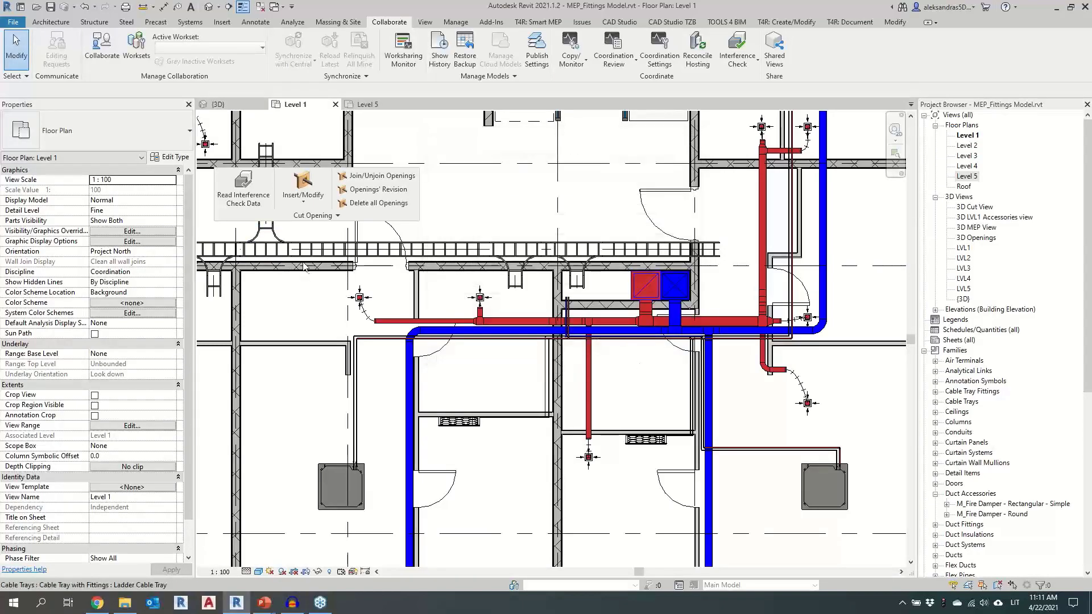
# Load MEP_Fittings Model.html as the Cut Opening interference check report and keep Fitting Configurations as its configuration
pyautogui.click(254, 207)
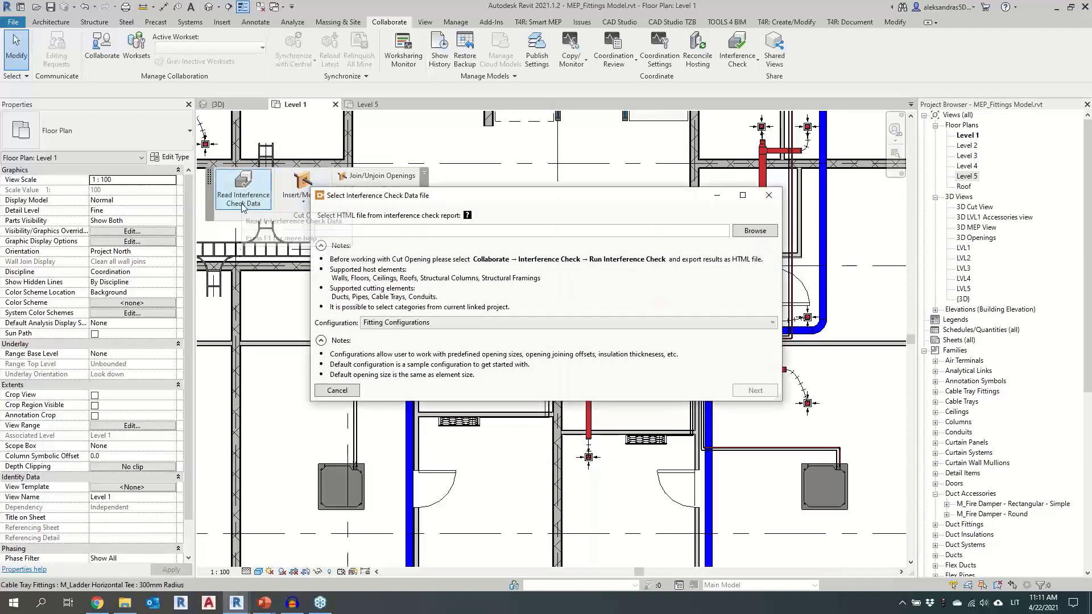
pyautogui.click(754, 230)
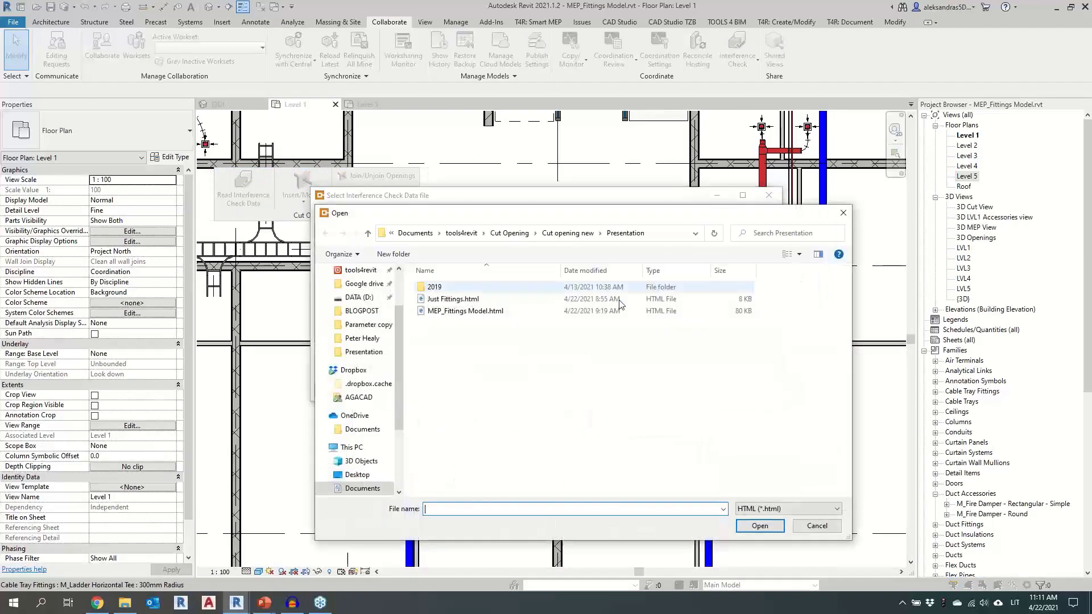
pyautogui.click(476, 311)
pyautogui.click(759, 526)
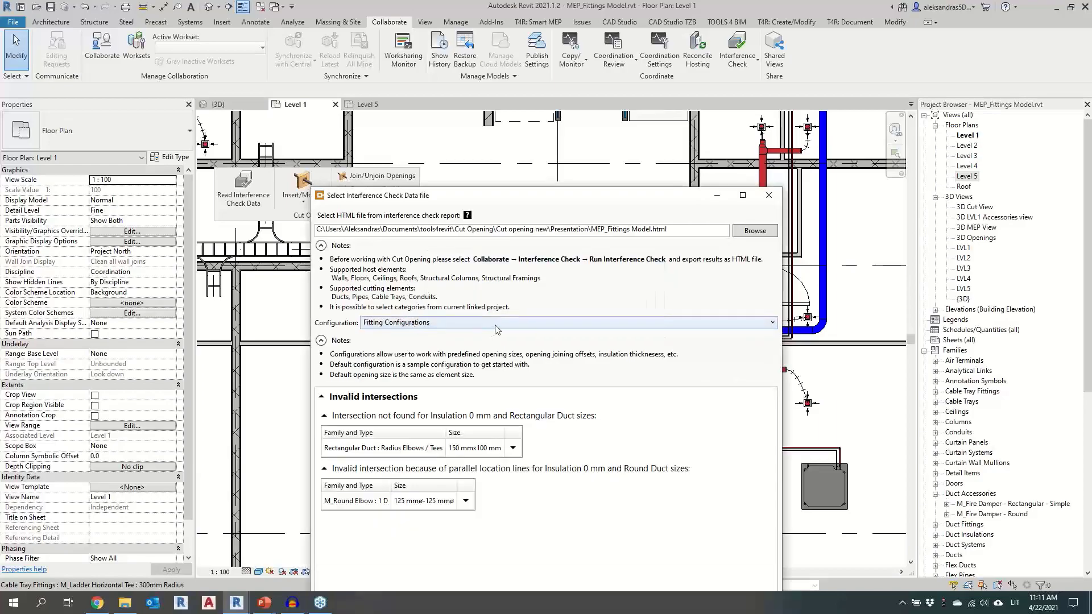
pyautogui.click(496, 326)
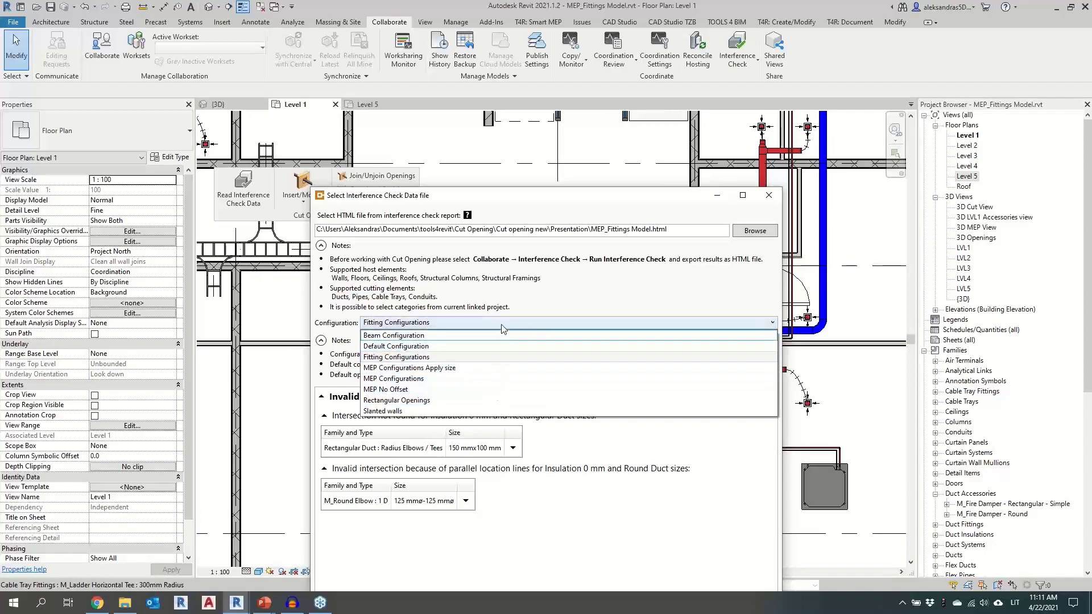
pyautogui.click(502, 328)
# Examine the invalid rectangular duct and round elbow intersections listed for the report against the ducts and walls in the Level 1 plan
pyautogui.moveTo(550, 199); pyautogui.dragTo(546, 93)
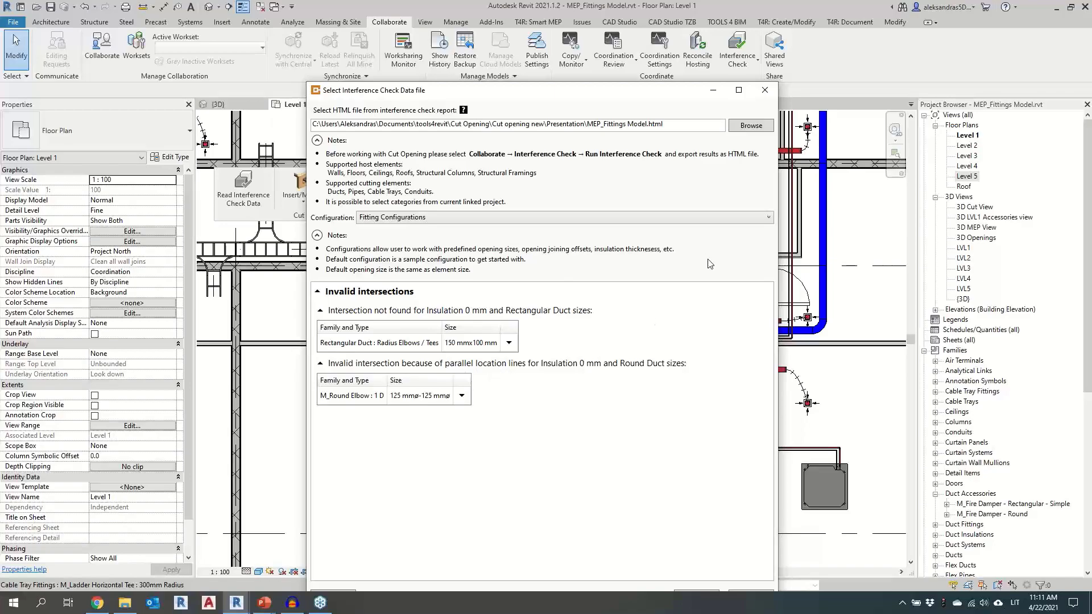
pyautogui.moveTo(661, 91); pyautogui.dragTo(595, 88)
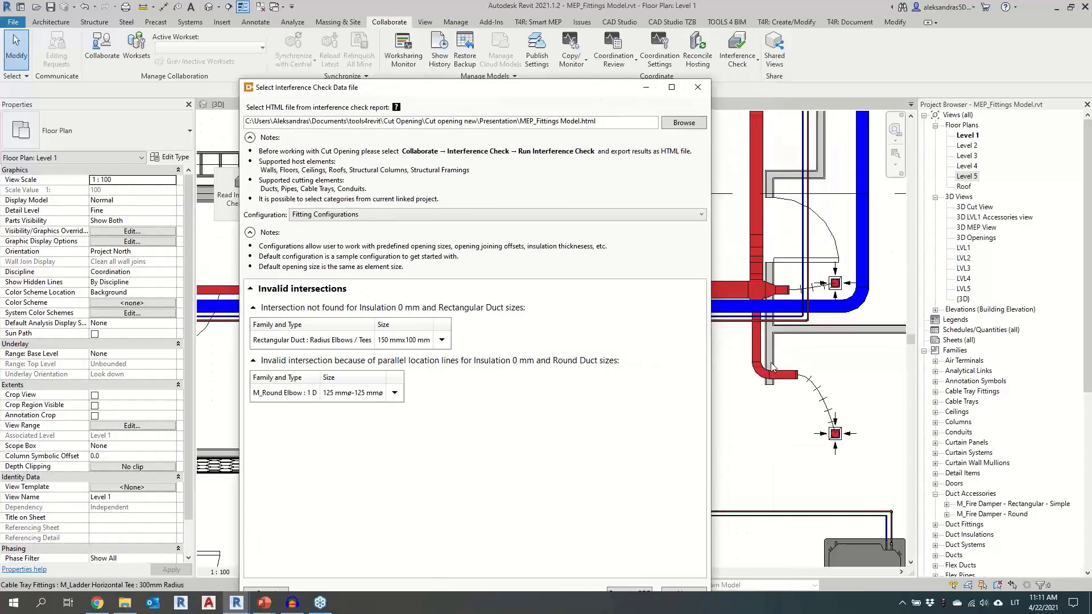
pyautogui.scroll(4, 772, 364)
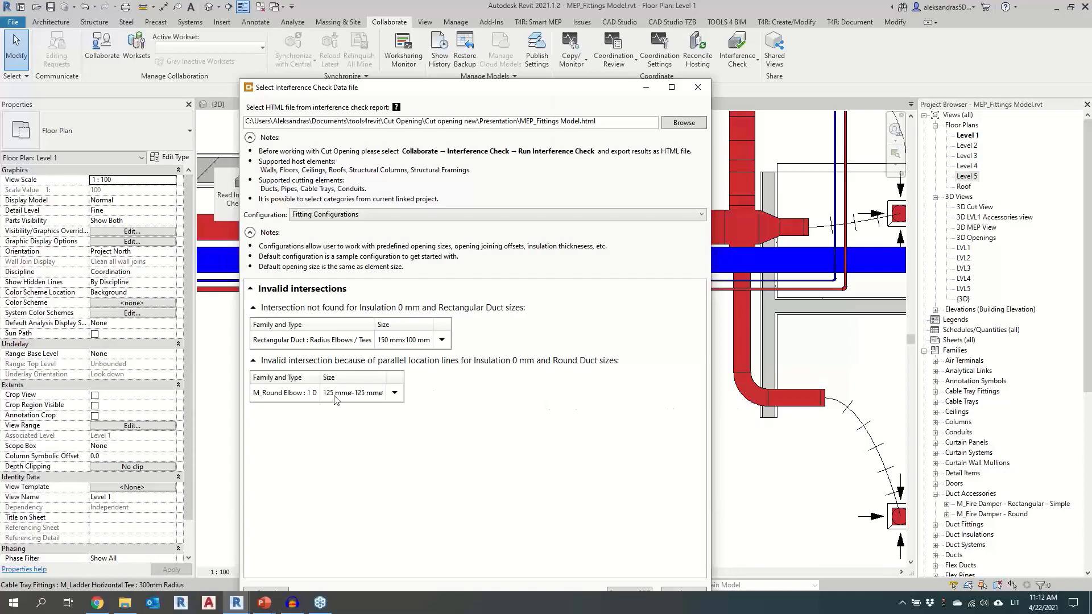
pyautogui.moveTo(492, 100); pyautogui.dragTo(822, 95)
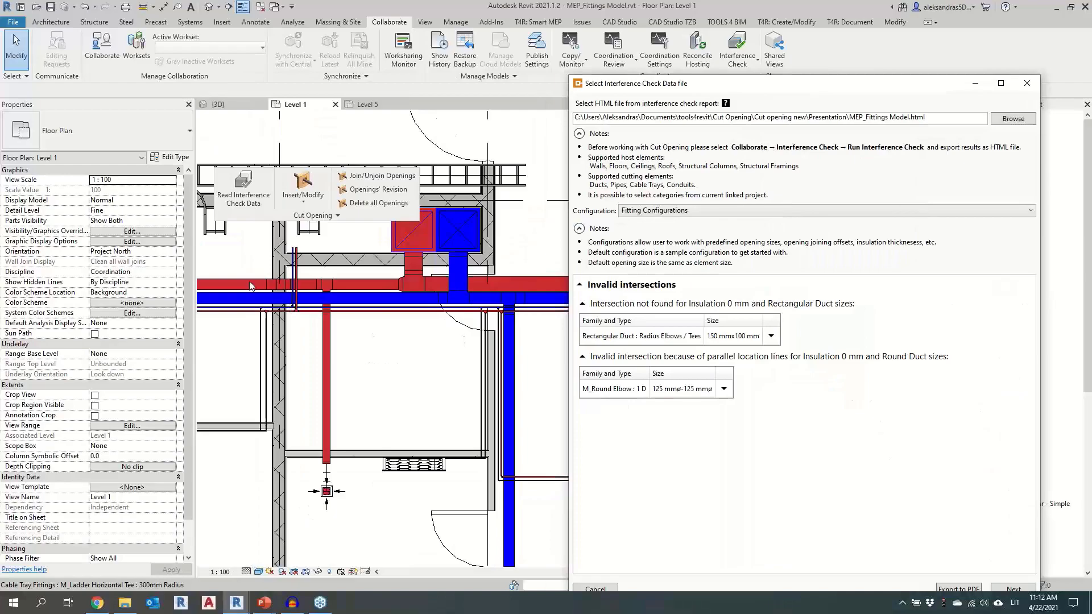
pyautogui.scroll(3, 250, 286)
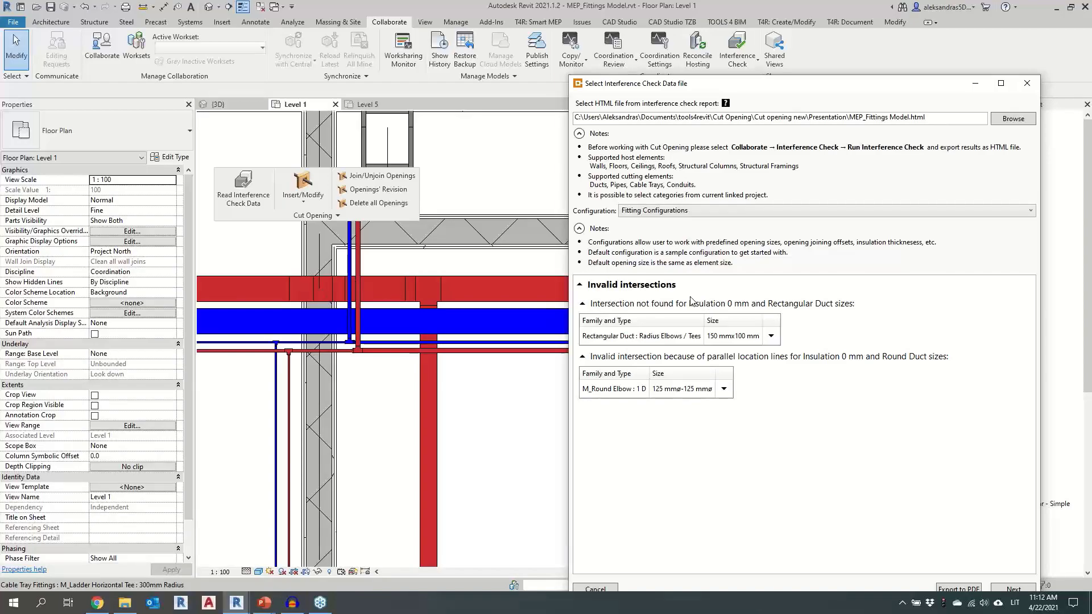
pyautogui.moveTo(755, 93); pyautogui.dragTo(563, 82)
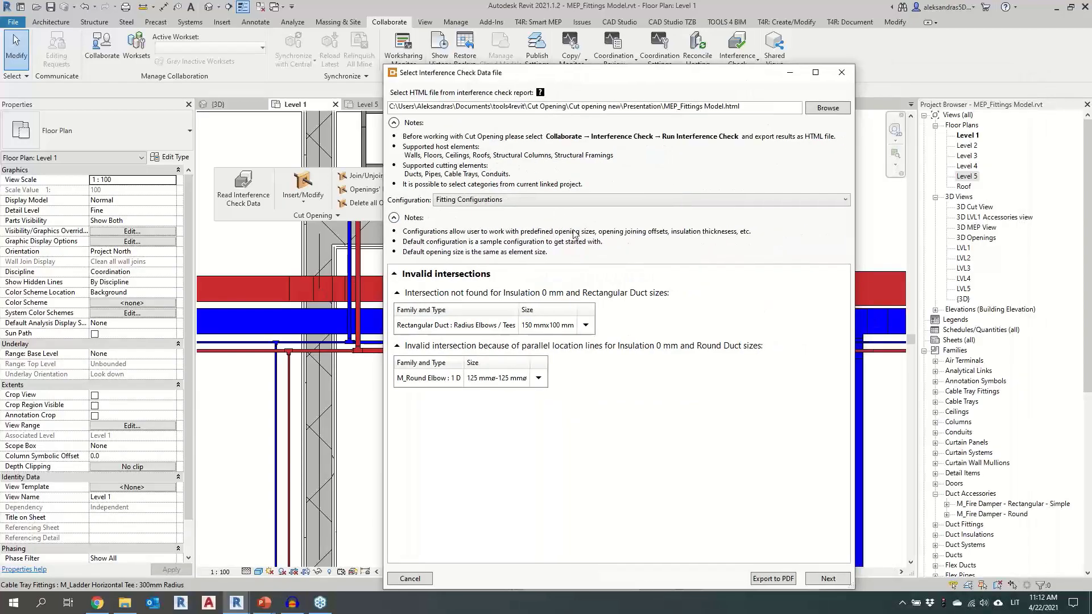
# Read in the interference check data and save its data view as MEP Fittings 1.xml in the Presentation folder
pyautogui.click(836, 579)
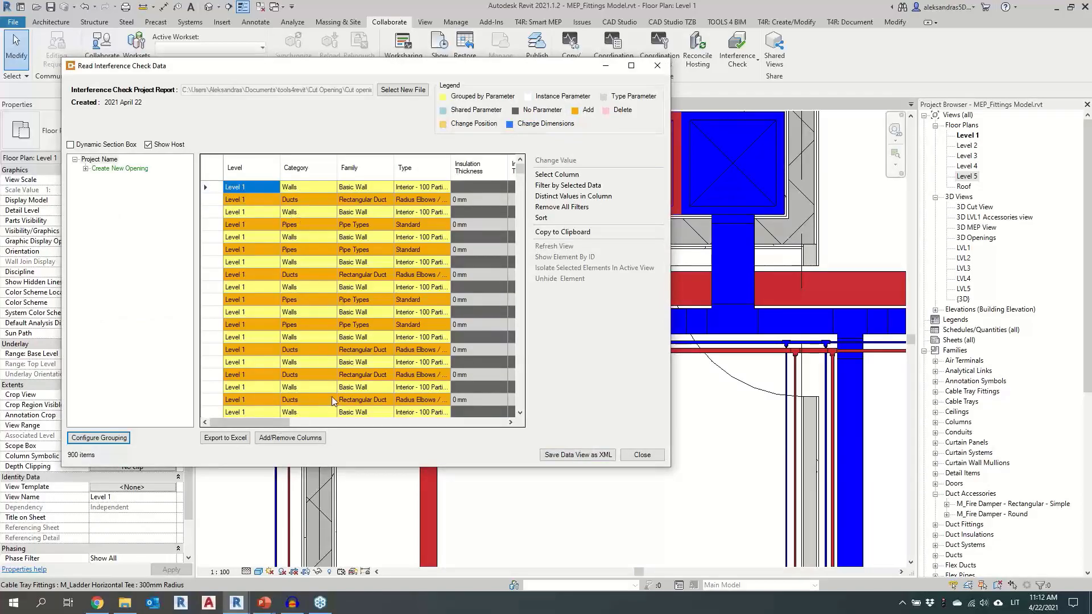
pyautogui.click(601, 459)
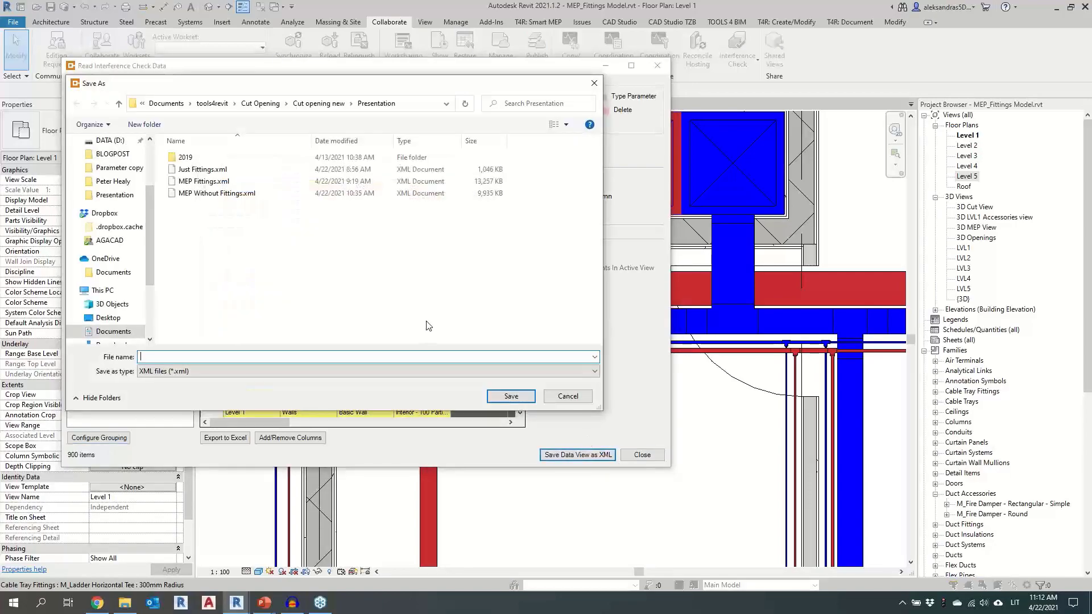
pyautogui.click(219, 182)
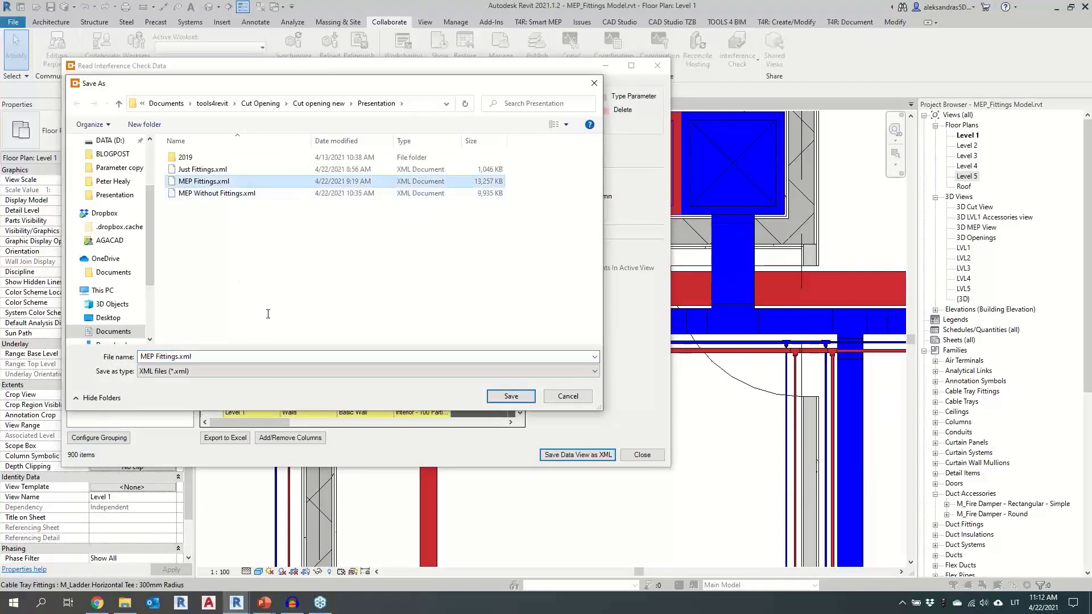
pyautogui.tripleClick(183, 357)
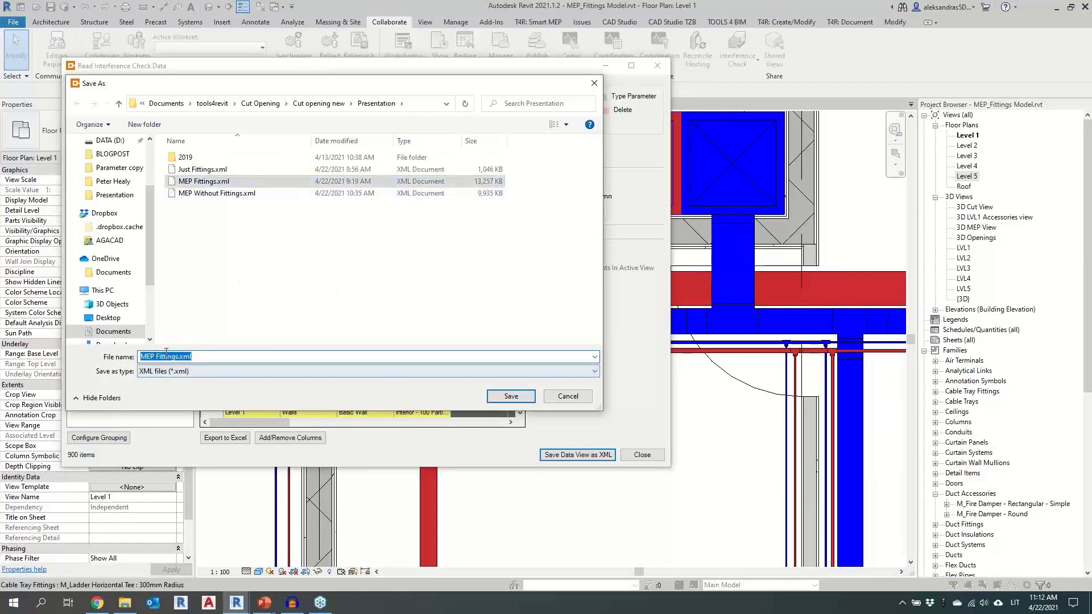
pyautogui.click(177, 357)
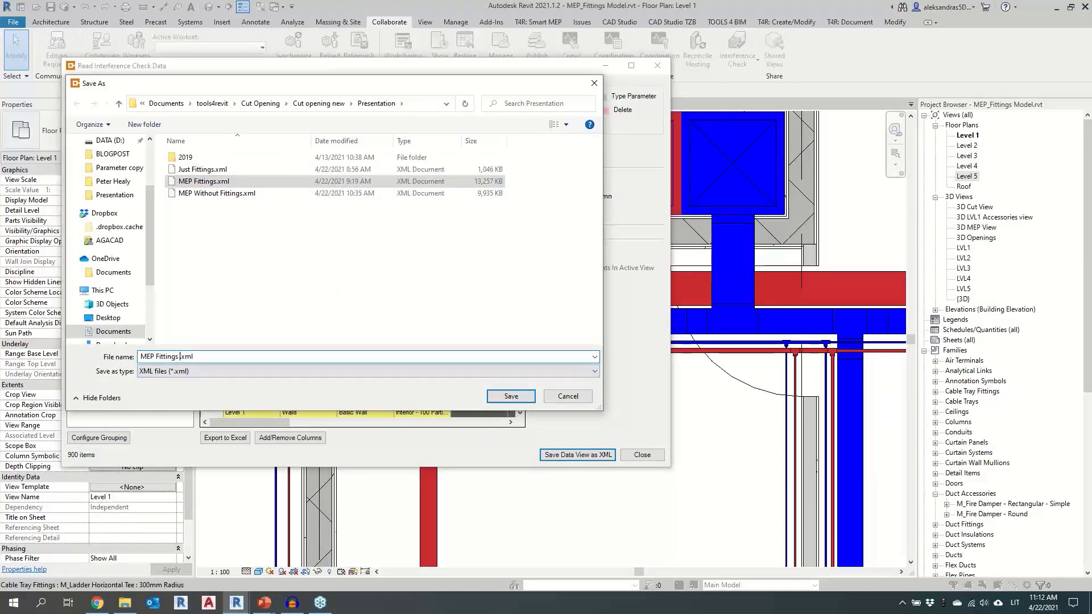
pyautogui.write('1')
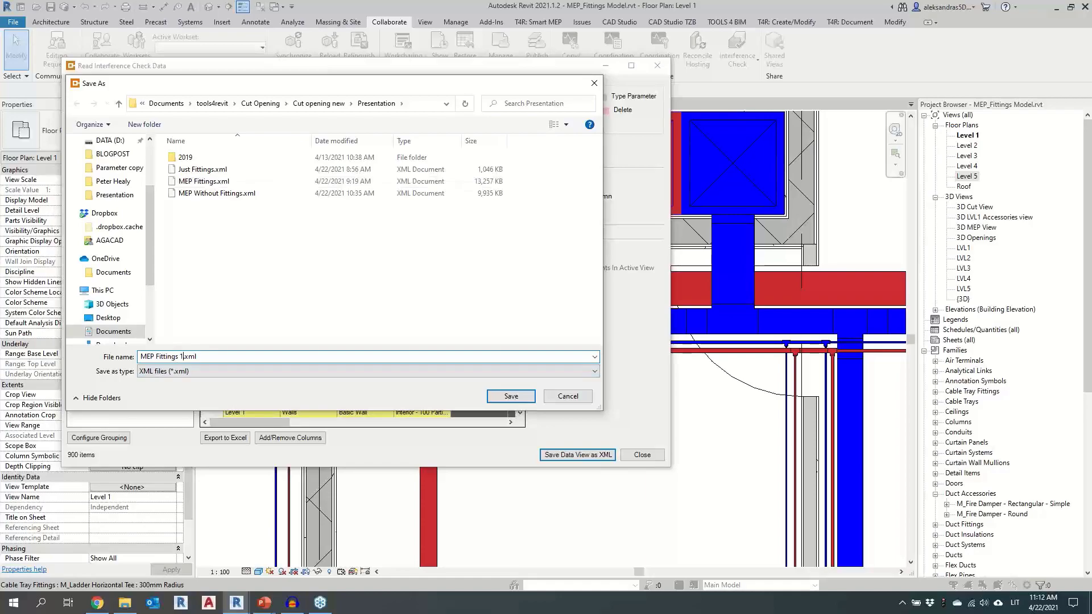
pyautogui.click(516, 399)
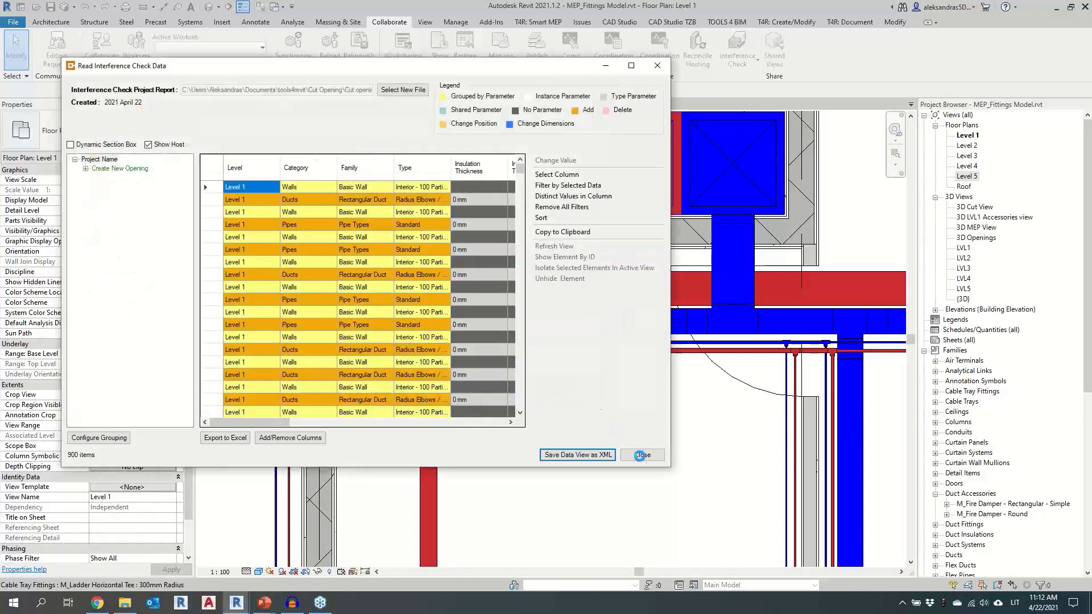
pyautogui.click(469, 302)
pyautogui.click(642, 455)
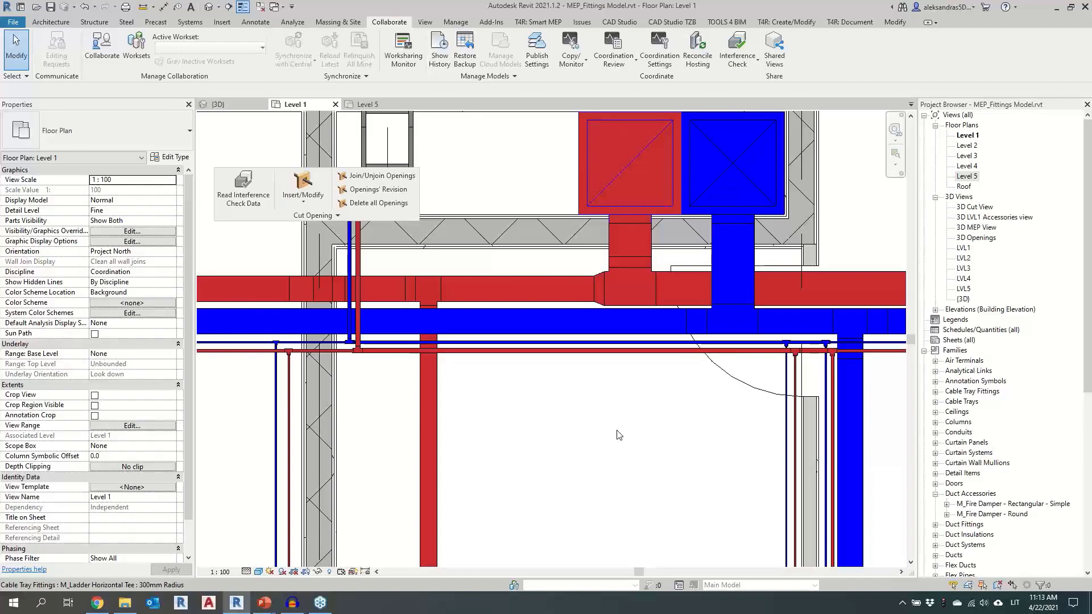
# Load MEP Fittings 1.xml for inserting openings and use M_Rectangular Face Opening Solid as the rectangular opening family
pyautogui.click(318, 215)
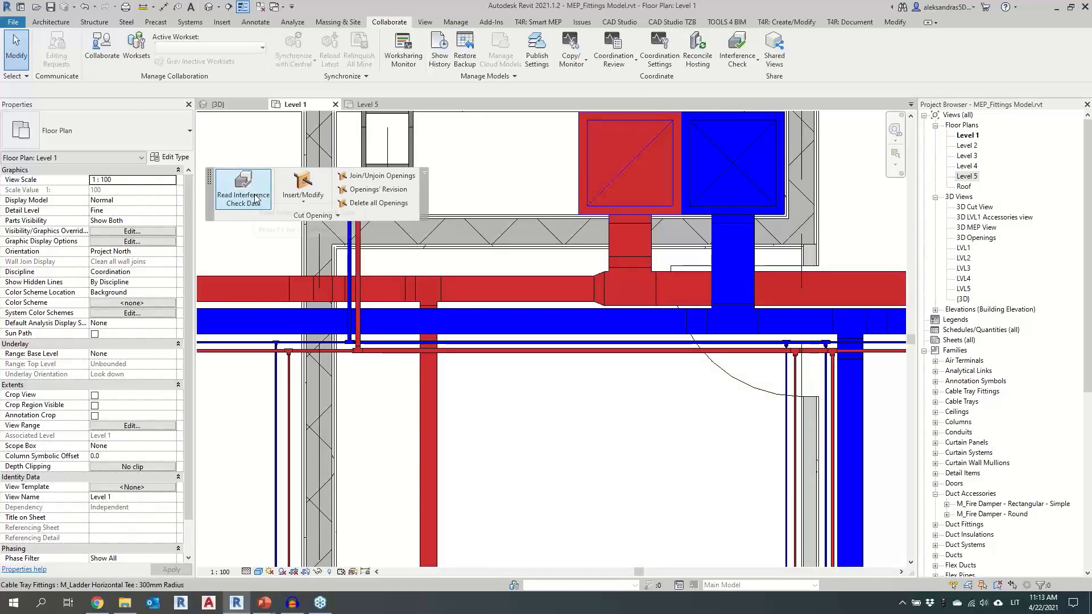
pyautogui.click(304, 202)
pyautogui.click(315, 218)
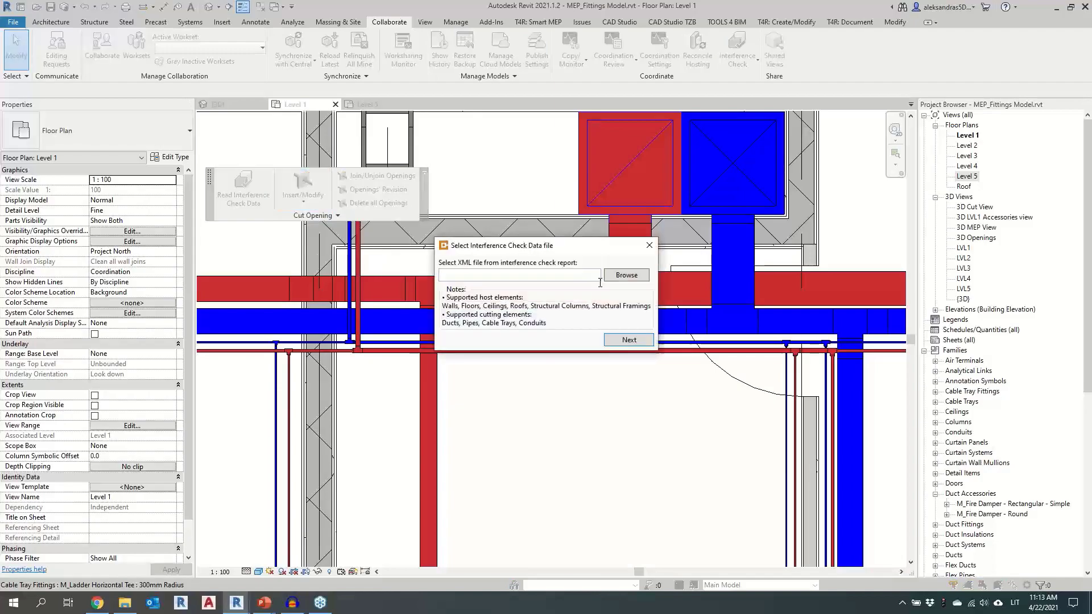
pyautogui.click(631, 267)
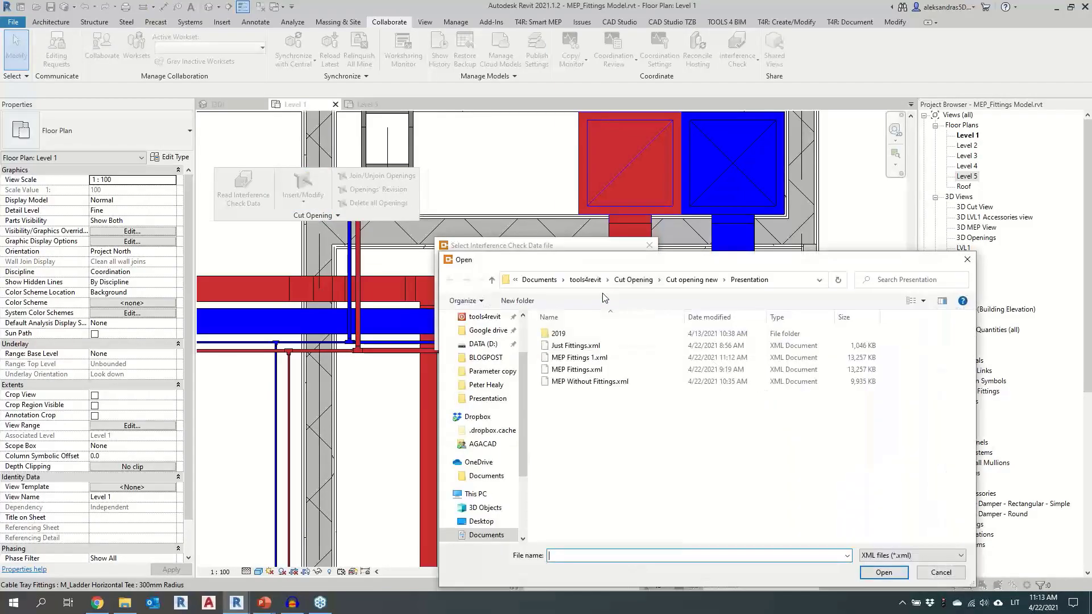
pyautogui.click(579, 357)
pyautogui.click(883, 570)
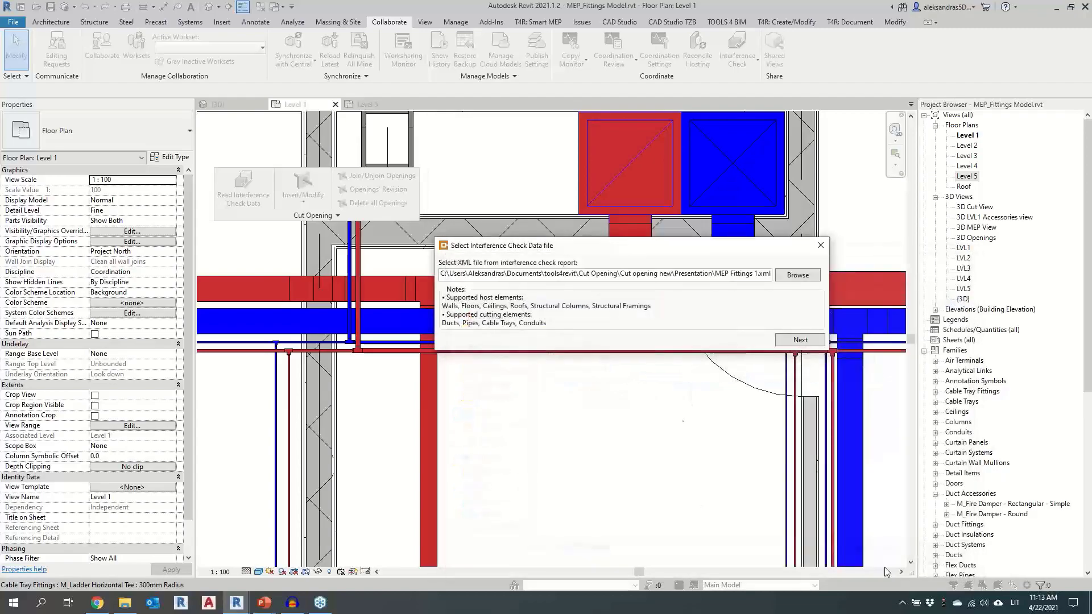
pyautogui.click(798, 341)
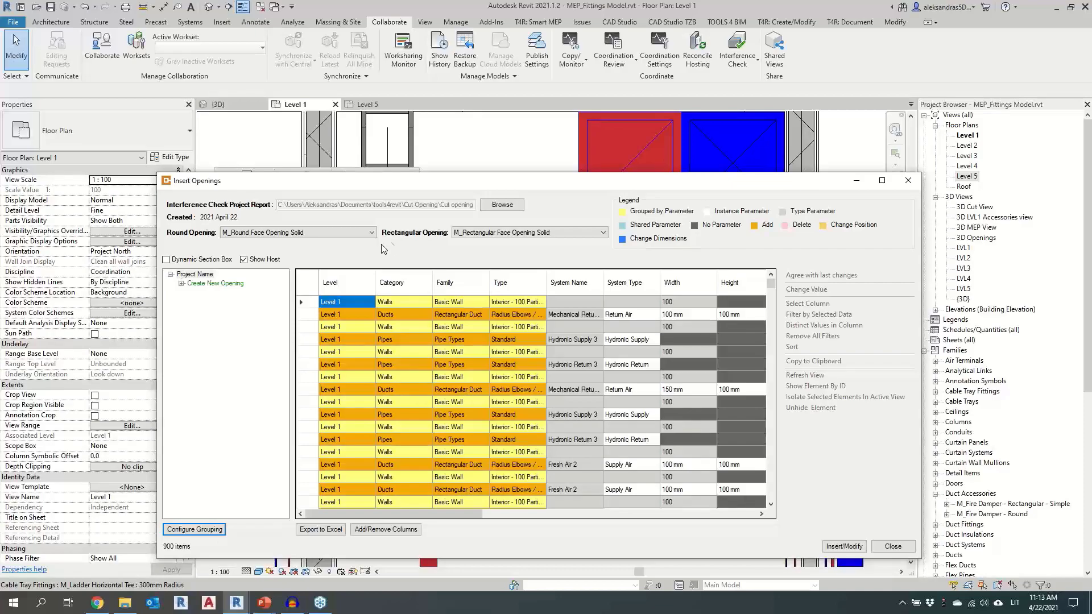
pyautogui.click(461, 233)
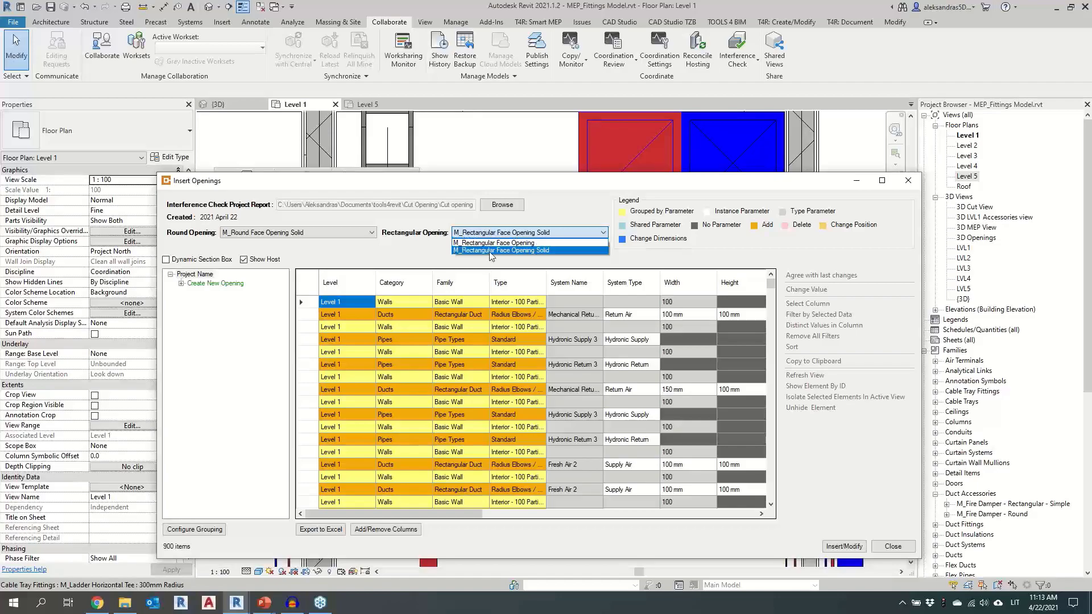
pyautogui.click(547, 251)
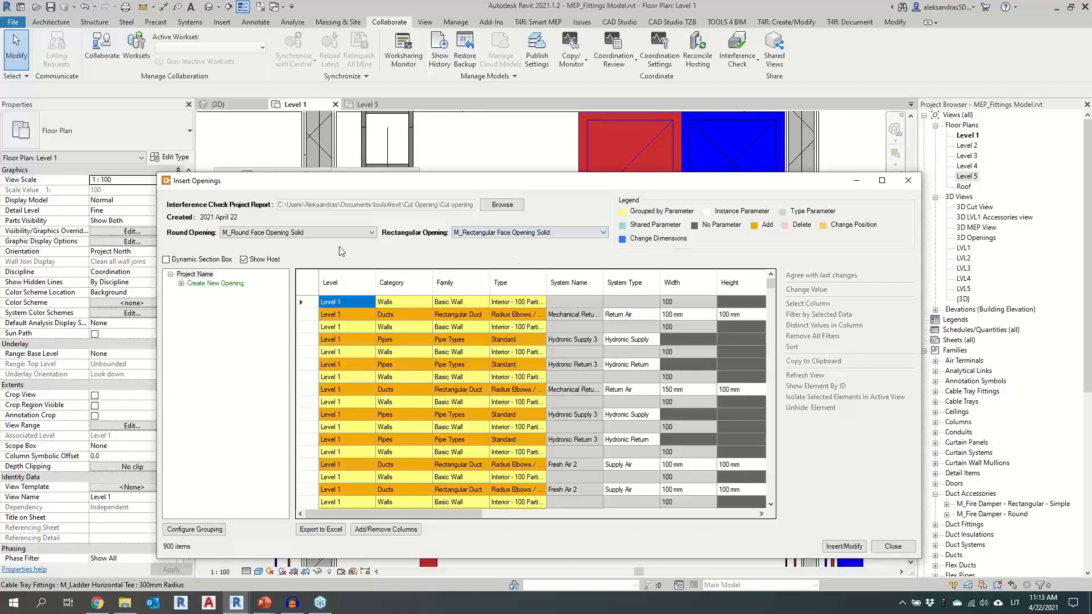
# Limit the new openings list to the Level 1 walls and review the intersecting ducts, pipes and duct fittings
pyautogui.click(182, 284)
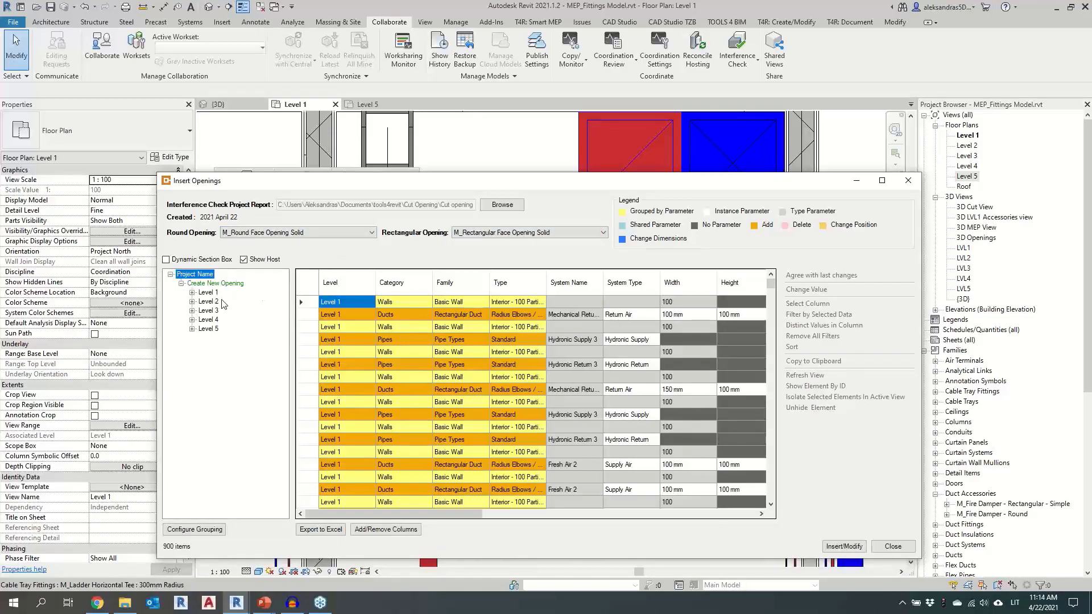
pyautogui.click(192, 292)
pyautogui.click(219, 302)
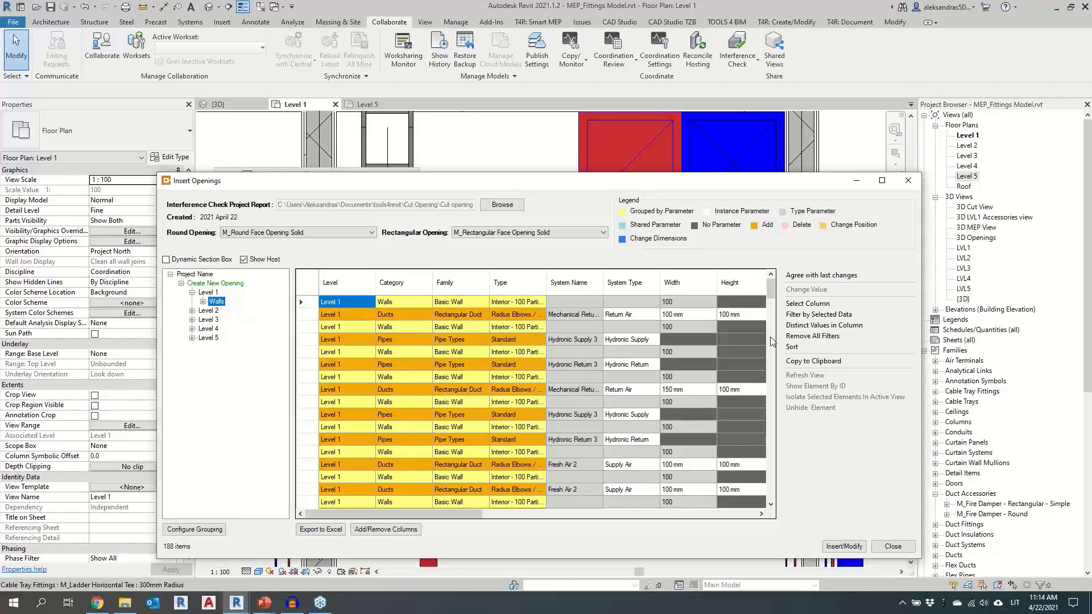
pyautogui.scroll(-10, 359, 349)
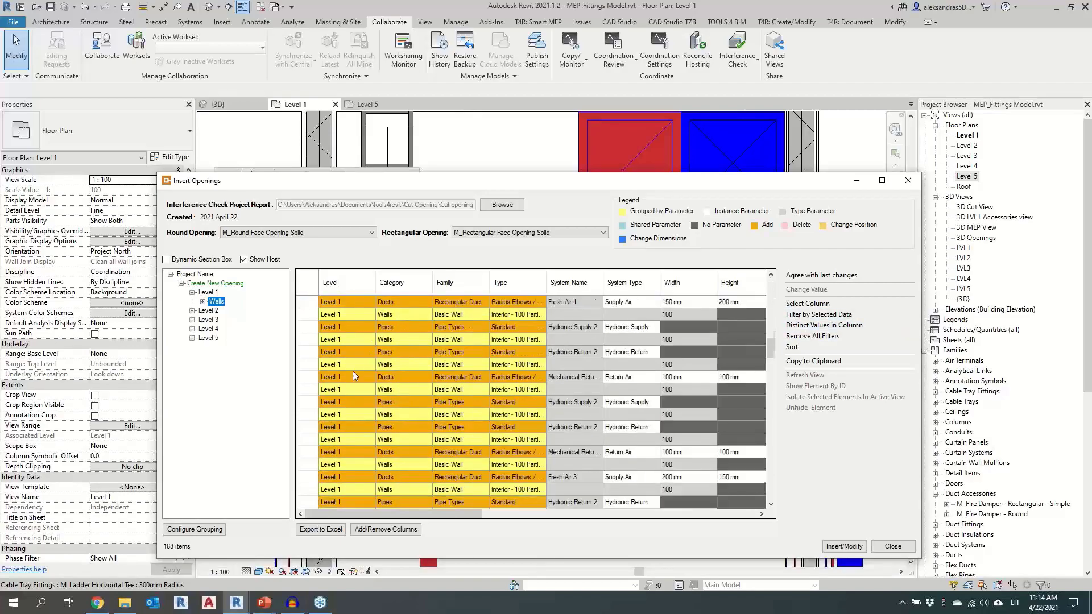
pyautogui.scroll(-5, 355, 372)
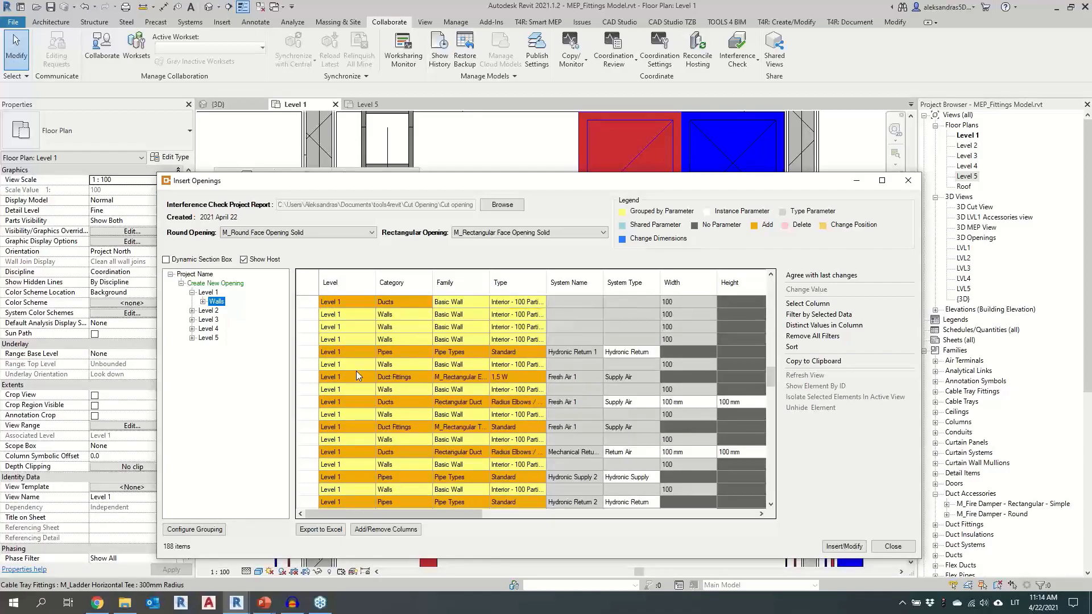
pyautogui.scroll(8, 356, 371)
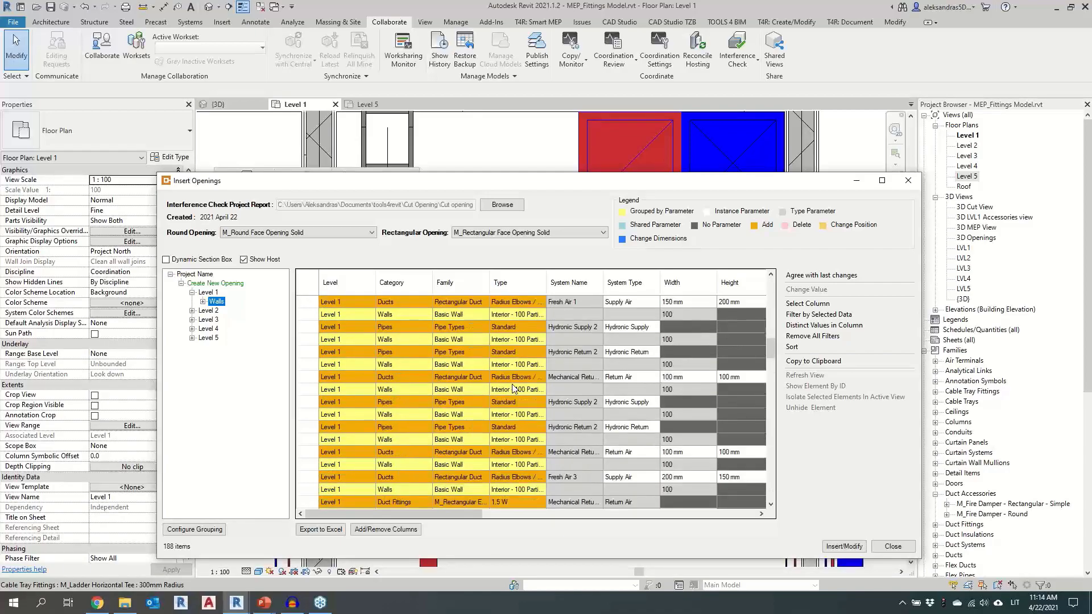
pyautogui.scroll(5, 513, 388)
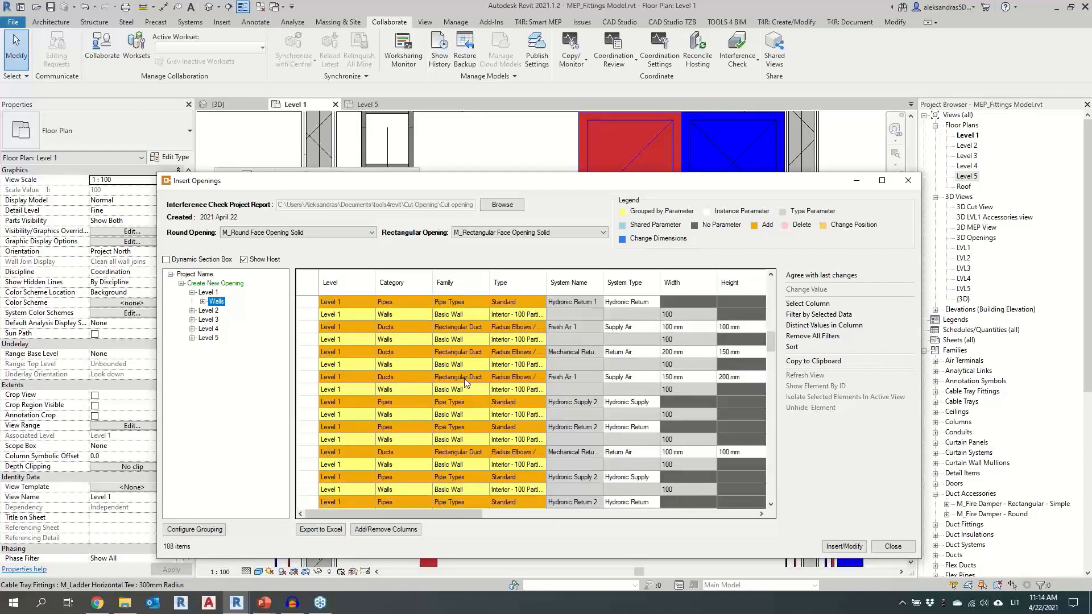
pyautogui.scroll(1, 464, 377)
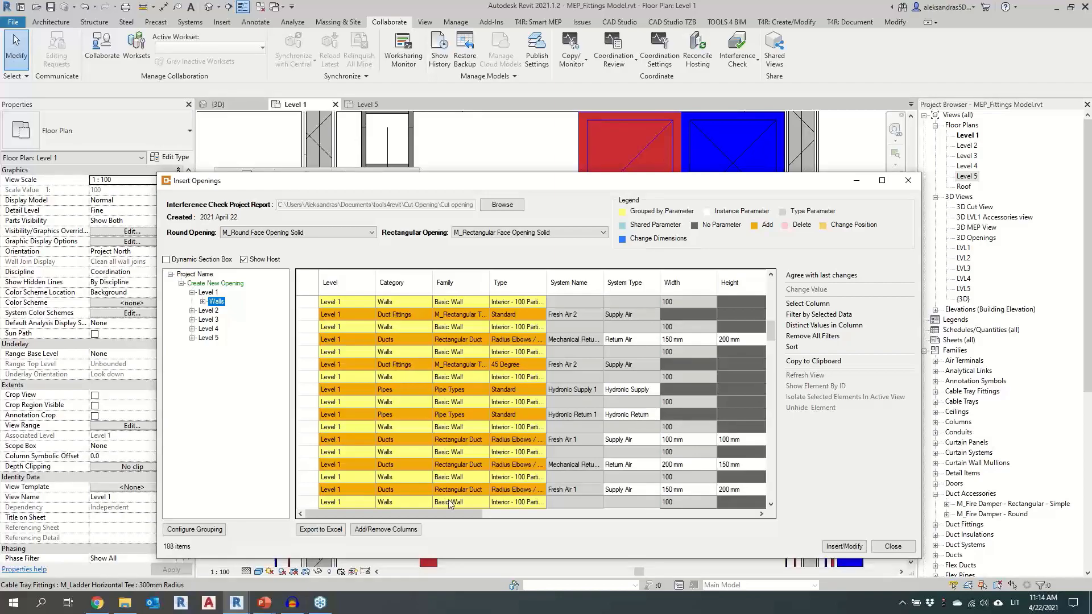
# Examine the widths, heights, diameters and cut offsets in the openings list and the parameters available as additional columns
pyautogui.moveTo(463, 514); pyautogui.dragTo(415, 516)
pyautogui.click(414, 530)
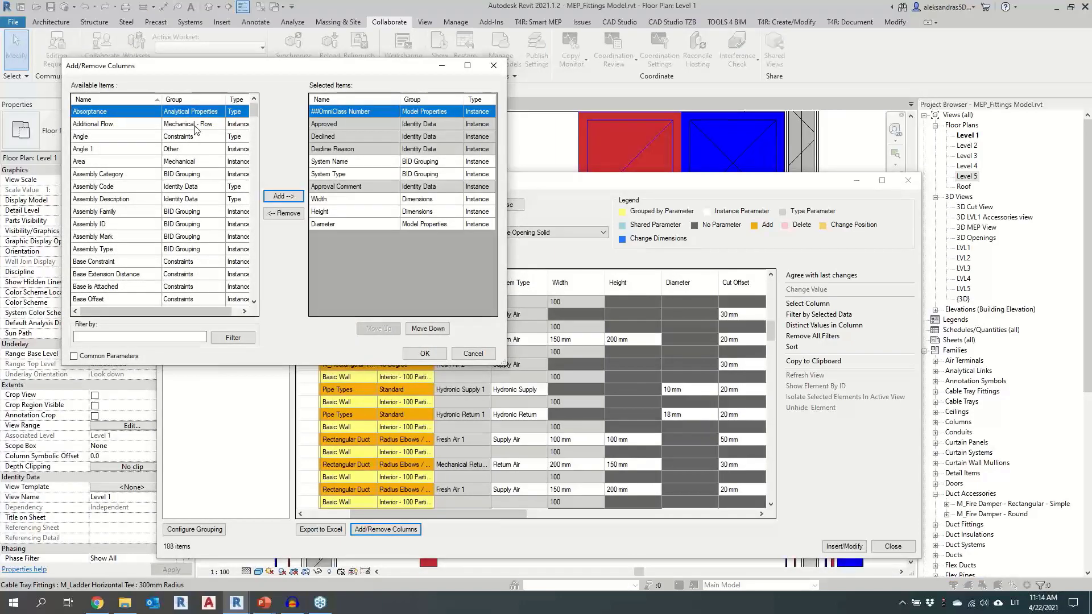
pyautogui.scroll(-4, 173, 239)
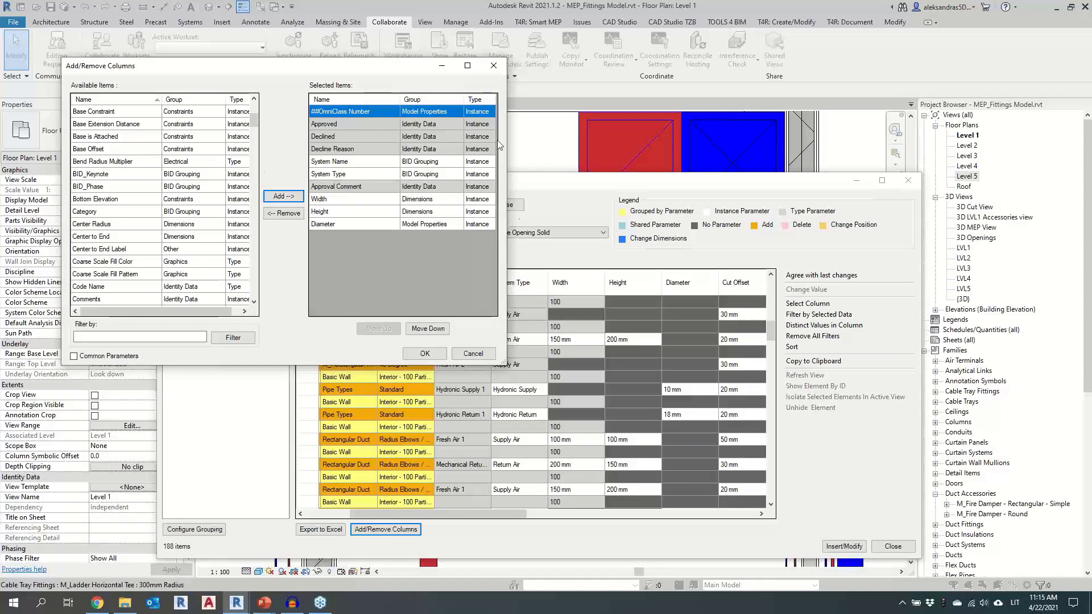
pyautogui.click(493, 65)
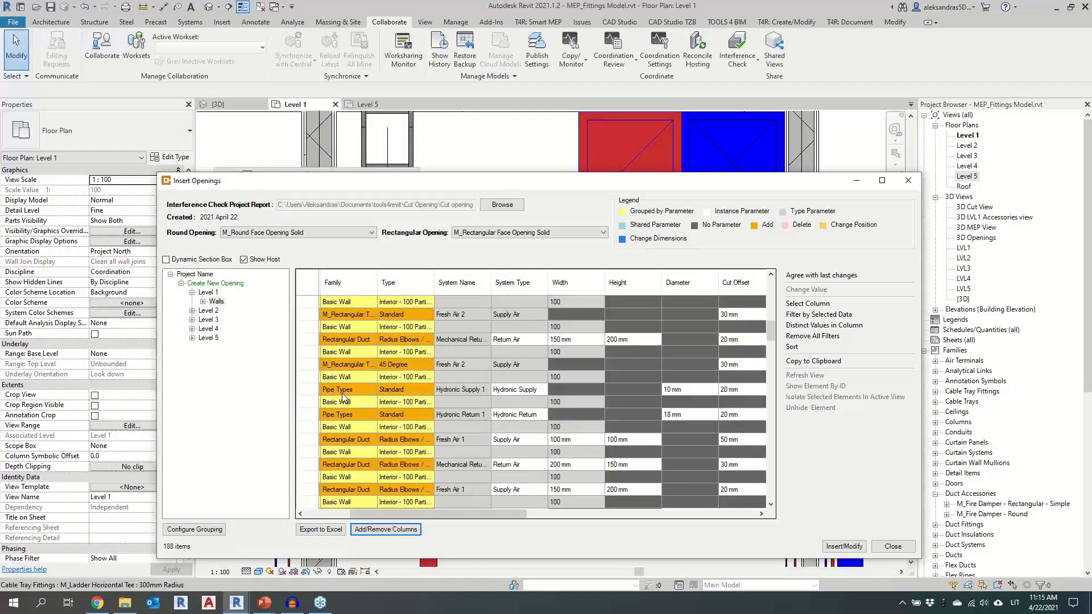
# Filter the Level 1 openings list by the Hydronic Return system type, and remove the filter after reviewing the elements
pyautogui.rightClick(514, 390)
pyautogui.click(508, 391)
pyautogui.rightClick(507, 391)
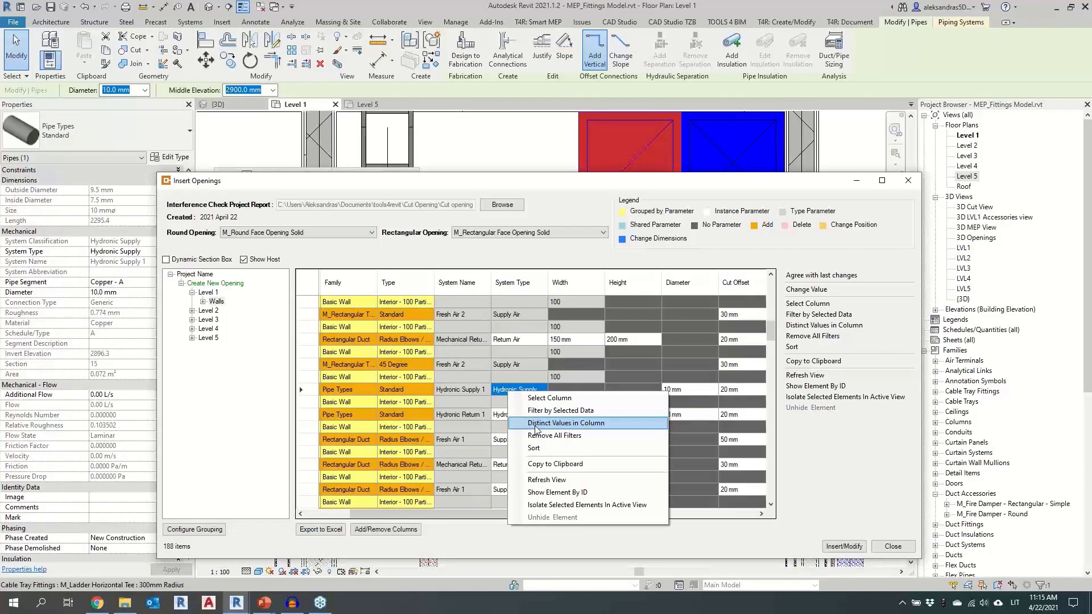
pyautogui.click(540, 423)
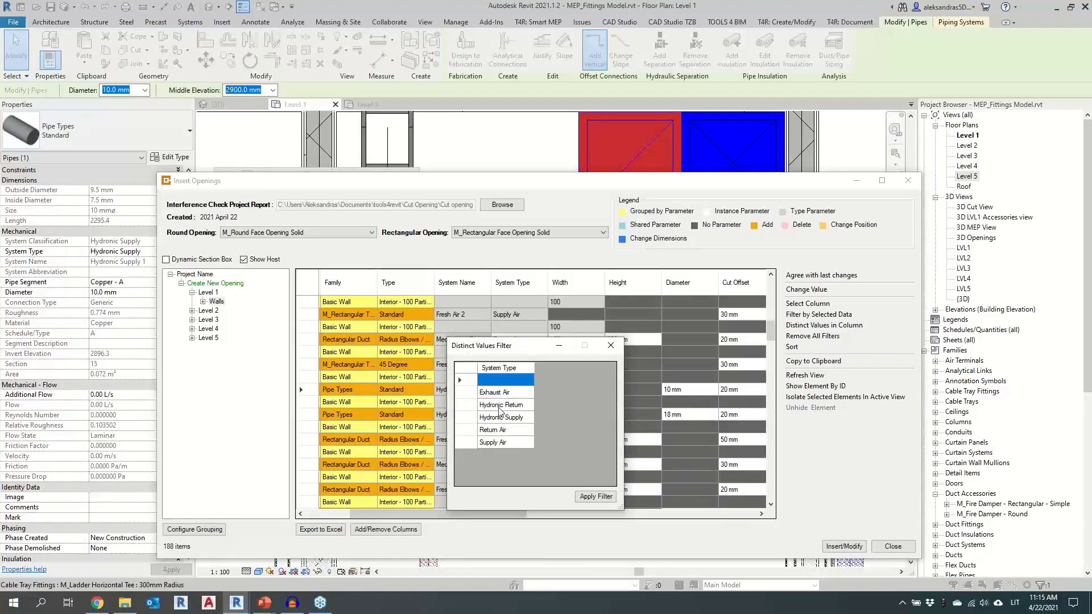
pyautogui.click(499, 409)
pyautogui.click(585, 498)
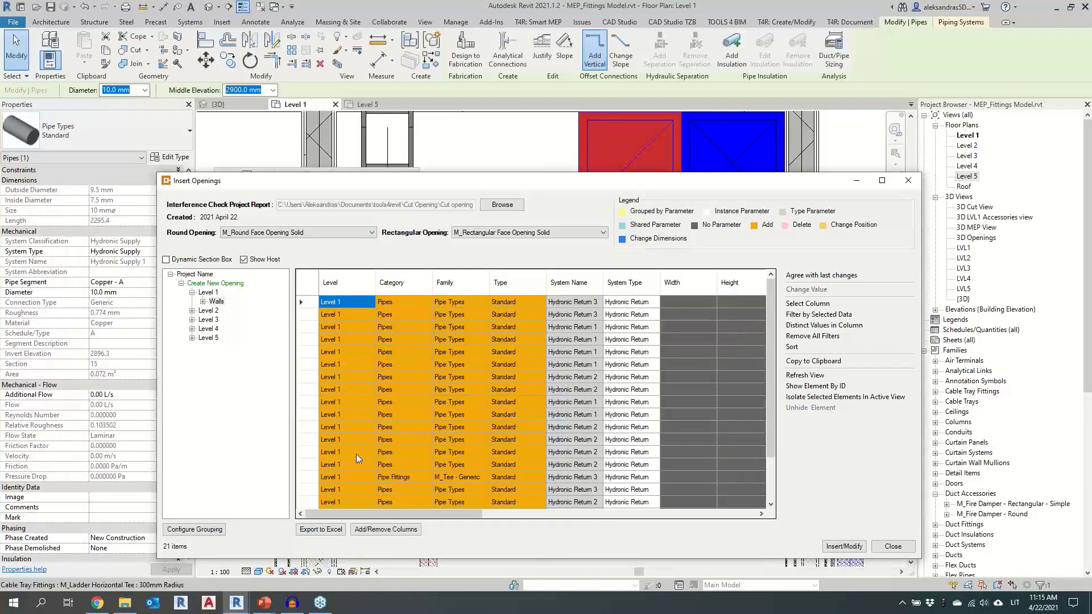
pyautogui.scroll(-2, 334, 416)
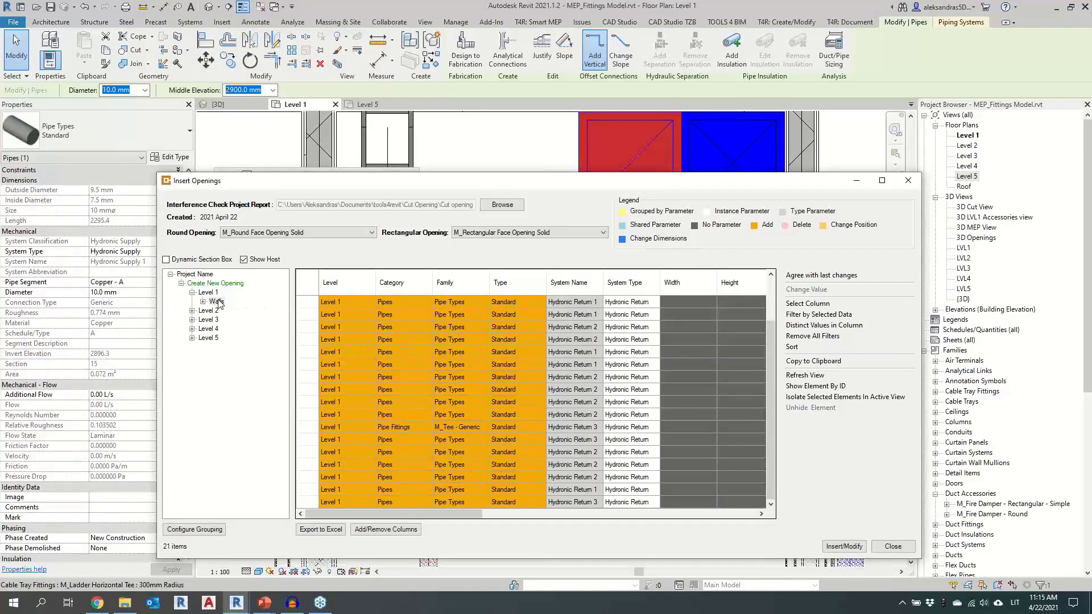
pyautogui.click(812, 338)
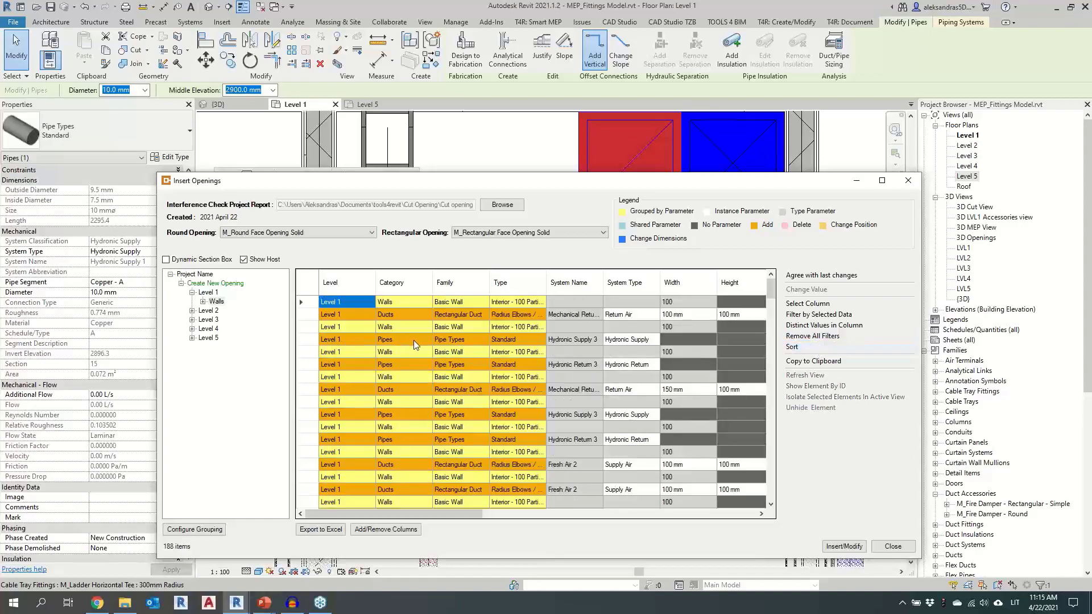
# Insert the new openings for the Level 1 walls and close the openings list
pyautogui.click(845, 547)
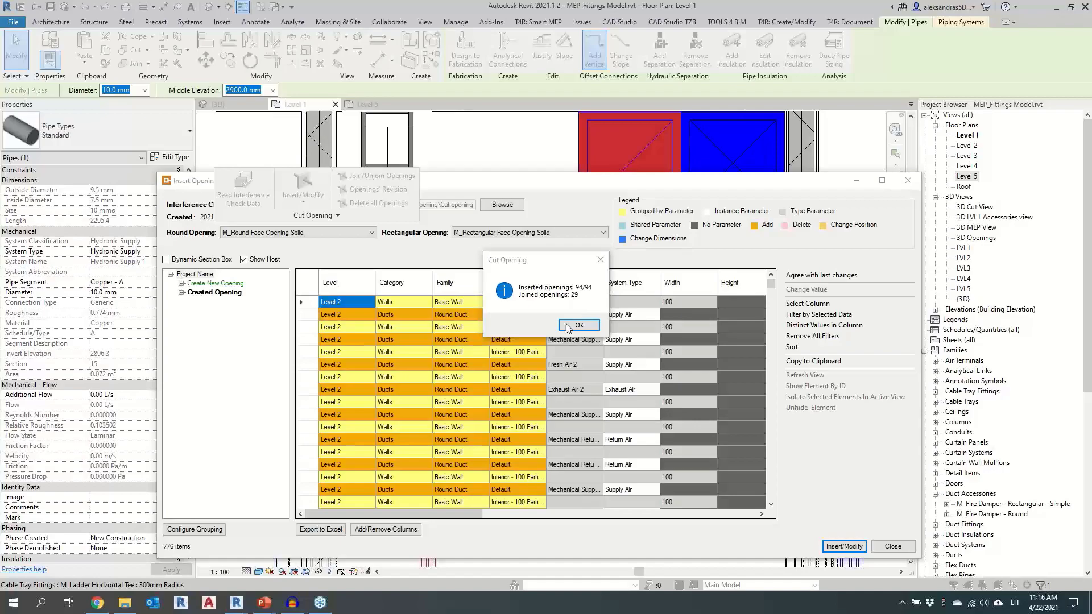
pyautogui.click(579, 326)
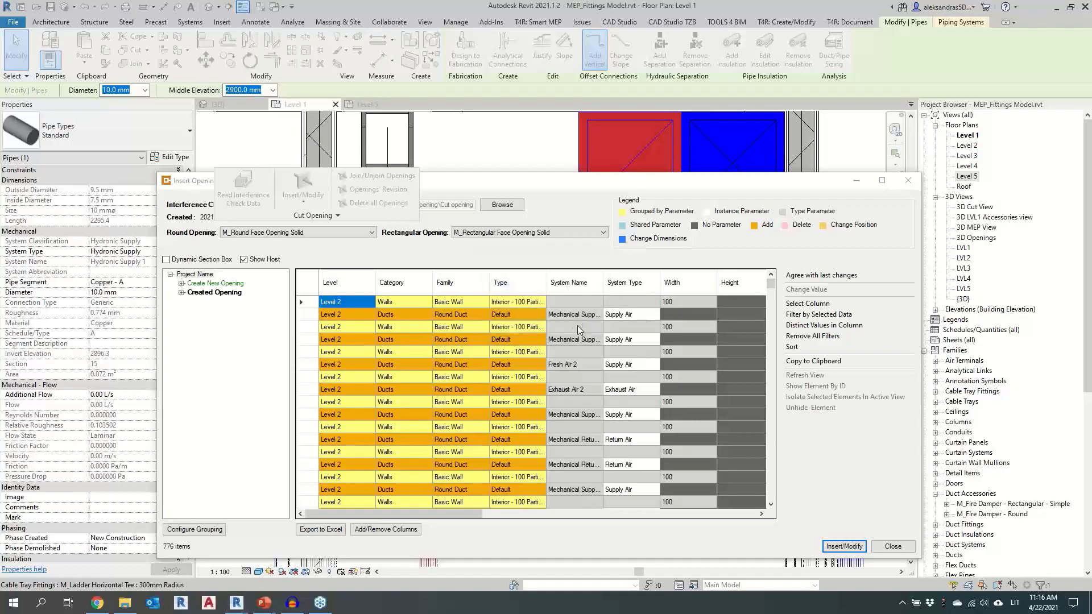
pyautogui.click(181, 284)
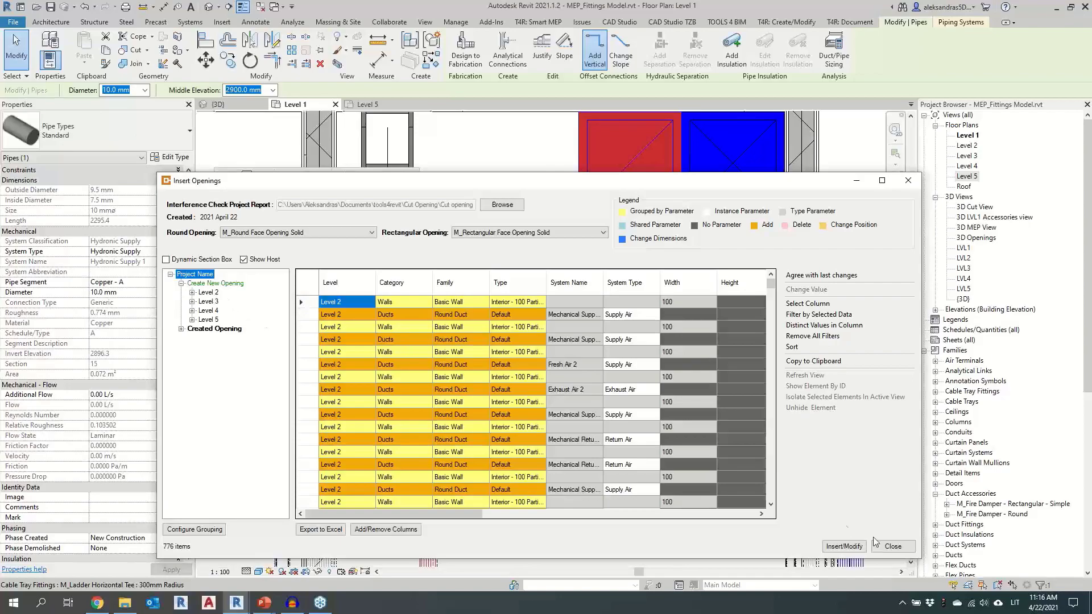
pyautogui.click(892, 547)
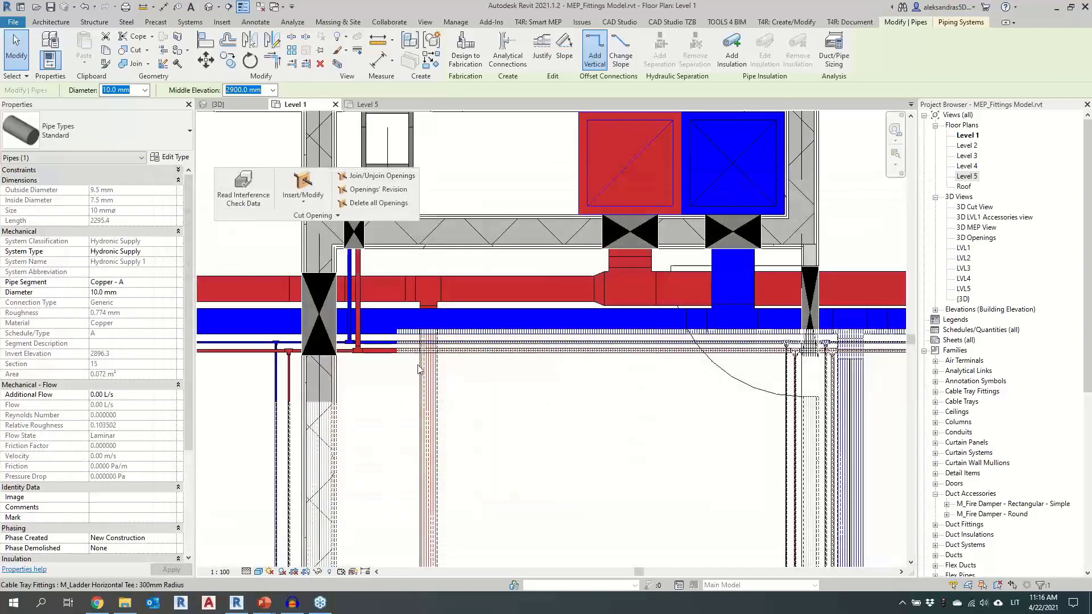
# Select the rectangular opening around the duct elbow in the Level 1 plan and examine its properties
pyautogui.scroll(-1, 541, 365)
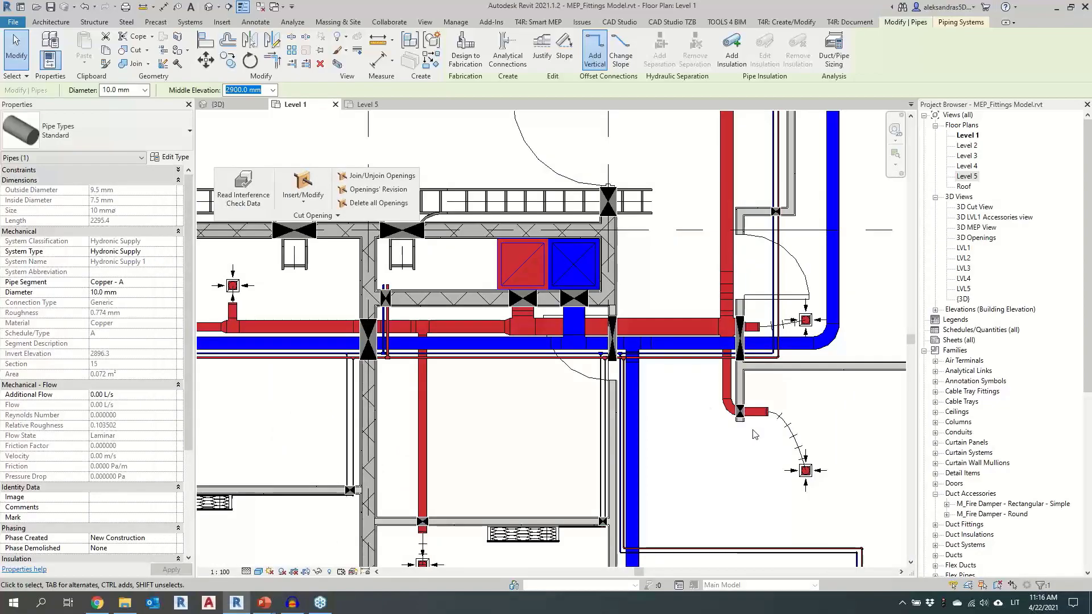
pyautogui.scroll(3, 757, 409)
pyautogui.scroll(4, 740, 404)
pyautogui.scroll(2, 612, 427)
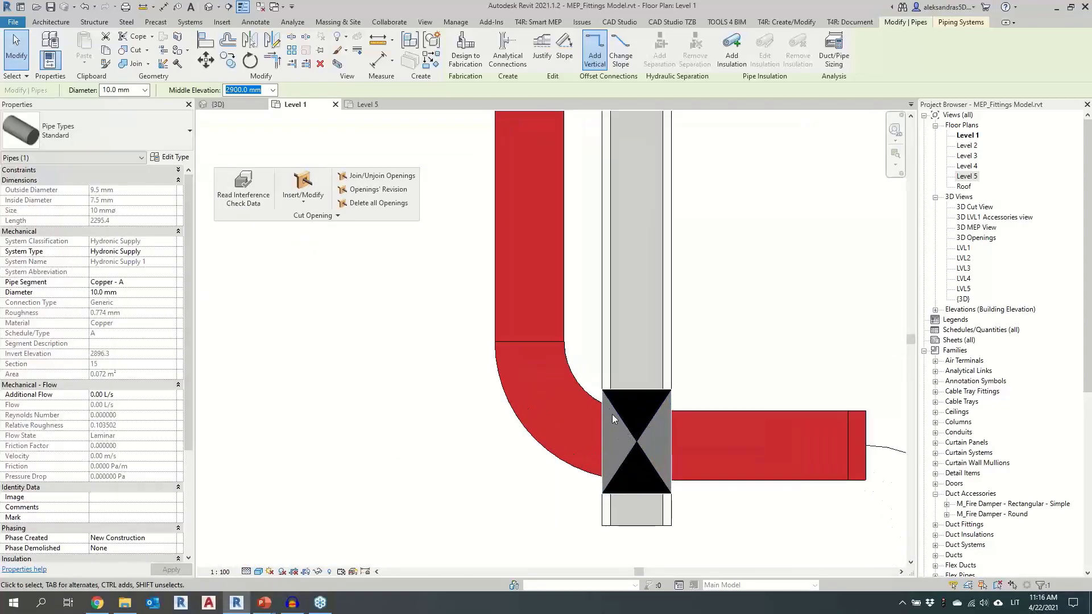
pyautogui.click(610, 411)
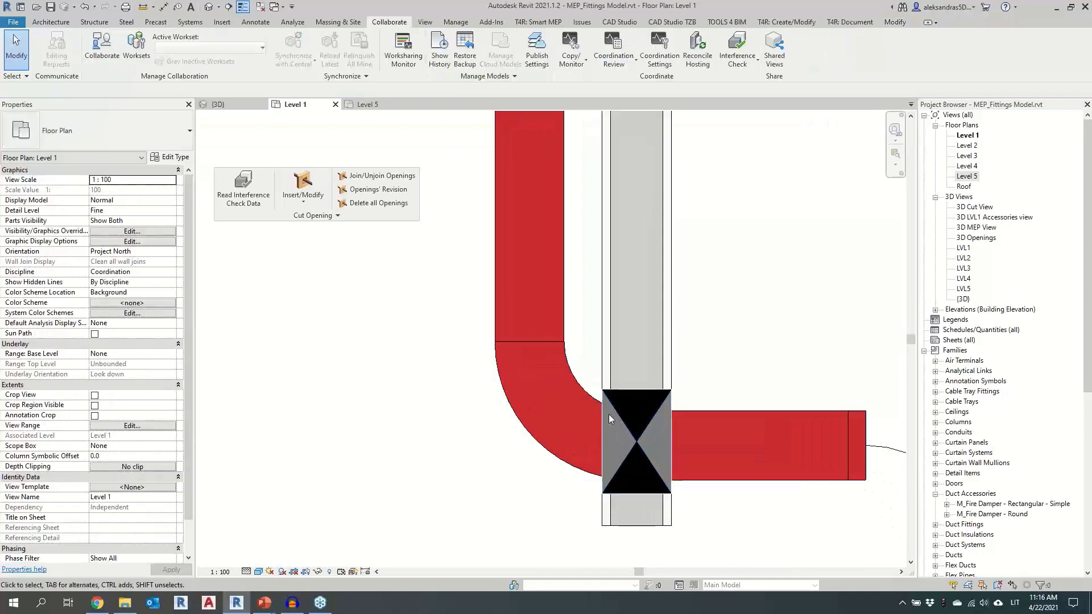
pyautogui.click(618, 414)
pyautogui.scroll(-5, 127, 407)
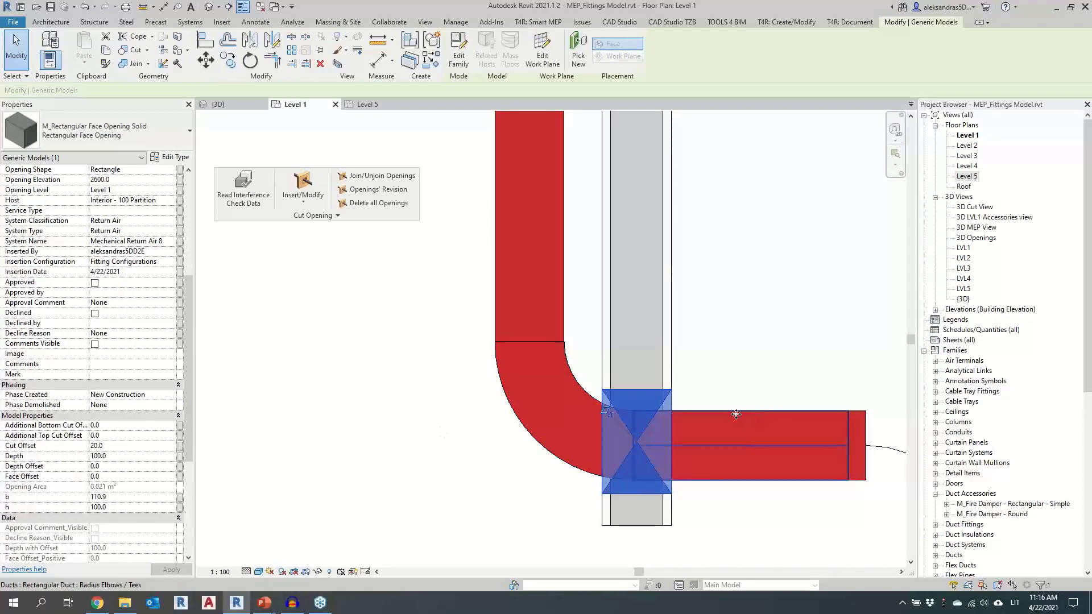
# Measure the offset from the duct elbow's inner edge to the opening's corner at the wall face, and select the elbow
pyautogui.click(378, 59)
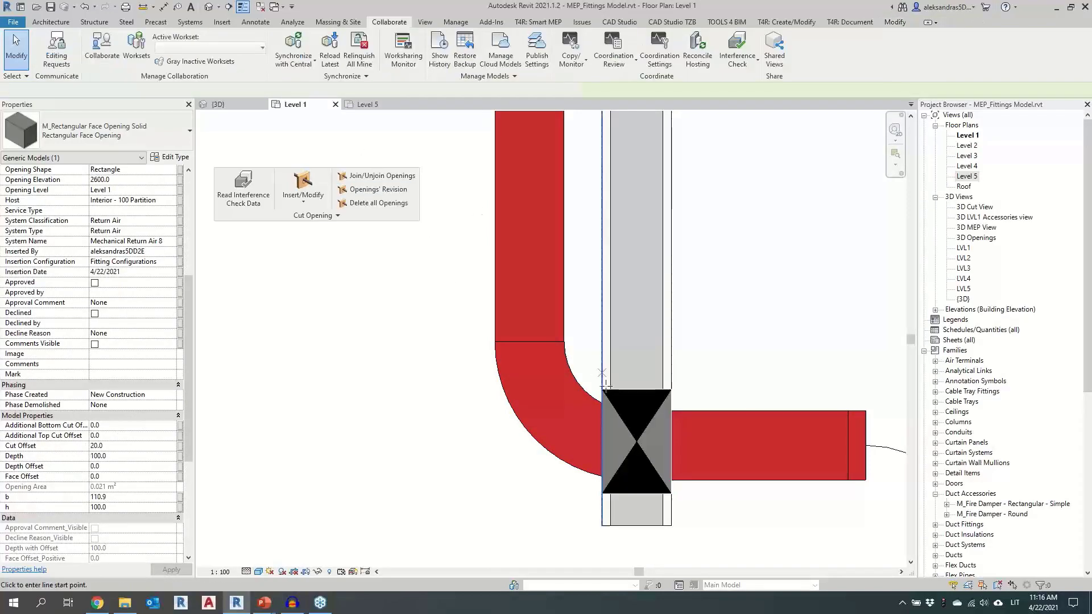
pyautogui.scroll(2, 606, 407)
pyautogui.click(593, 394)
pyautogui.scroll(1, 654, 364)
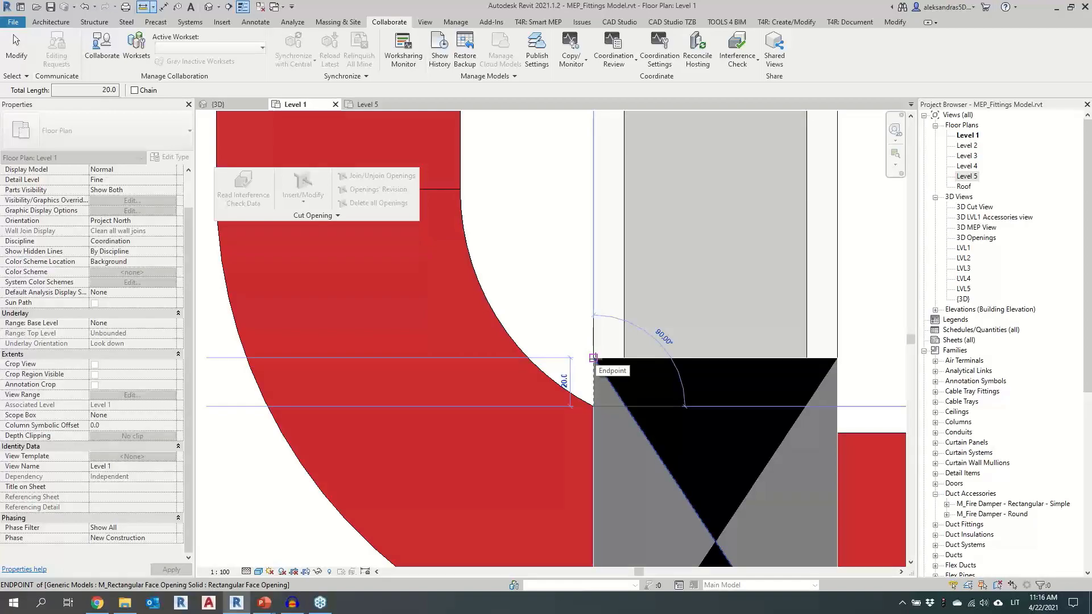
pyautogui.press('Escape')
pyautogui.press('Escape')
pyautogui.scroll(-1, 579, 412)
pyautogui.click(586, 420)
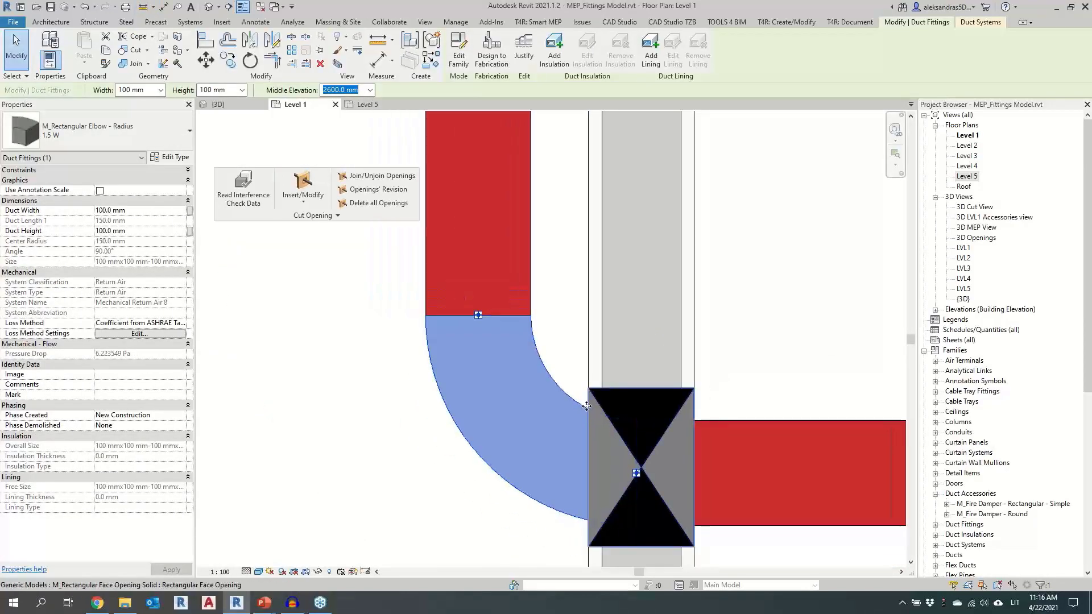
# Select the 45-degree rectangular transition in the wall by the air terminal and examine the opening it shares with the neighbouring duct
pyautogui.scroll(-3, 623, 419)
pyautogui.scroll(-3, 637, 427)
pyautogui.moveTo(463, 358); pyautogui.dragTo(460, 499, button='middle')
pyautogui.scroll(4, 677, 433)
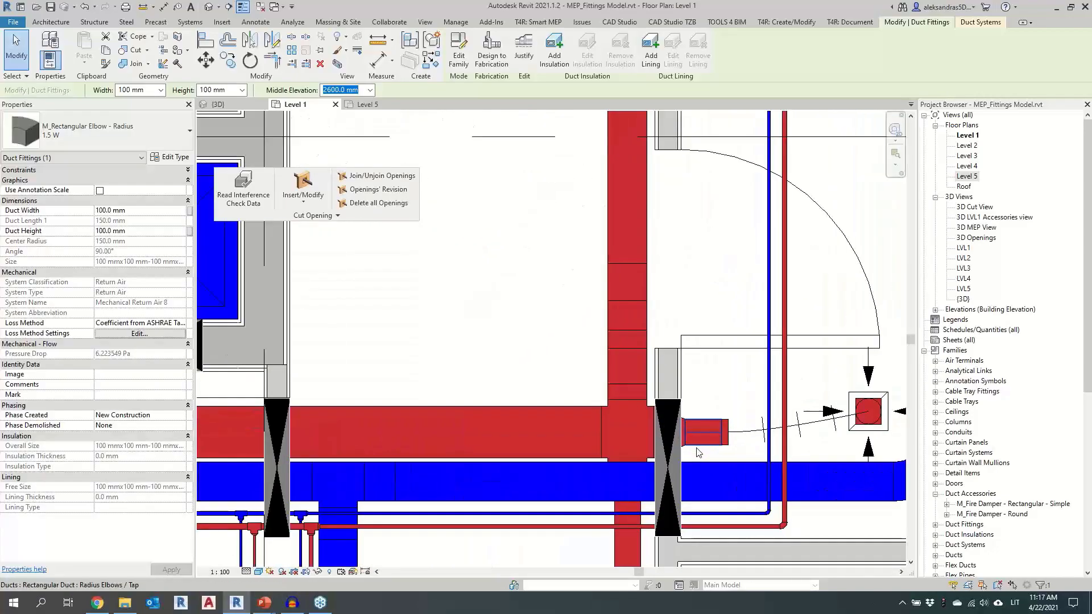
pyautogui.click(678, 431)
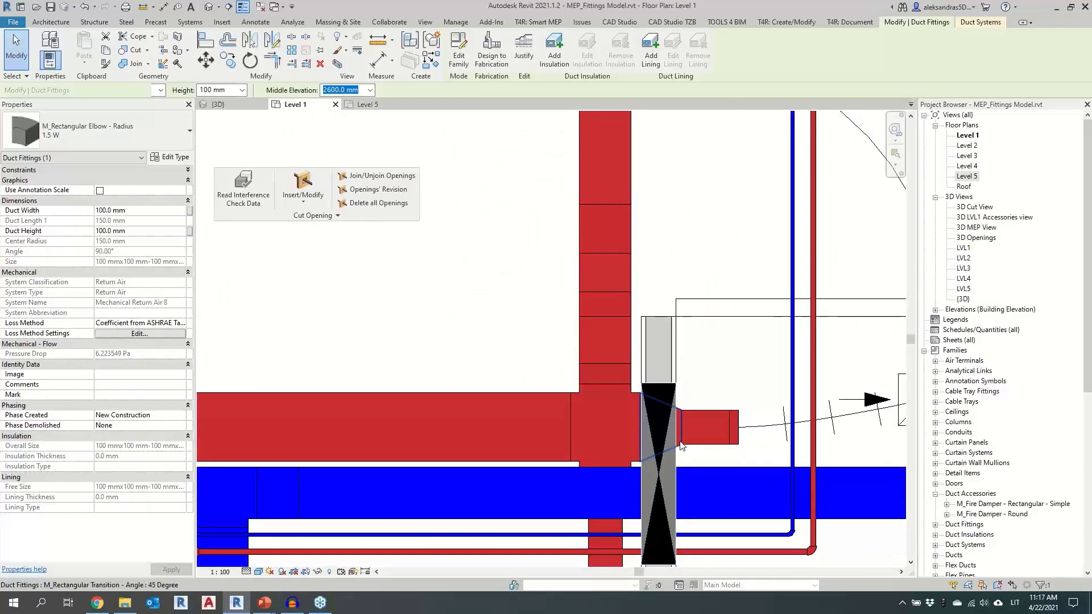
pyautogui.moveTo(687, 464); pyautogui.dragTo(660, 456, button='middle')
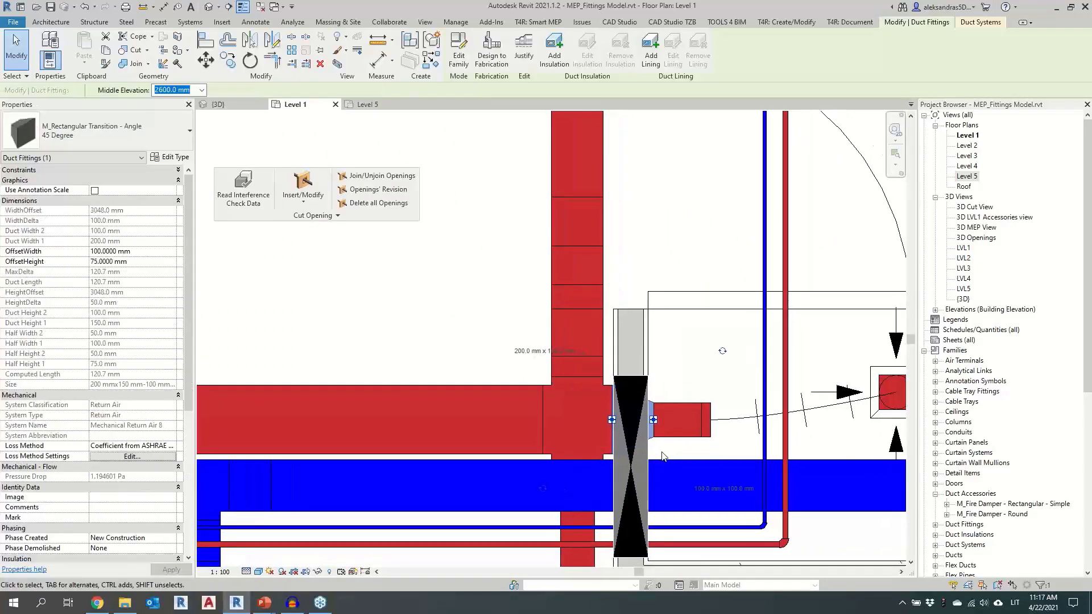
pyautogui.scroll(2, 663, 455)
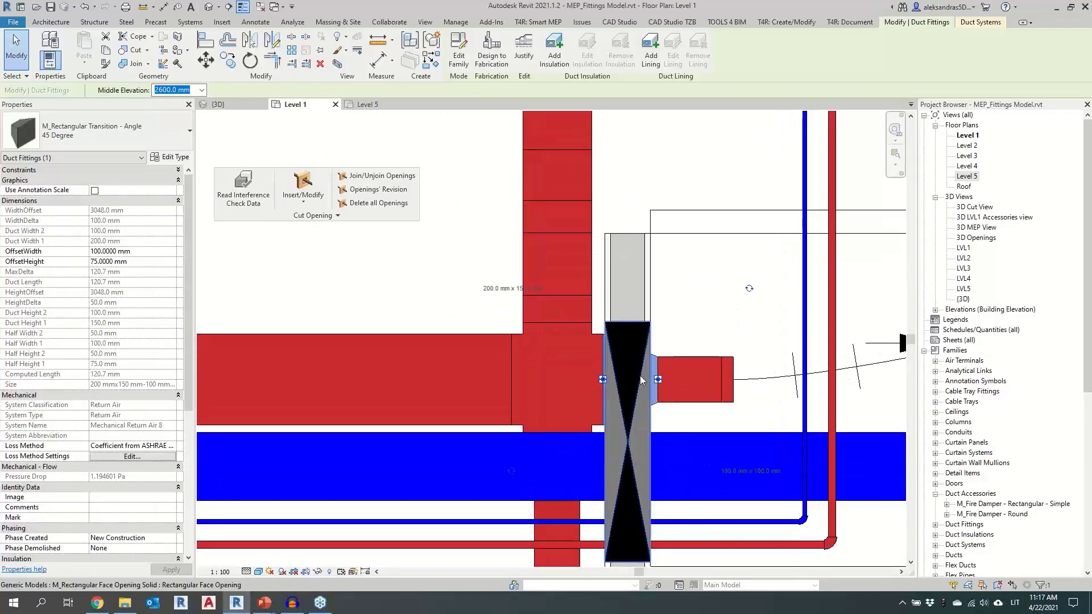
pyautogui.scroll(-2, 645, 465)
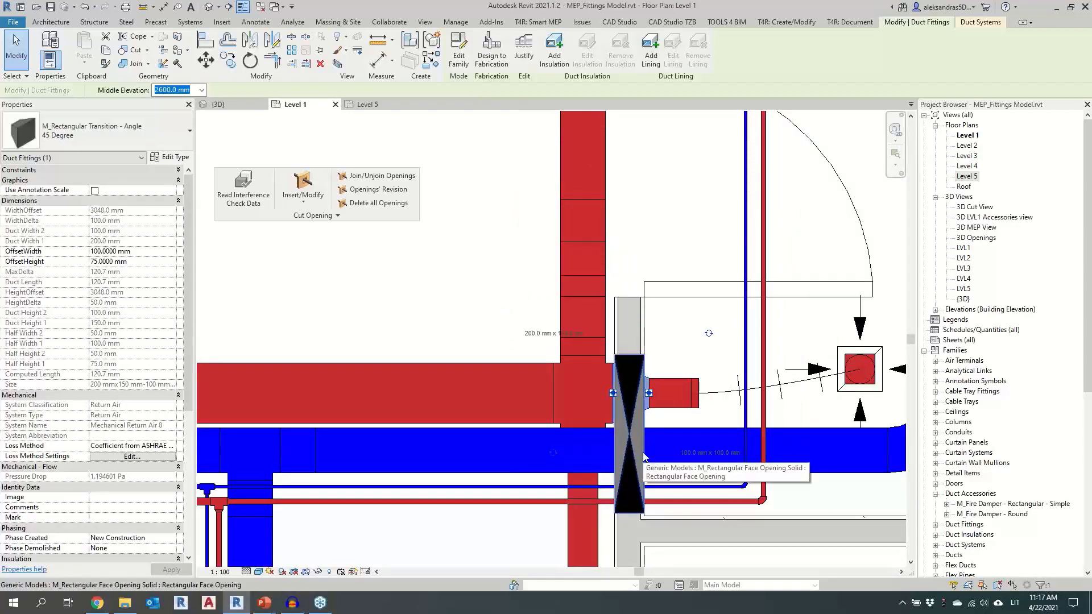
pyautogui.scroll(-2, 620, 418)
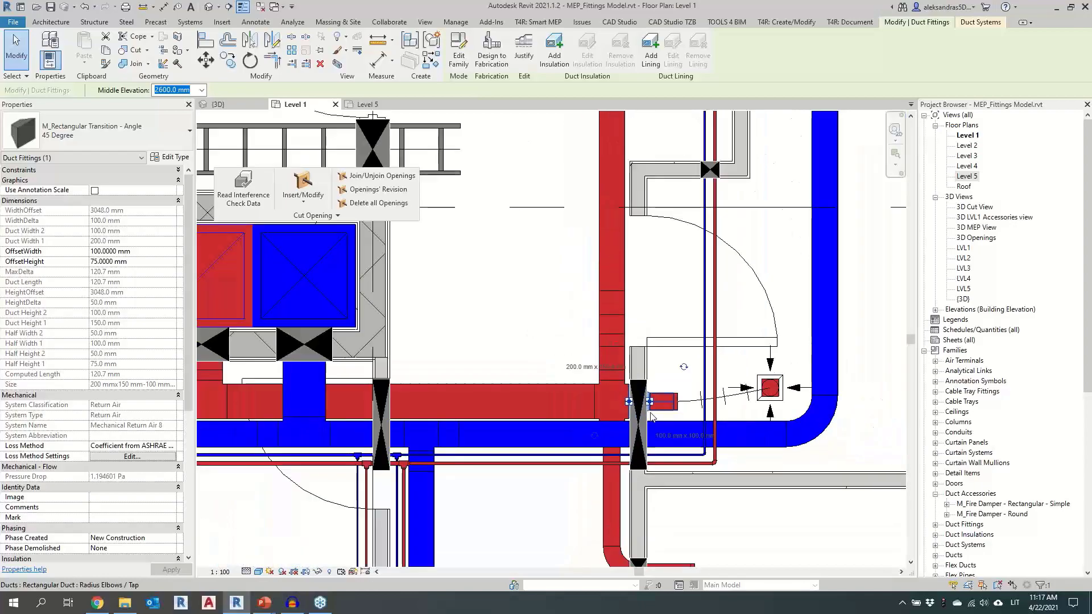
# Select the ladder horizontal tee crossing the wall near the shaft to examine its size against the inserted opening
pyautogui.scroll(-2, 619, 416)
pyautogui.moveTo(448, 356); pyautogui.dragTo(621, 371, button='middle')
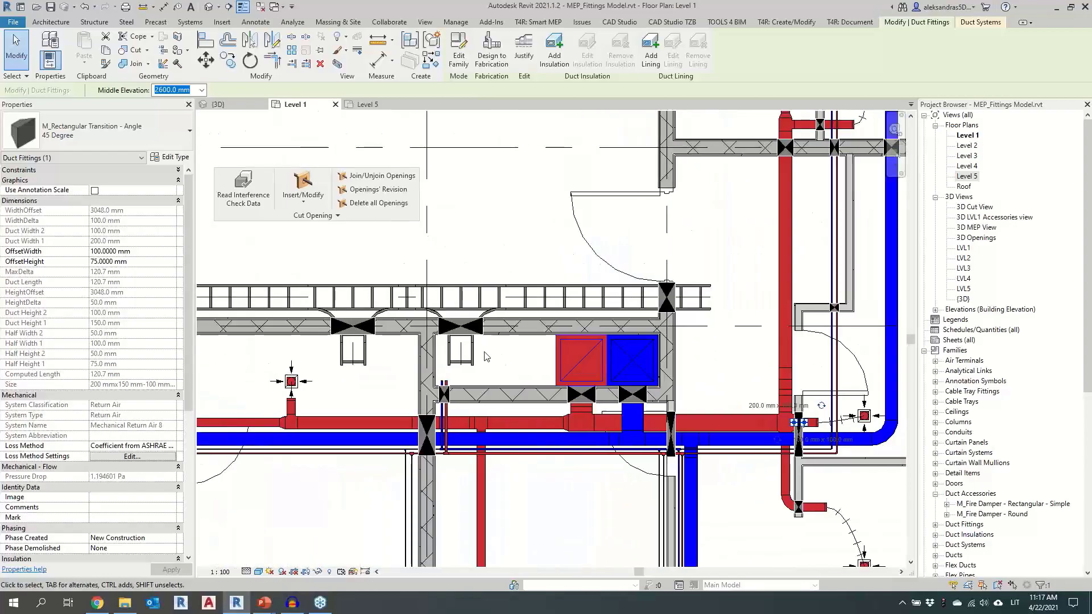
pyautogui.scroll(2, 421, 349)
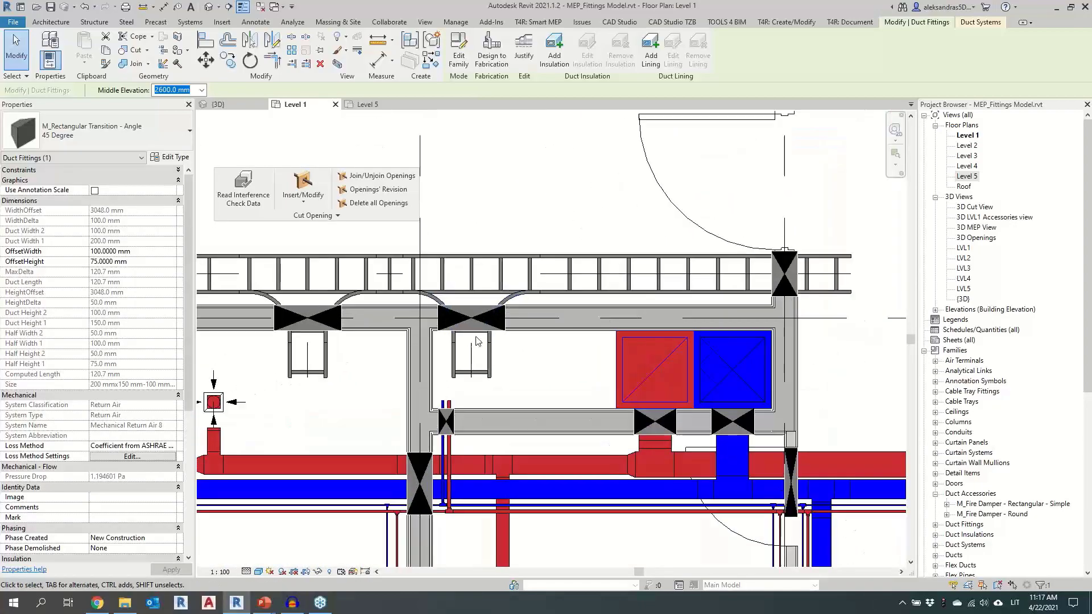
pyautogui.click(483, 343)
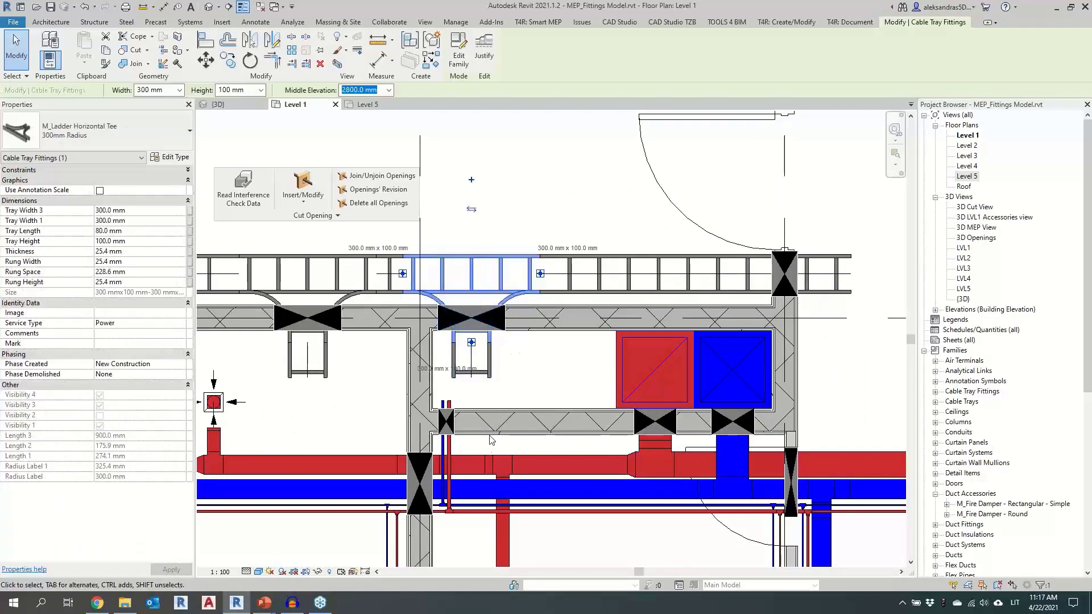
pyautogui.moveTo(525, 402); pyautogui.dragTo(636, 373, button='middle')
pyautogui.scroll(-1, 580, 289)
# Measure the offset from the cable tray tee's curved rail to the opening's corner along the wall face
pyautogui.scroll(3, 582, 291)
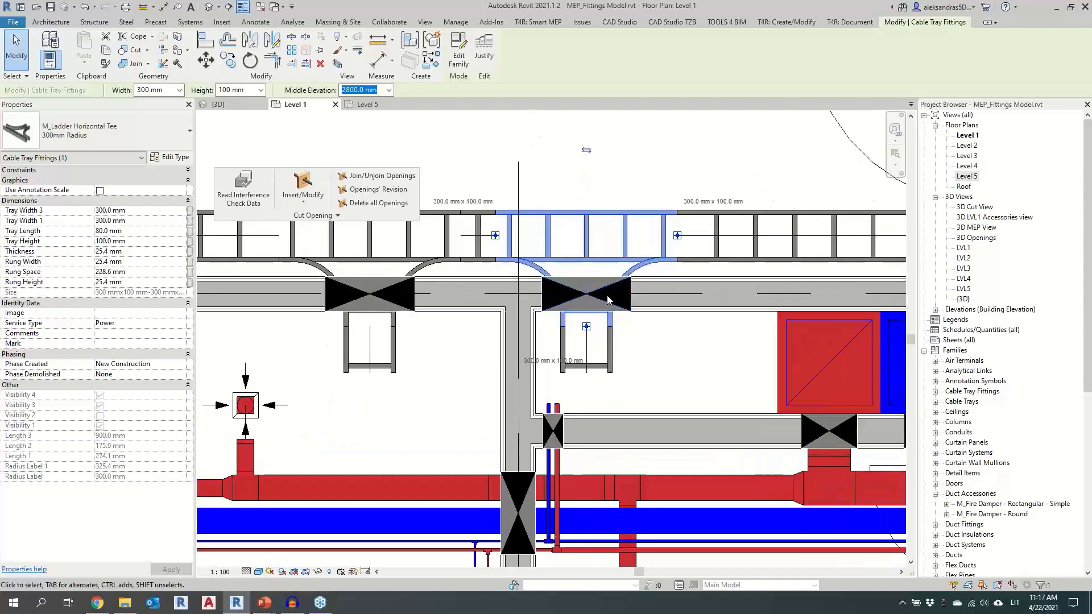
pyautogui.scroll(5, 629, 302)
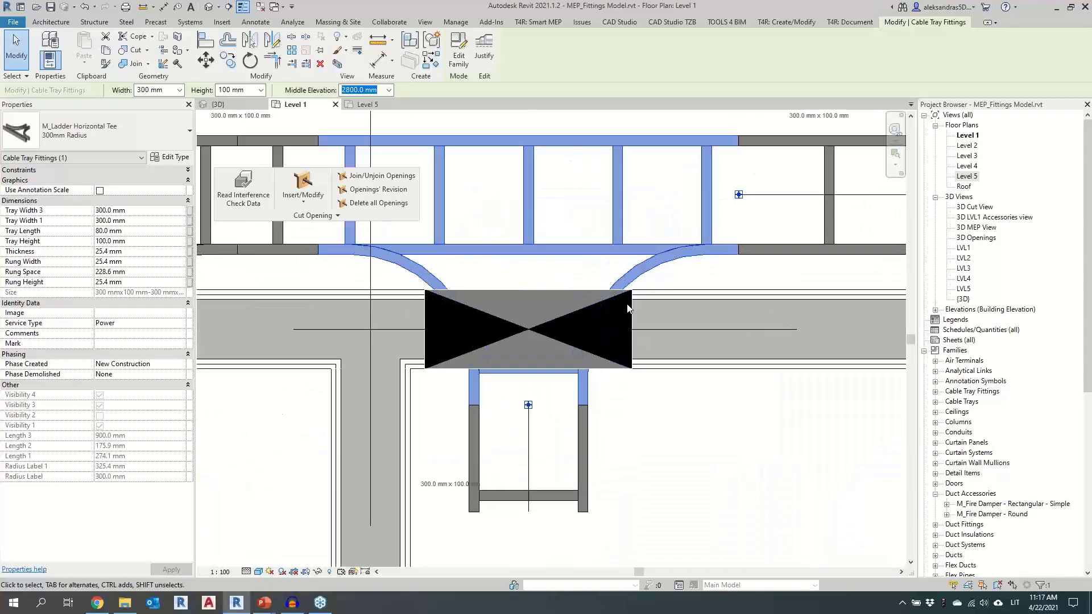
pyautogui.scroll(2, 632, 294)
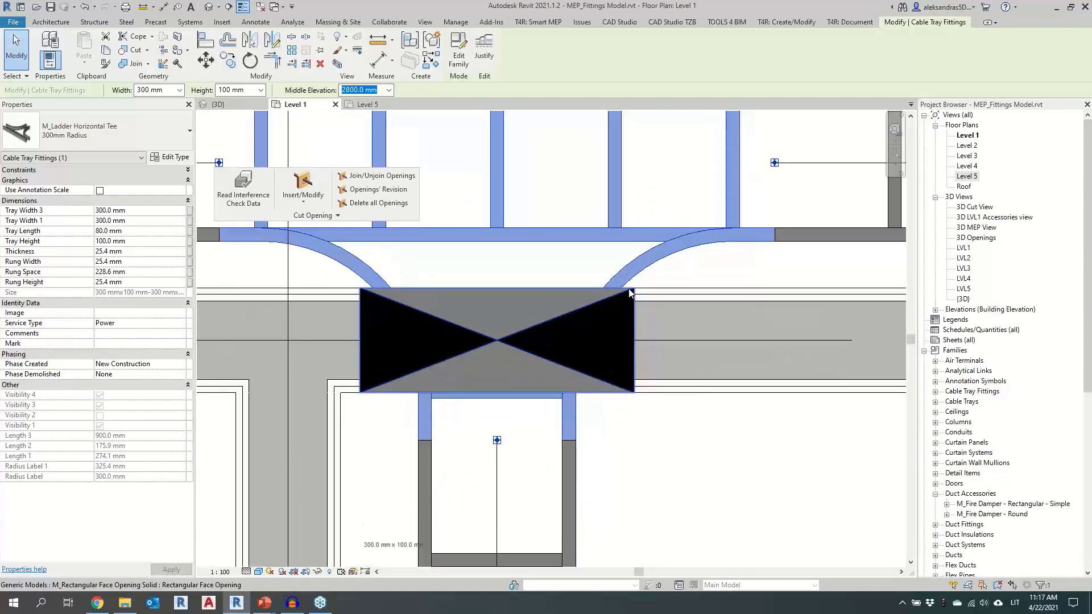
pyautogui.click(371, 42)
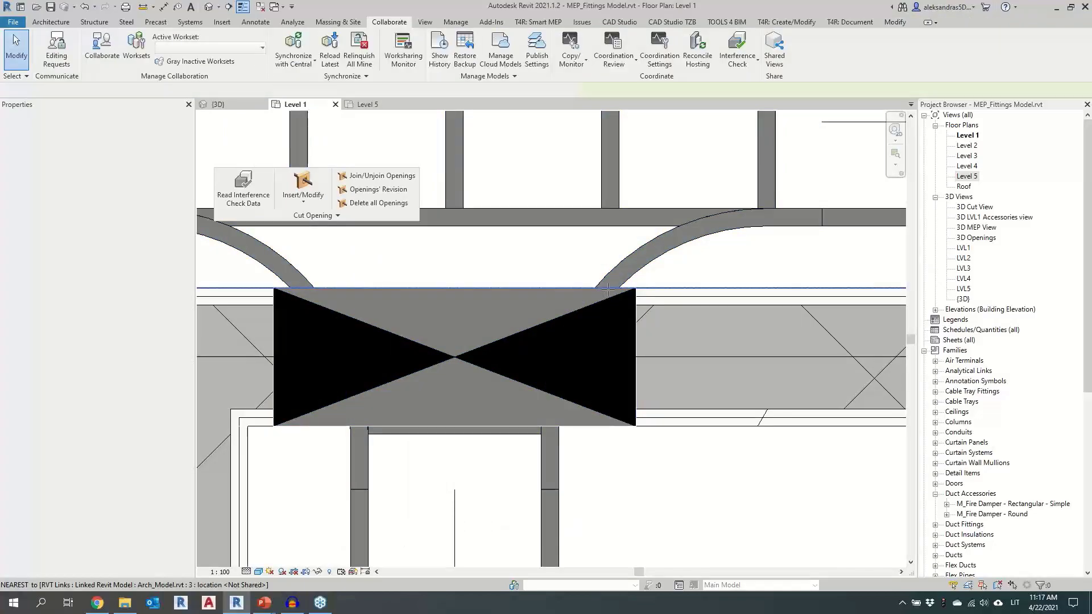
pyautogui.scroll(2, 637, 289)
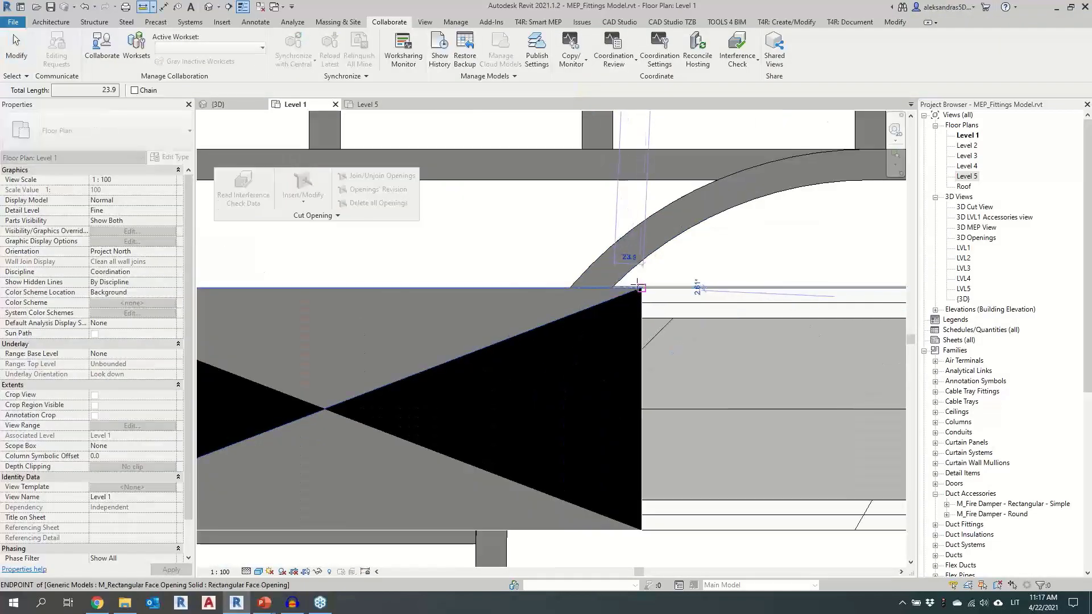
pyautogui.scroll(3, 643, 289)
pyautogui.scroll(2, 643, 287)
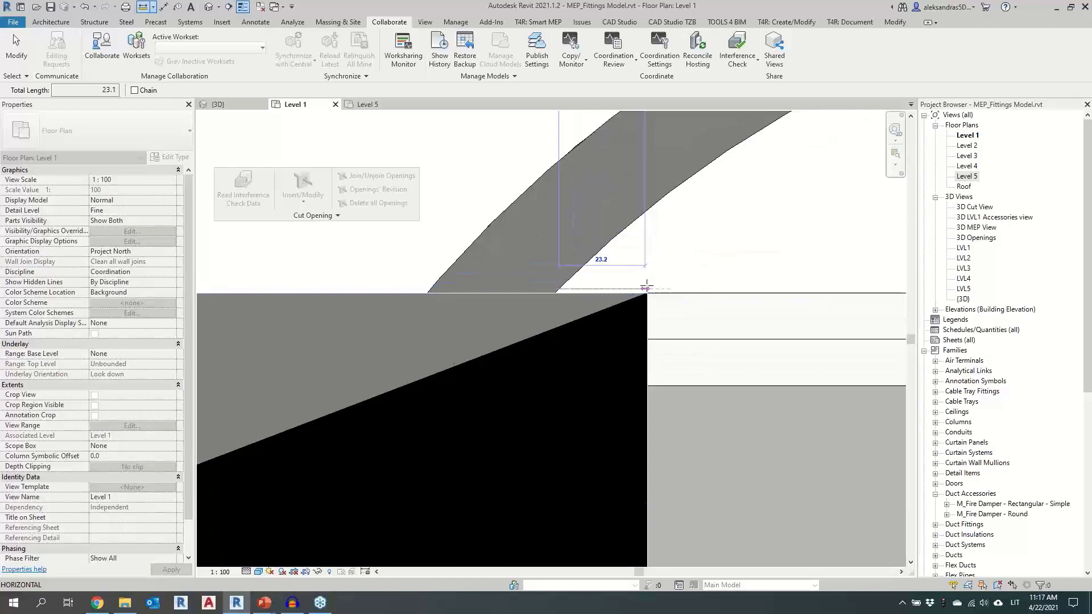
pyautogui.press('Escape')
pyautogui.press('Escape')
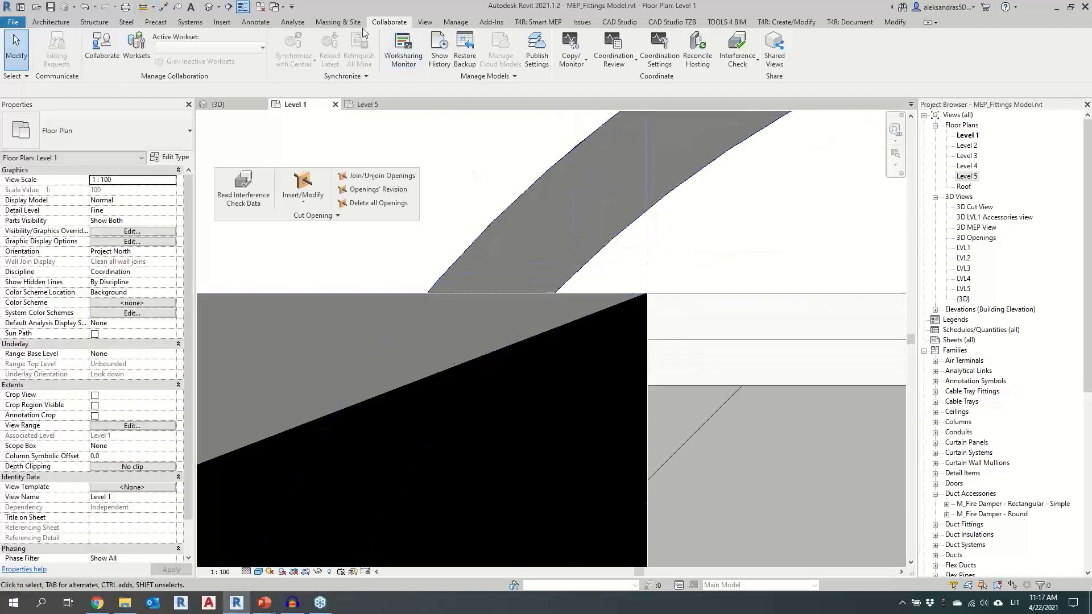
# Measure from the opening's corner to the outer edge of the ladder tee's opposite curved rail along the wall face
pyautogui.click(143, 6)
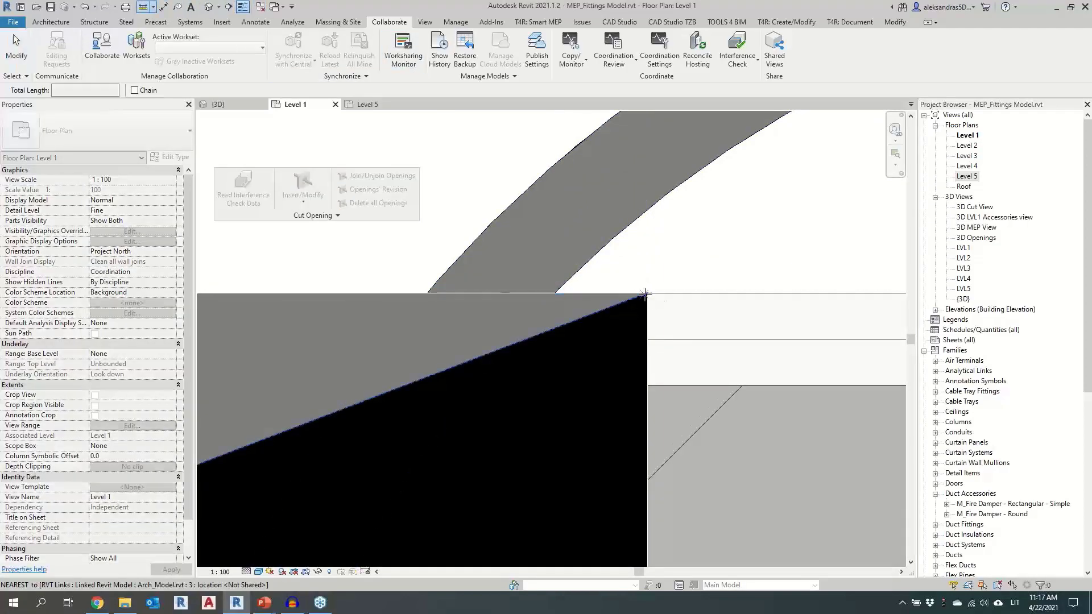
pyautogui.click(647, 294)
pyautogui.scroll(1, 558, 292)
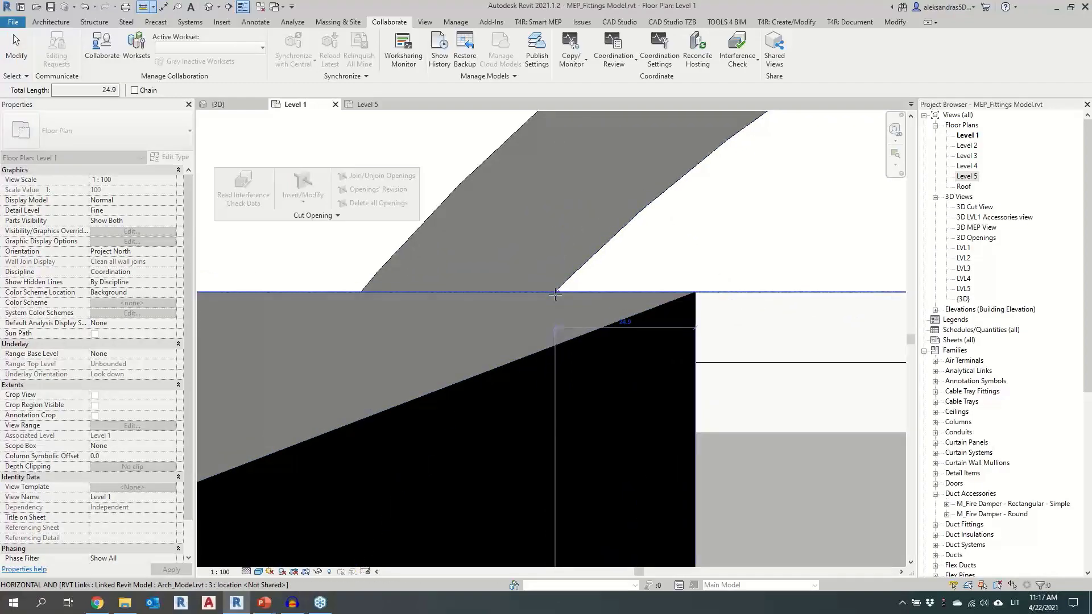
pyautogui.click(558, 293)
pyautogui.press('Escape')
pyautogui.press('Escape')
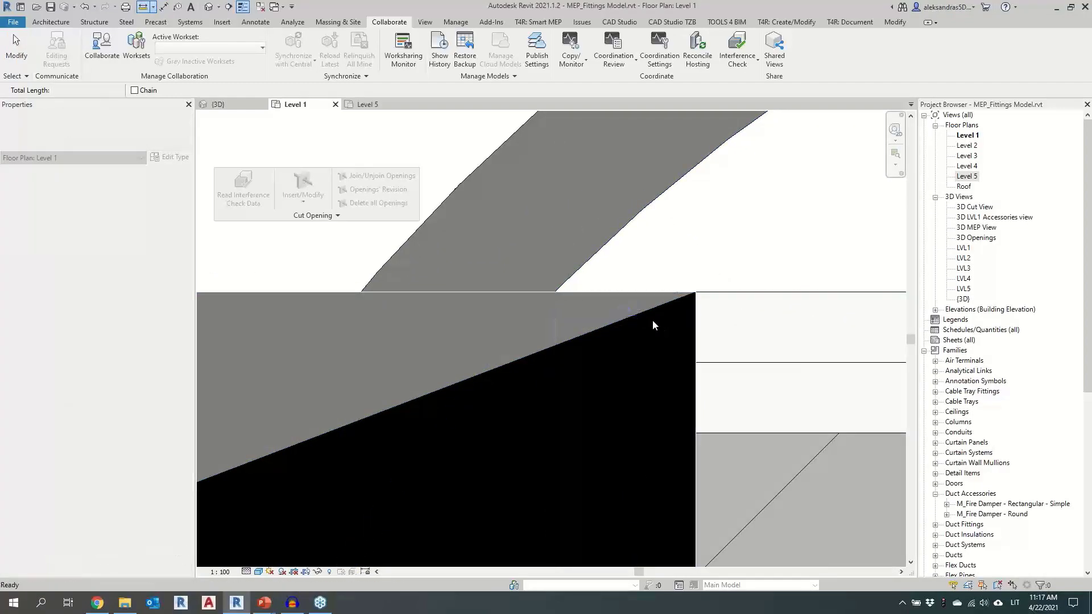
# Select the wall crossing where the red and blue ducts and pipes share one opening, and isolate it in 3D with a selection box
pyautogui.scroll(-6, 643, 322)
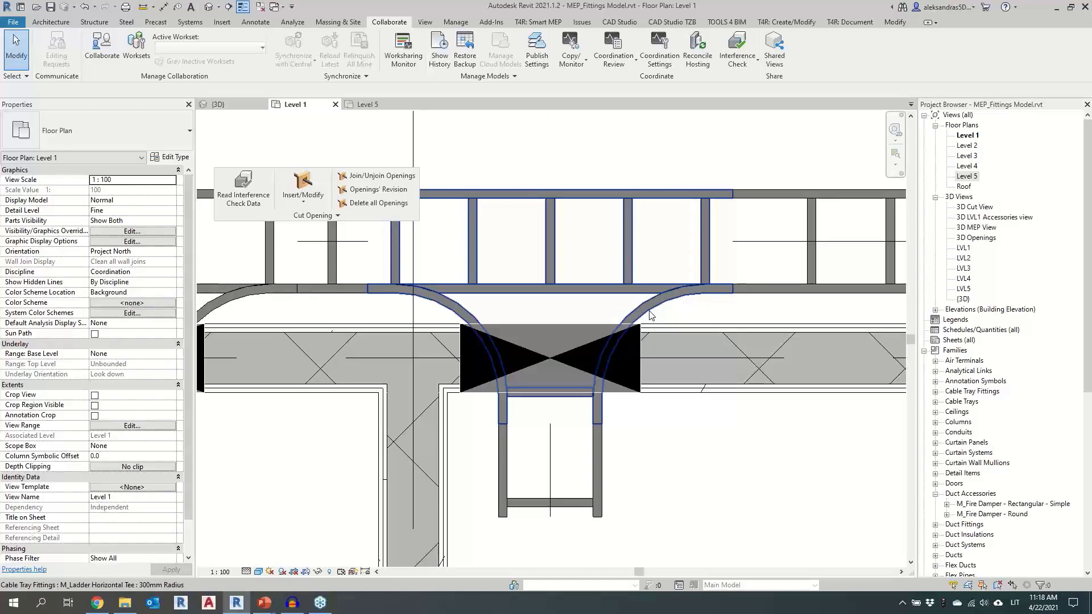
pyautogui.scroll(-4, 647, 343)
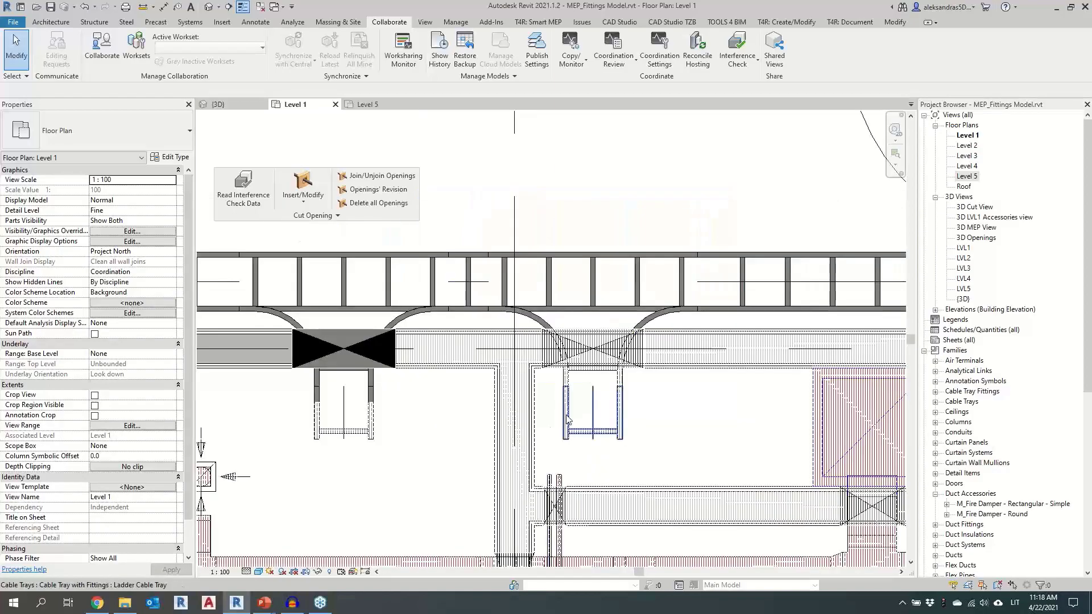
pyautogui.moveTo(637, 415); pyautogui.dragTo(662, 329, button='middle')
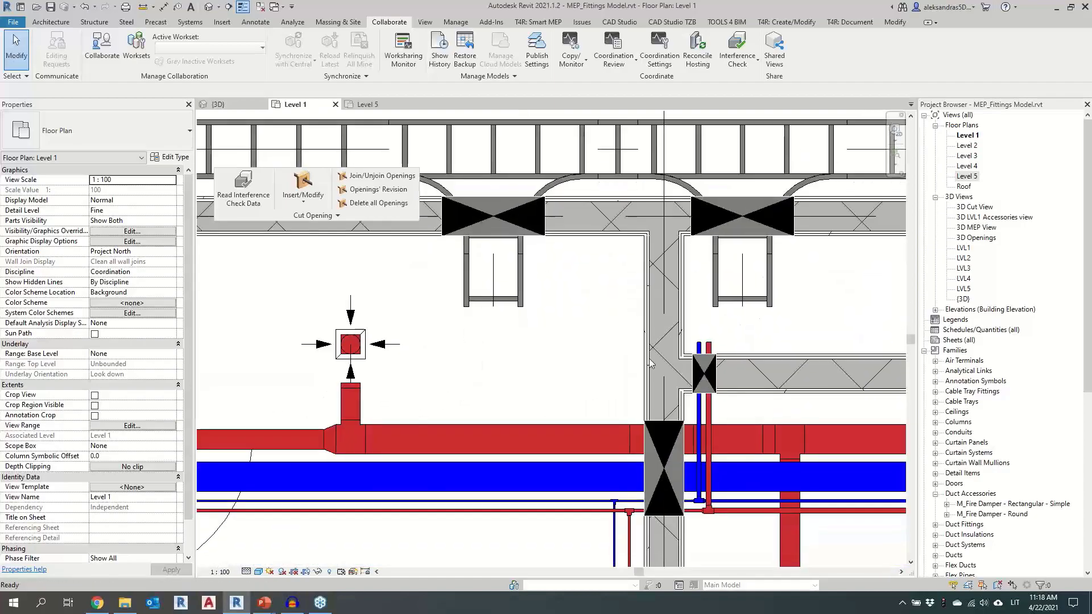
pyautogui.scroll(2, 649, 442)
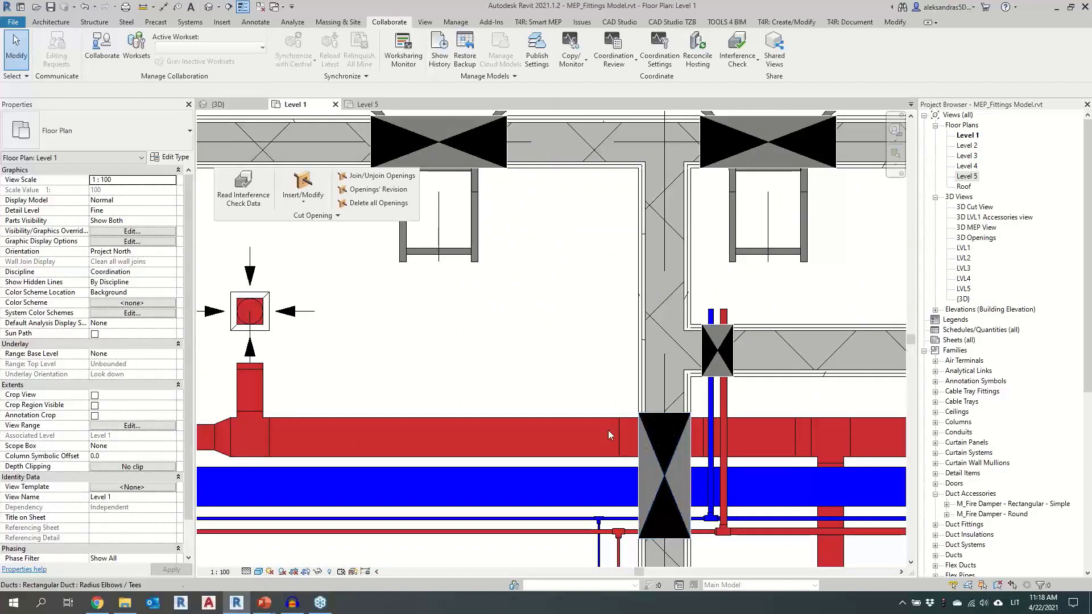
pyautogui.scroll(1, 658, 455)
pyautogui.scroll(1, 664, 460)
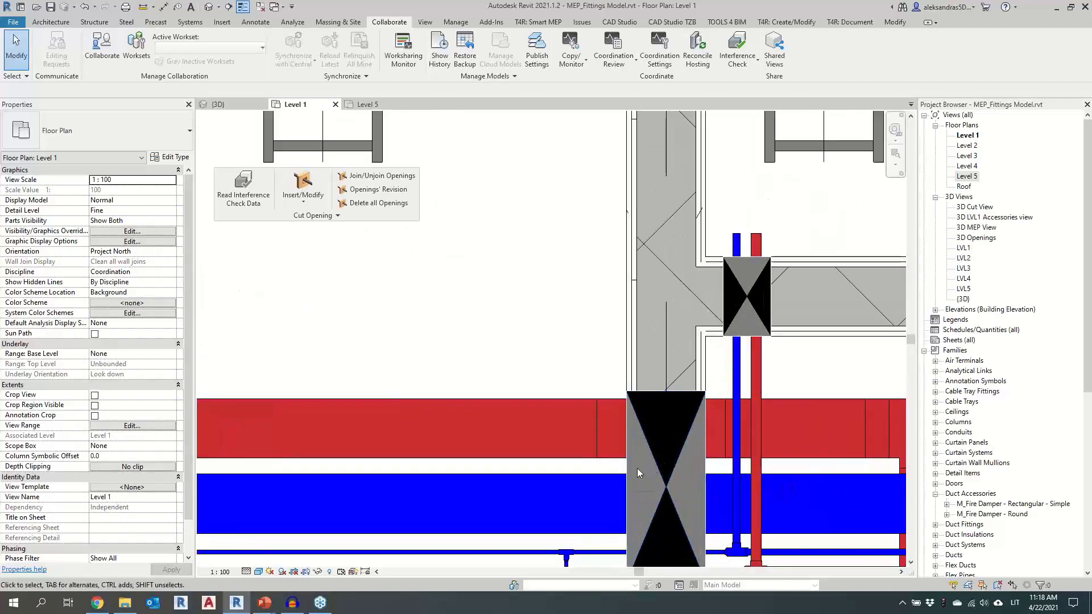
pyautogui.scroll(-1, 424, 216)
pyautogui.moveTo(544, 317); pyautogui.dragTo(687, 527)
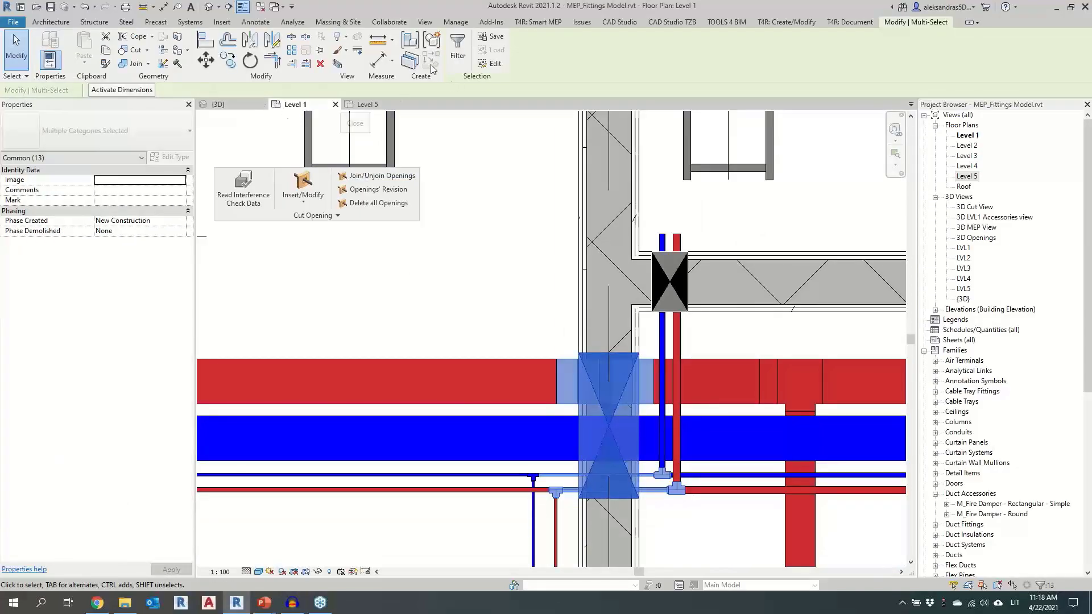
pyautogui.click(337, 64)
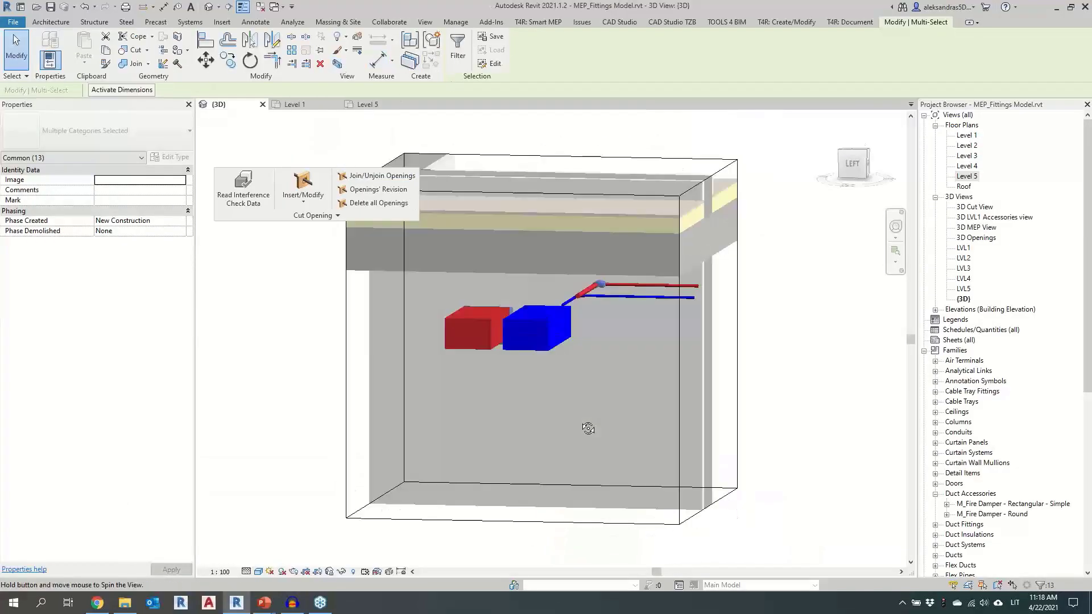
# Select the rectangular face opening shared by the ducts and pipes in 3D and examine how it surrounds them
pyautogui.keyDown('shift'); pyautogui.moveTo(573, 409); pyautogui.dragTo(527, 391, button='middle'); pyautogui.keyUp('shift')
pyautogui.click(504, 404)
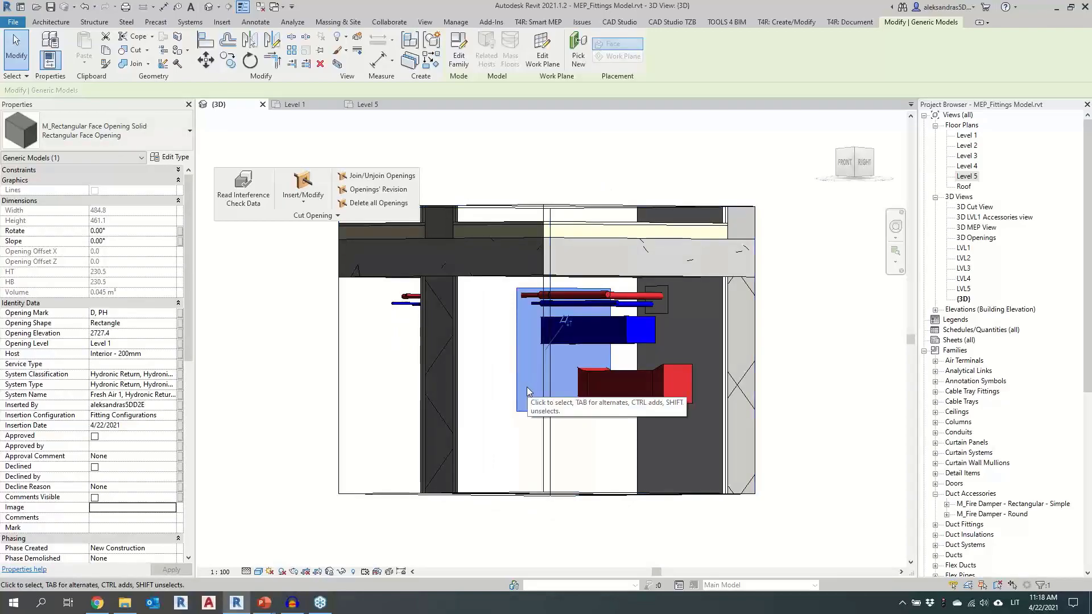
pyautogui.keyDown('shift'); pyautogui.moveTo(596, 374); pyautogui.dragTo(564, 365, button='middle'); pyautogui.keyUp('shift')
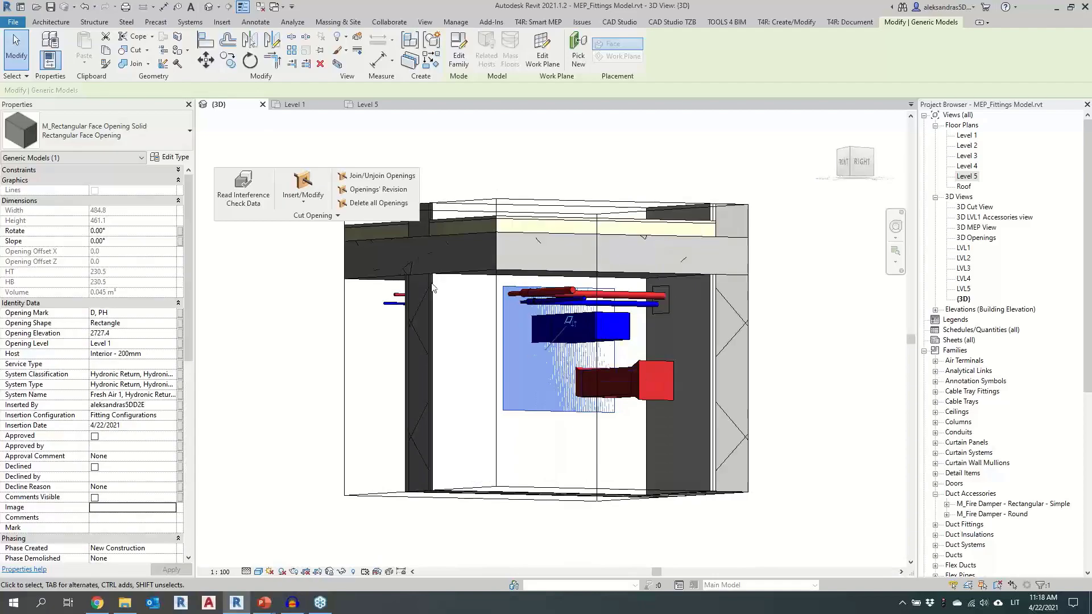
# Unjoin the shared opening into separate duct and pipe openings, and select the one around the red duct elbow
pyautogui.click(374, 177)
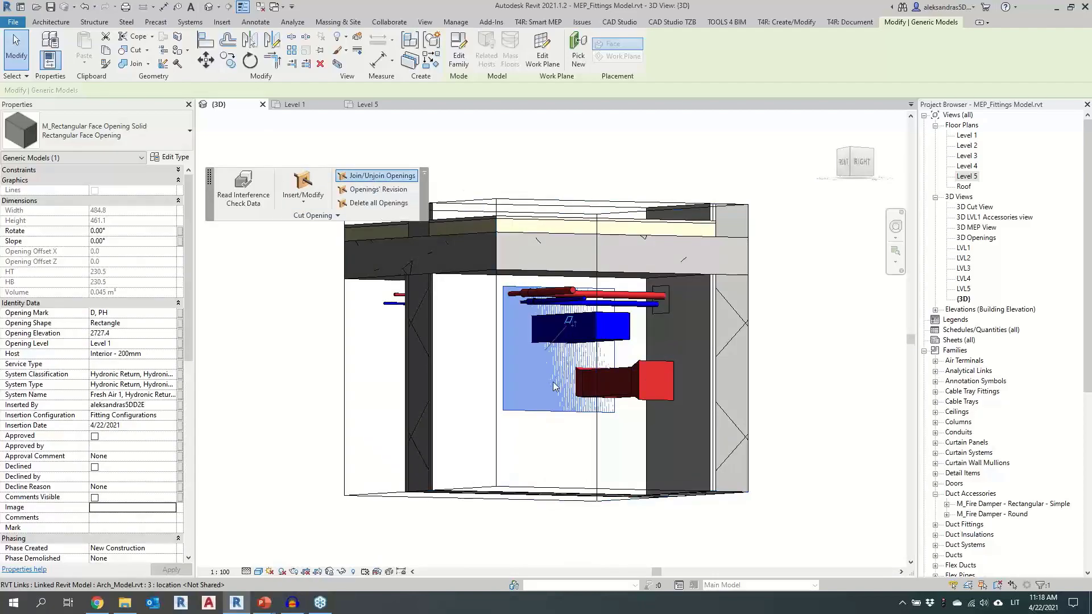
pyautogui.keyDown('shift'); pyautogui.moveTo(556, 387); pyautogui.dragTo(510, 359, button='middle'); pyautogui.keyUp('shift')
pyautogui.scroll(3, 503, 301)
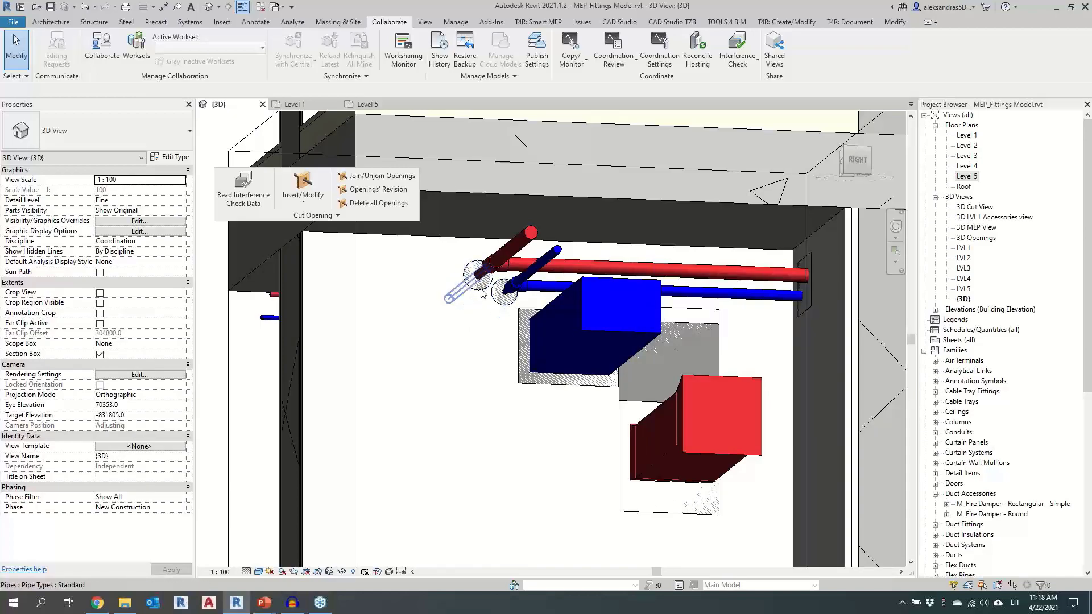
pyautogui.keyDown('shift'); pyautogui.moveTo(609, 426); pyautogui.dragTo(659, 435, button='middle'); pyautogui.keyUp('shift')
pyautogui.click(613, 467)
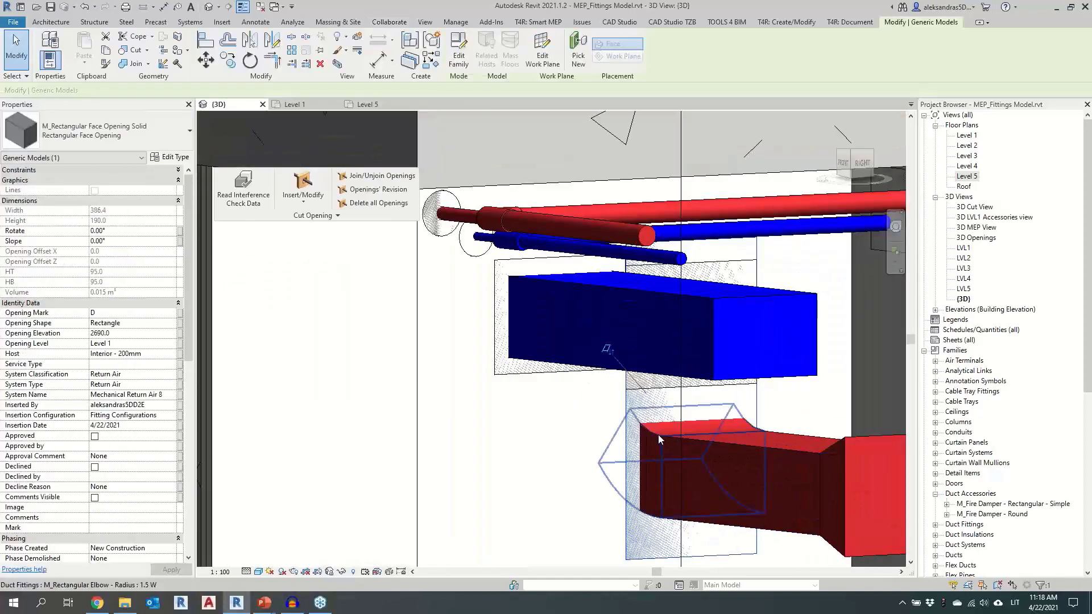
# Undo the unjoining of the shared duct and pipe opening
pyautogui.scroll(-3, 664, 455)
pyautogui.keyDown('shift'); pyautogui.moveTo(772, 445); pyautogui.dragTo(728, 416, button='middle'); pyautogui.keyUp('shift')
pyautogui.scroll(-2, 701, 400)
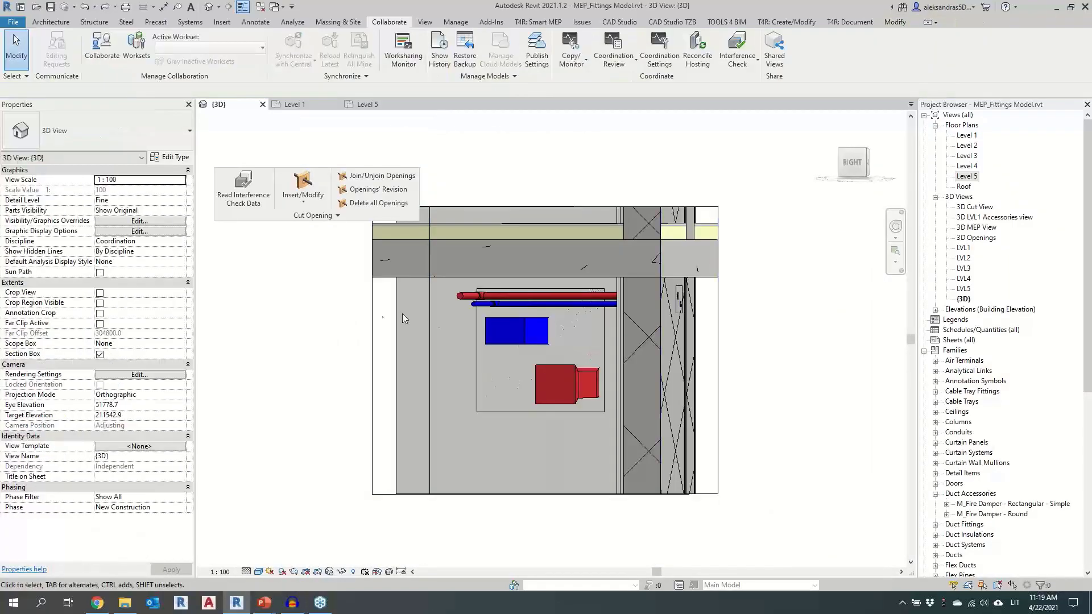
# Return to the Level 1 plan near the red duct elbow and check the created openings in Openings' Revision
pyautogui.click(301, 110)
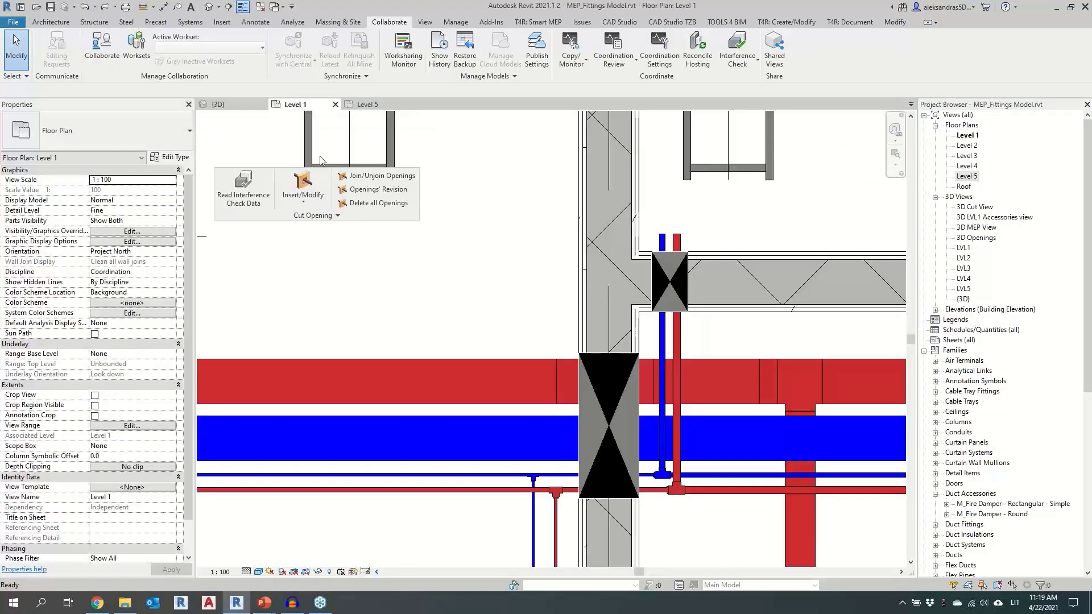
pyautogui.scroll(-3, 493, 334)
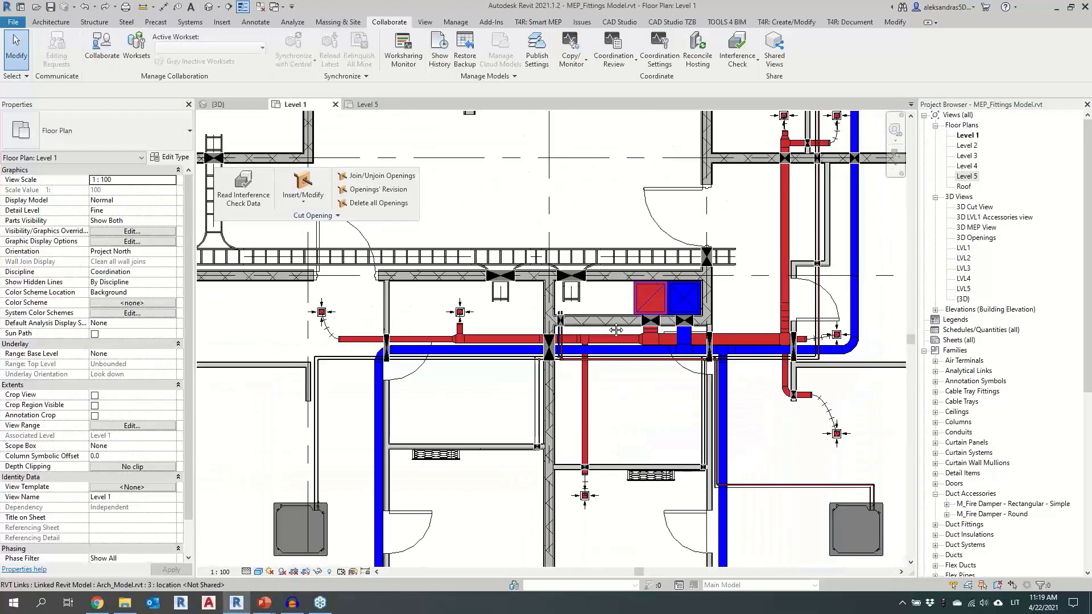
pyautogui.moveTo(610, 326); pyautogui.dragTo(541, 399, button='middle')
pyautogui.scroll(1, 721, 447)
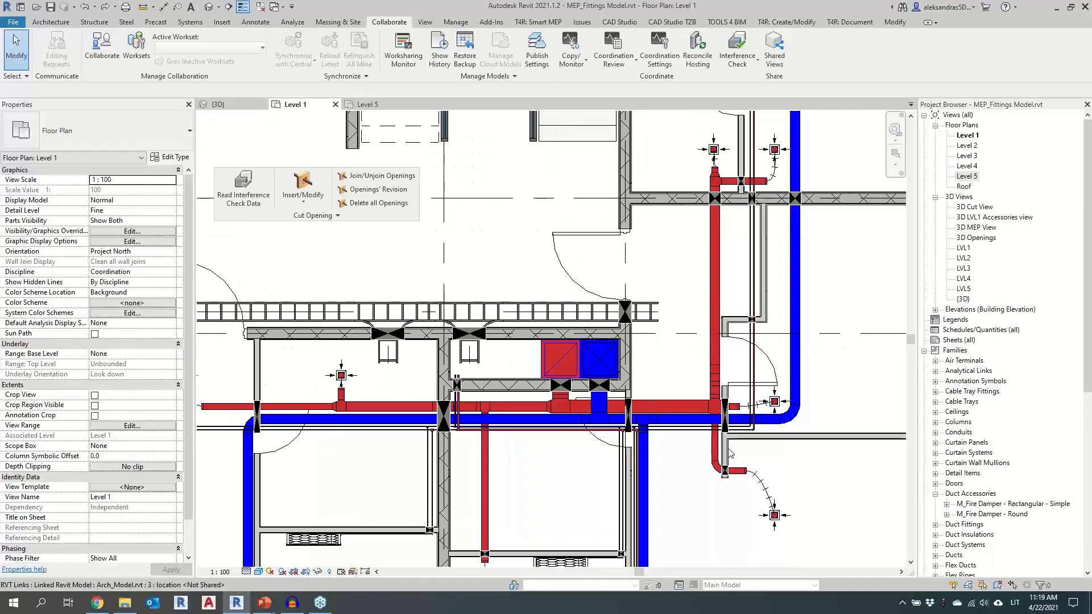
pyautogui.scroll(3, 731, 453)
pyautogui.scroll(2, 733, 461)
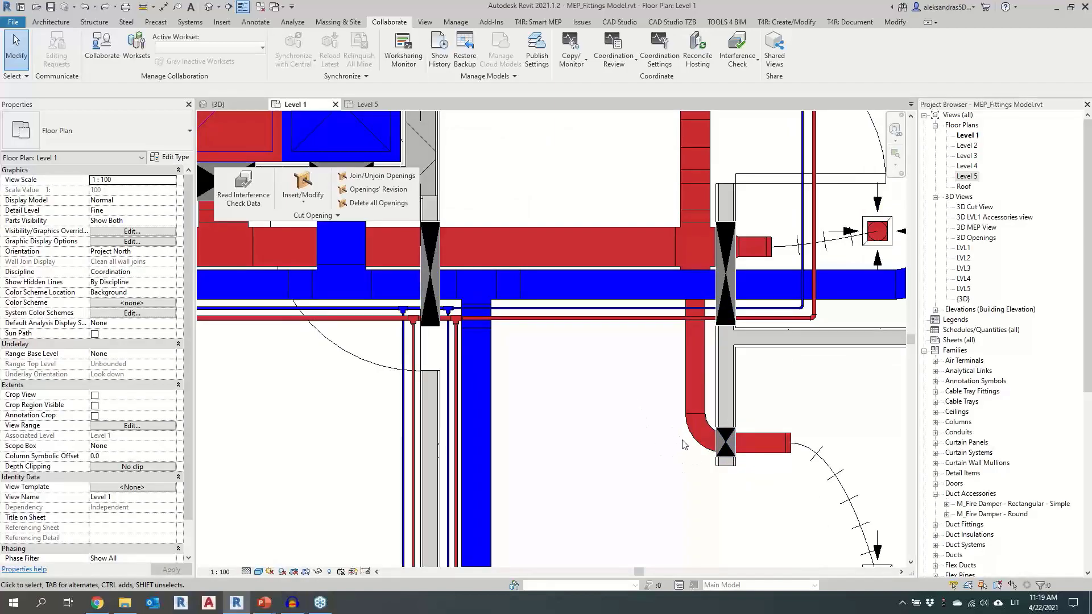
pyautogui.click(373, 190)
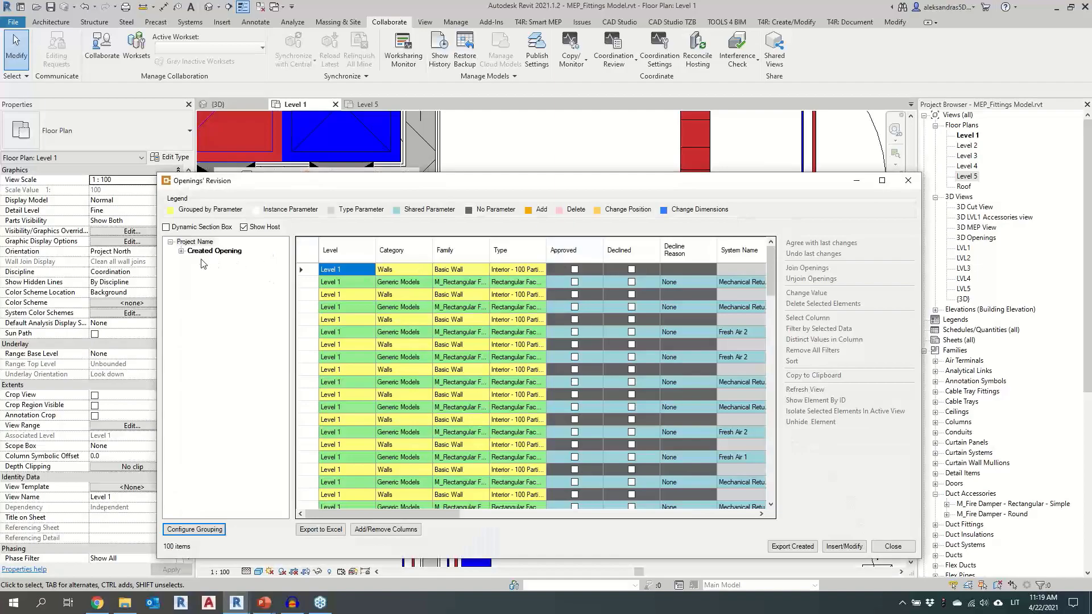
pyautogui.click(909, 181)
# Set the width of the red rectangular elbow and its adjoining duct at the wall end to 150 mm
pyautogui.scroll(3, 770, 436)
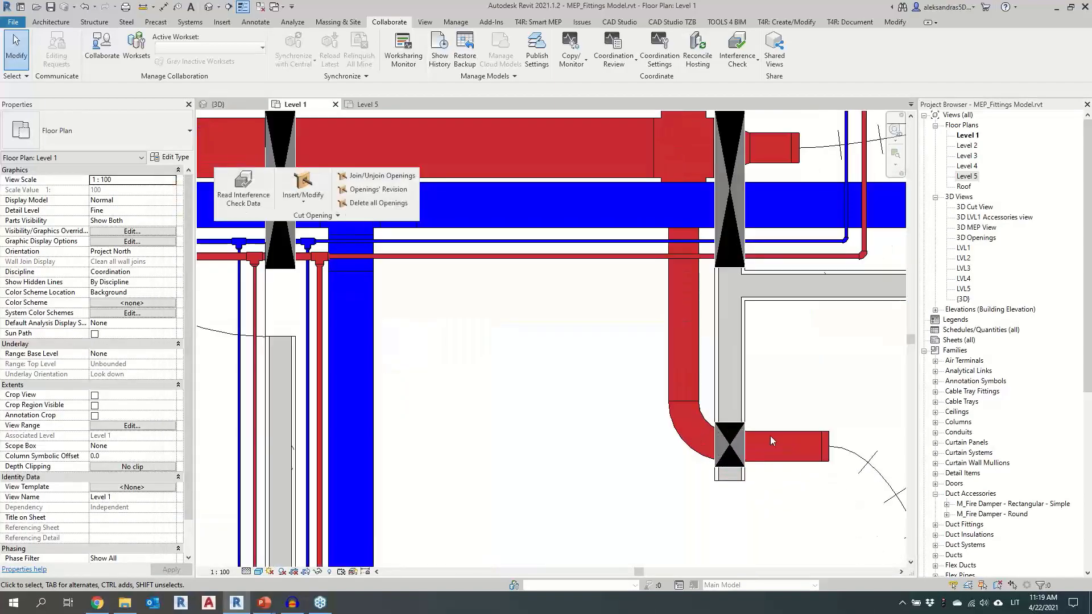
pyautogui.scroll(4, 739, 434)
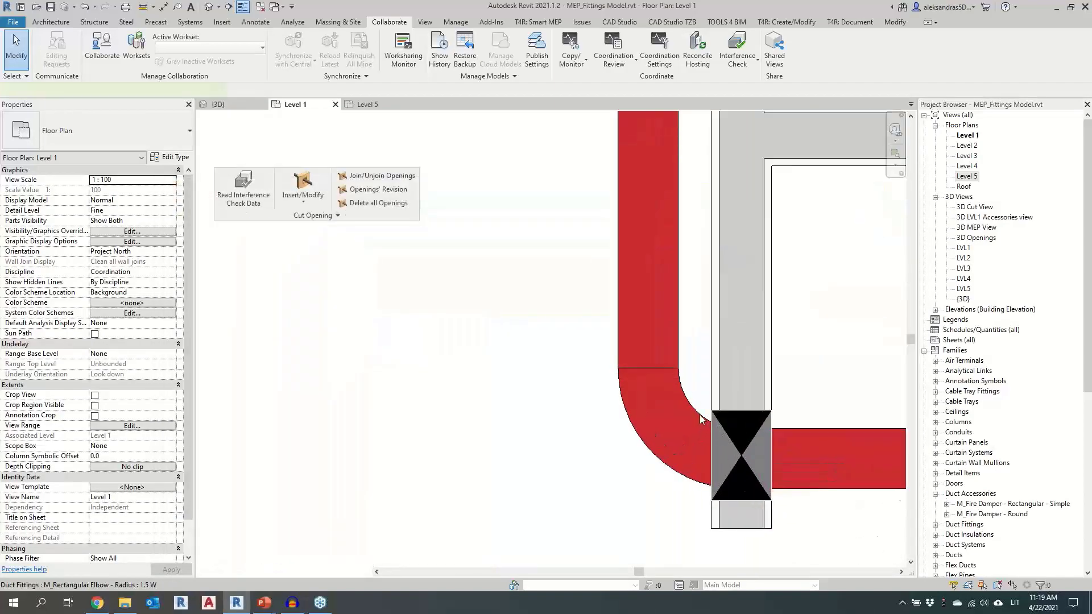
pyautogui.click(700, 417)
pyautogui.moveTo(714, 417); pyautogui.dragTo(588, 407, button='middle')
pyautogui.keyDown('ctrl'); pyautogui.click(710, 419); pyautogui.keyUp('ctrl')
pyautogui.click(158, 90)
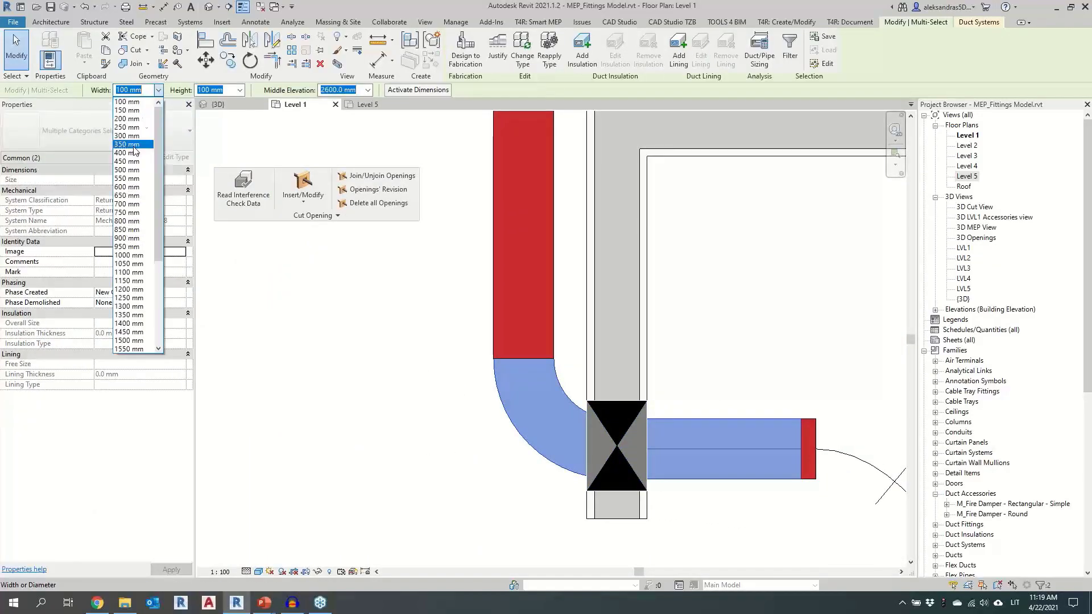
pyautogui.click(127, 110)
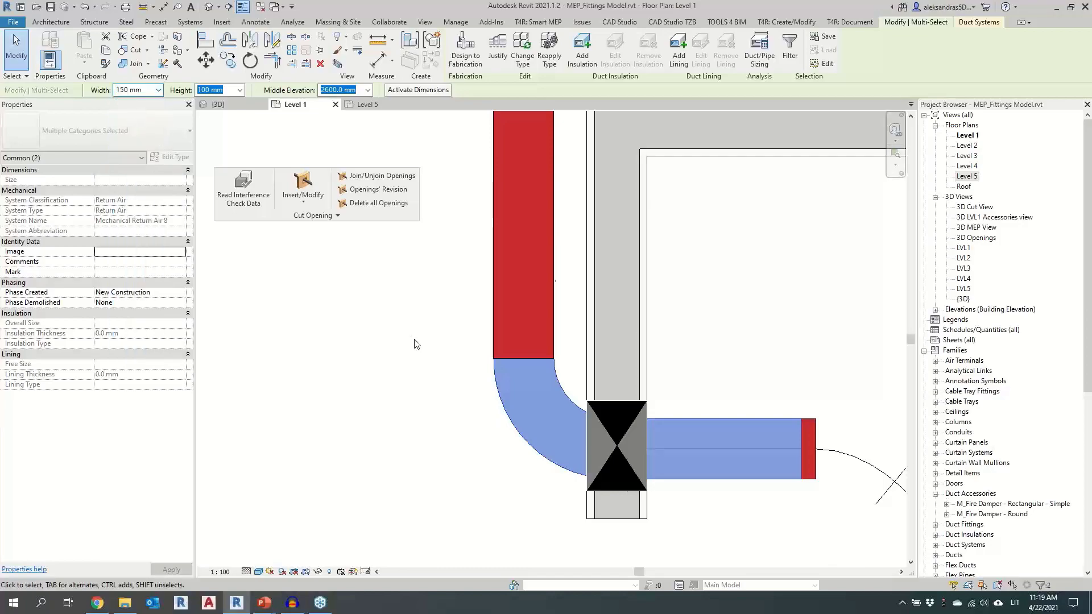
pyautogui.scroll(-1, 640, 414)
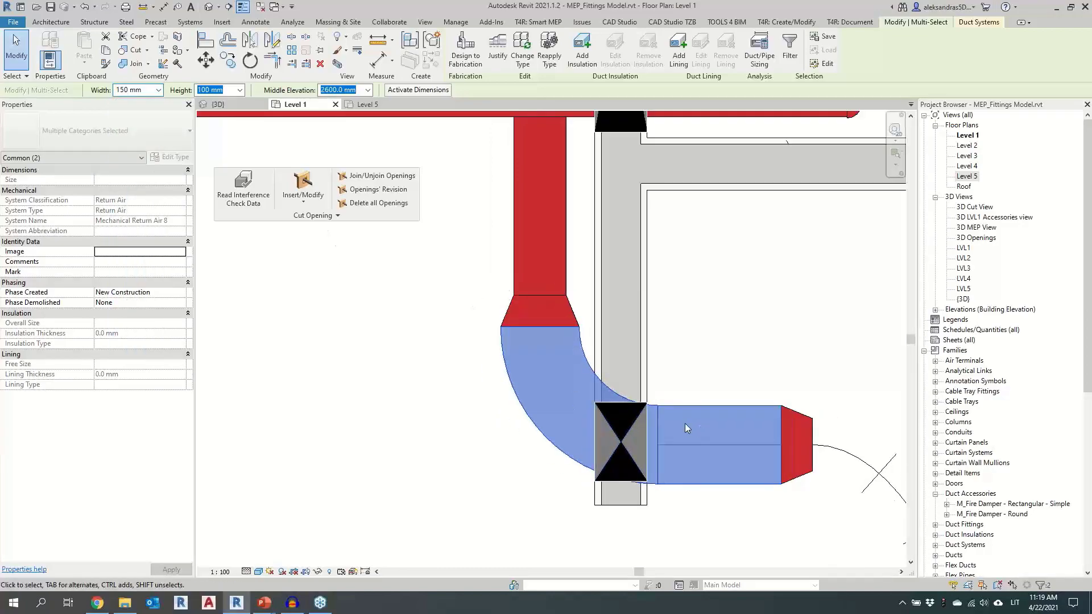
# Review the Unjoin group in Openings' Revision and agree with the last changes to update the opening at the resized elbow
pyautogui.click(379, 190)
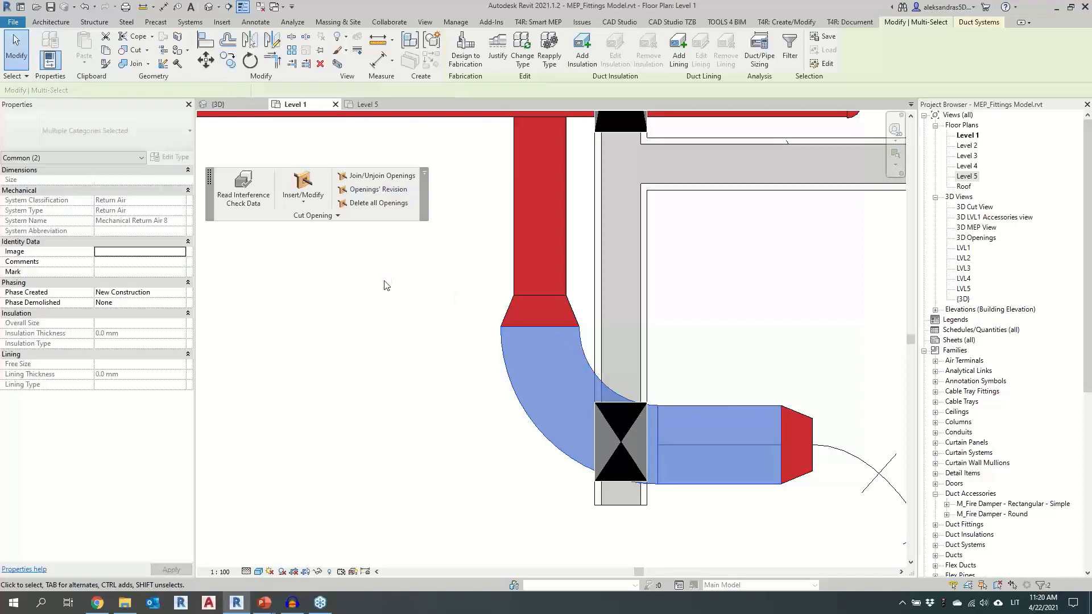
pyautogui.click(195, 261)
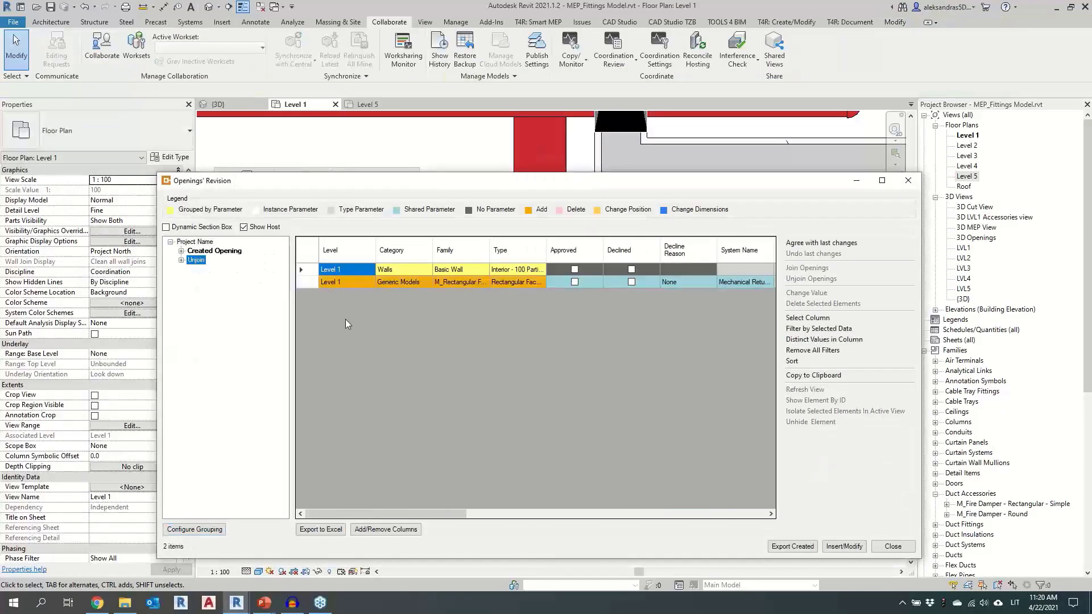
pyautogui.moveTo(488, 185); pyautogui.dragTo(481, 39)
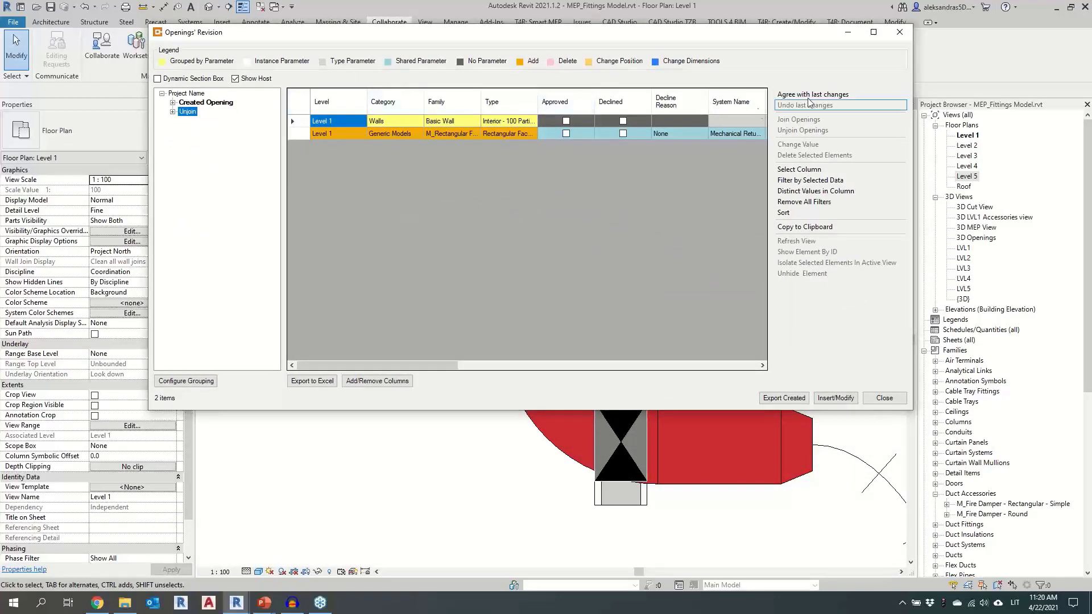
pyautogui.click(823, 95)
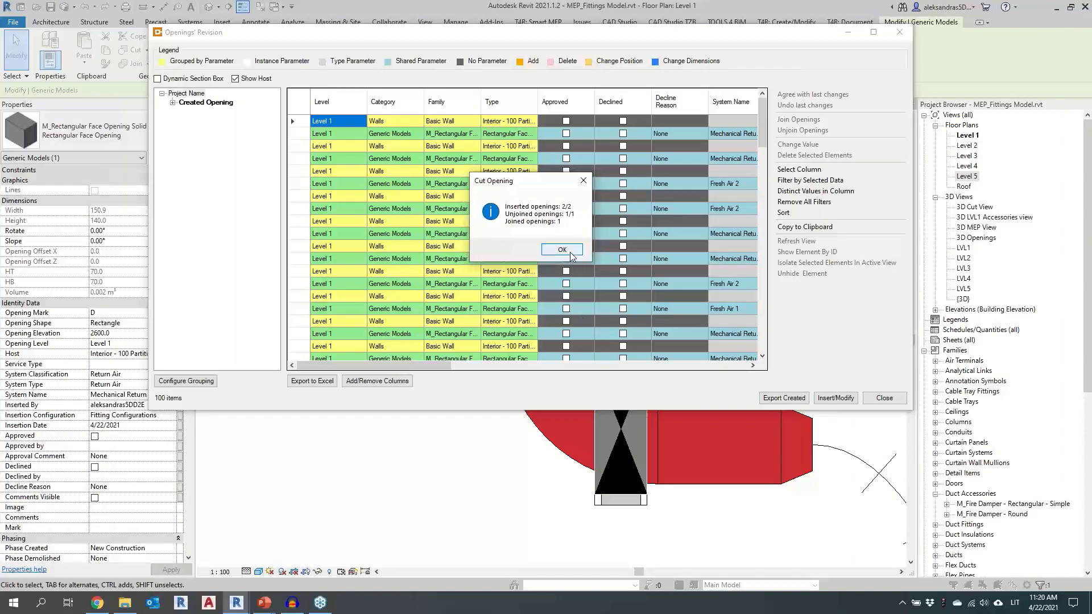
pyautogui.click(562, 250)
pyautogui.click(884, 397)
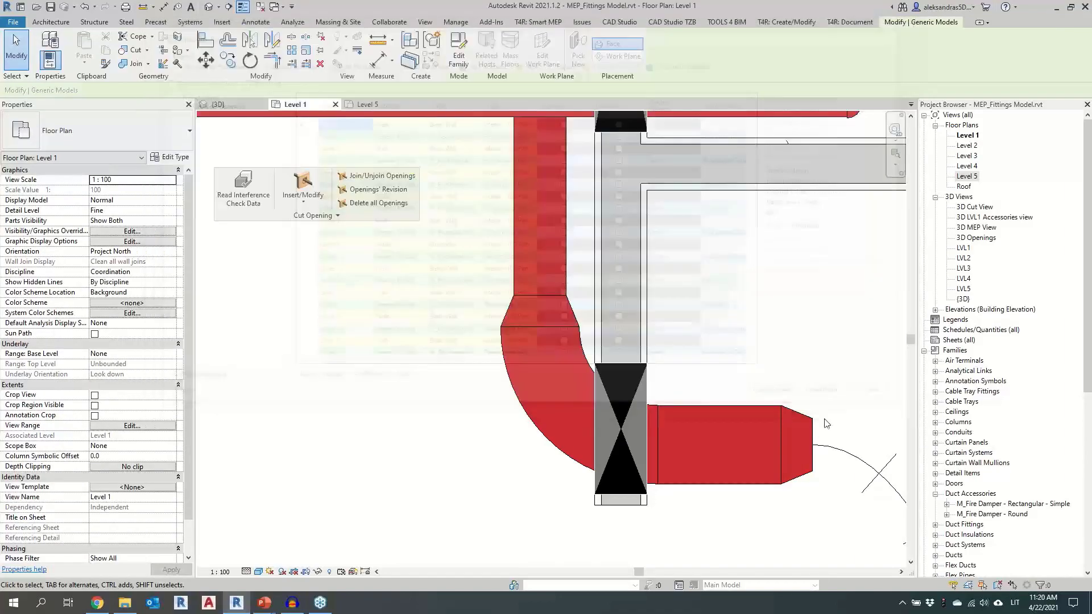
# Select the updated opening at the resized duct elbow and examine its dimensions and fit in the wall
pyautogui.scroll(1, 645, 424)
pyautogui.click(645, 436)
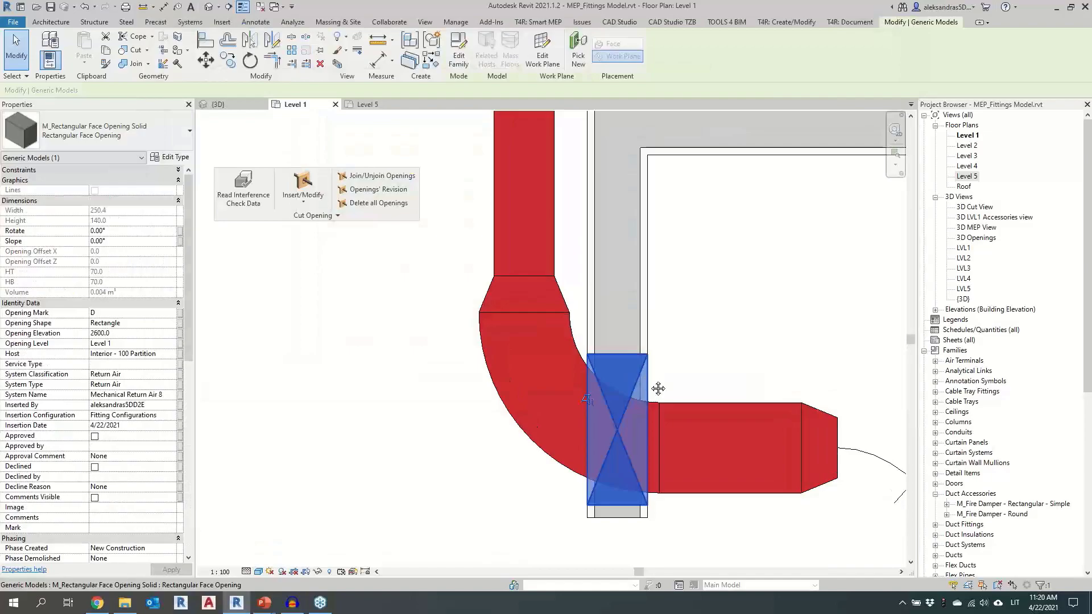
pyautogui.scroll(2, 651, 385)
pyautogui.scroll(1, 572, 374)
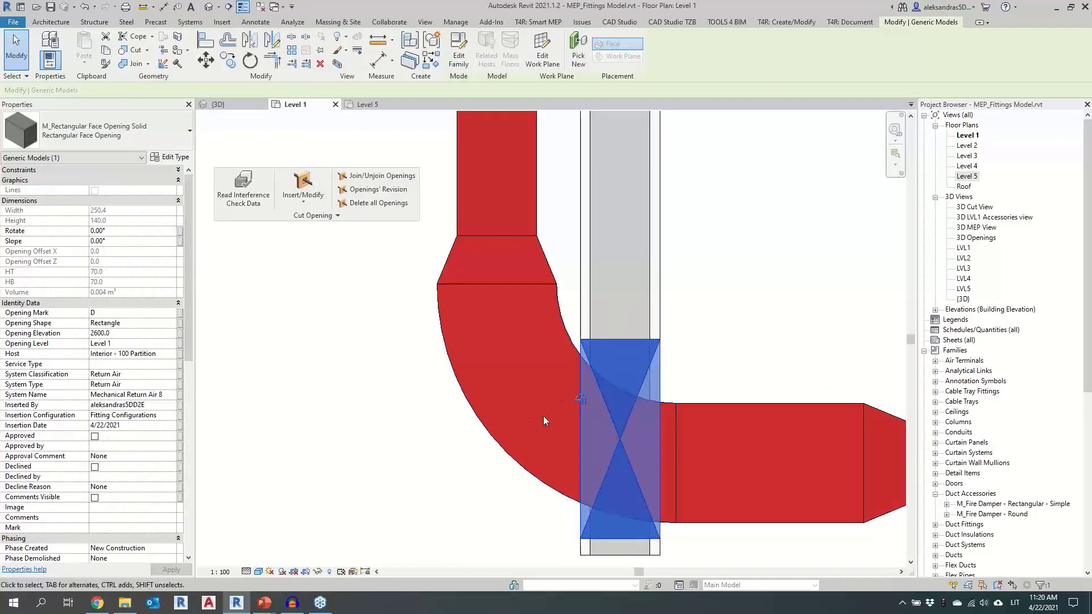
pyautogui.scroll(-1, 538, 422)
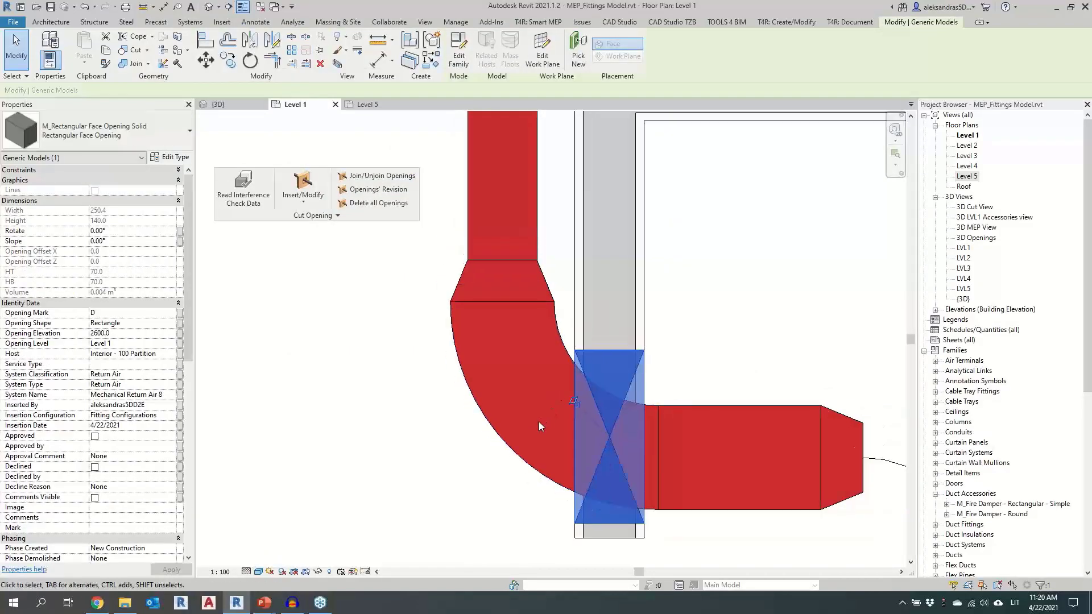
pyautogui.scroll(-4, 538, 422)
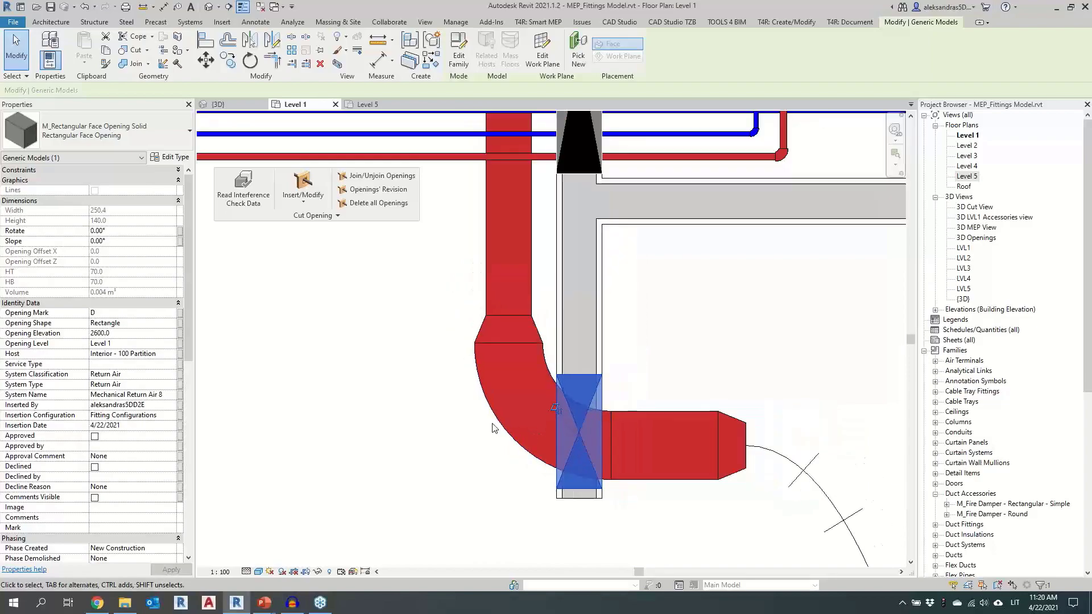
# Export the whole Created Opening group from Openings' Revision to an XML file named Exported
pyautogui.moveTo(462, 378); pyautogui.dragTo(520, 377, button='middle')
pyautogui.click(378, 188)
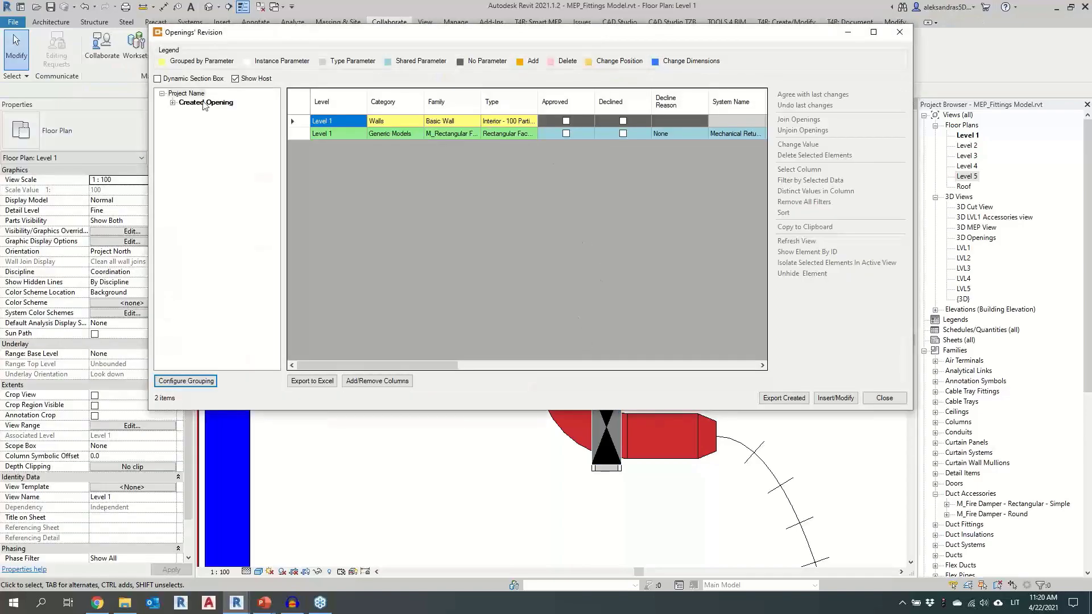
pyautogui.click(204, 103)
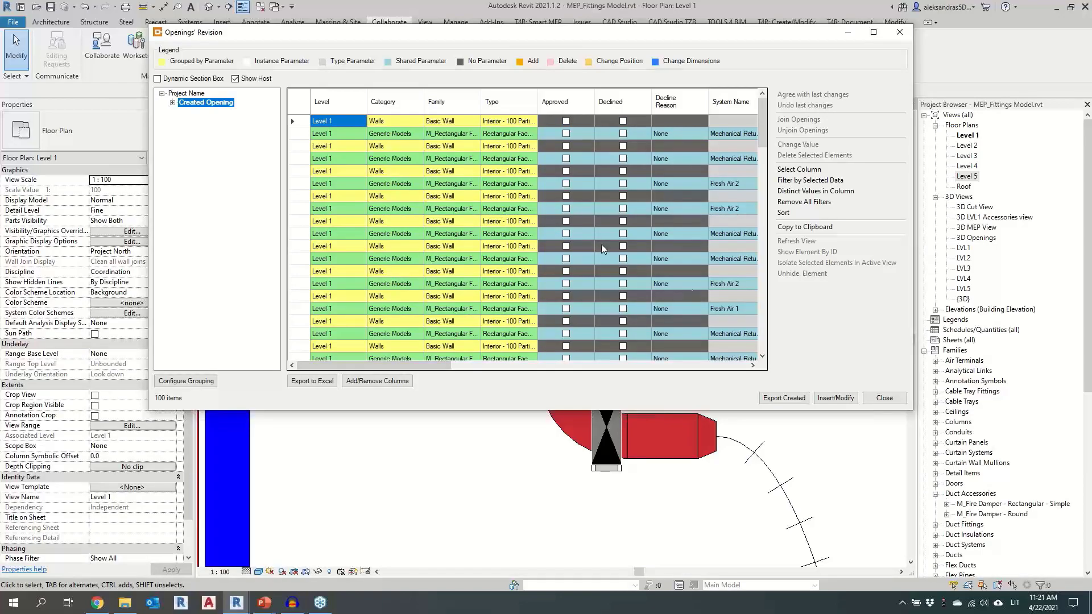
pyautogui.click(786, 399)
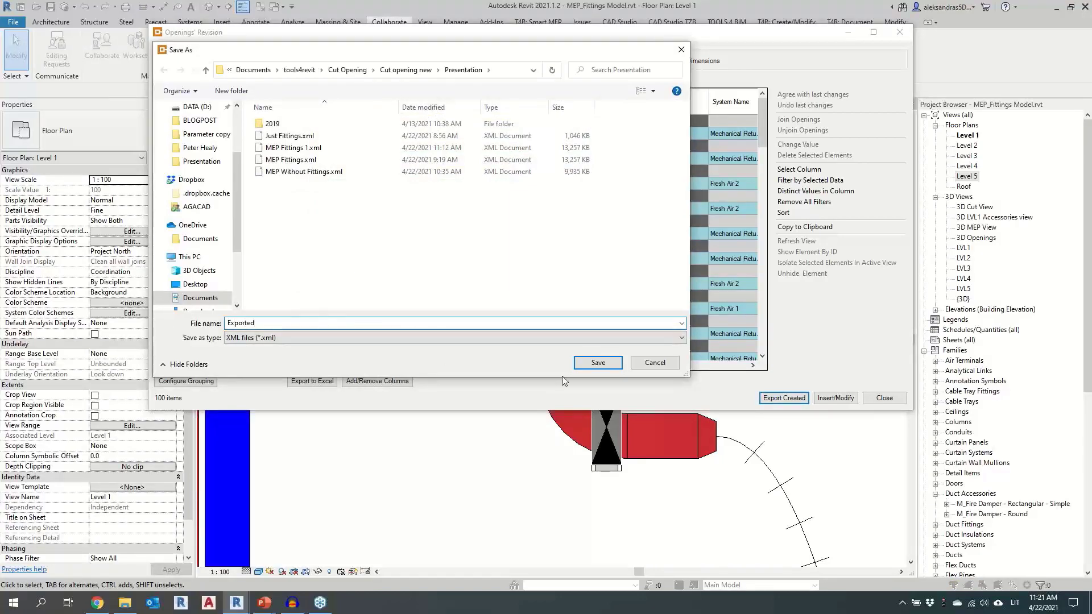
pyautogui.click(595, 363)
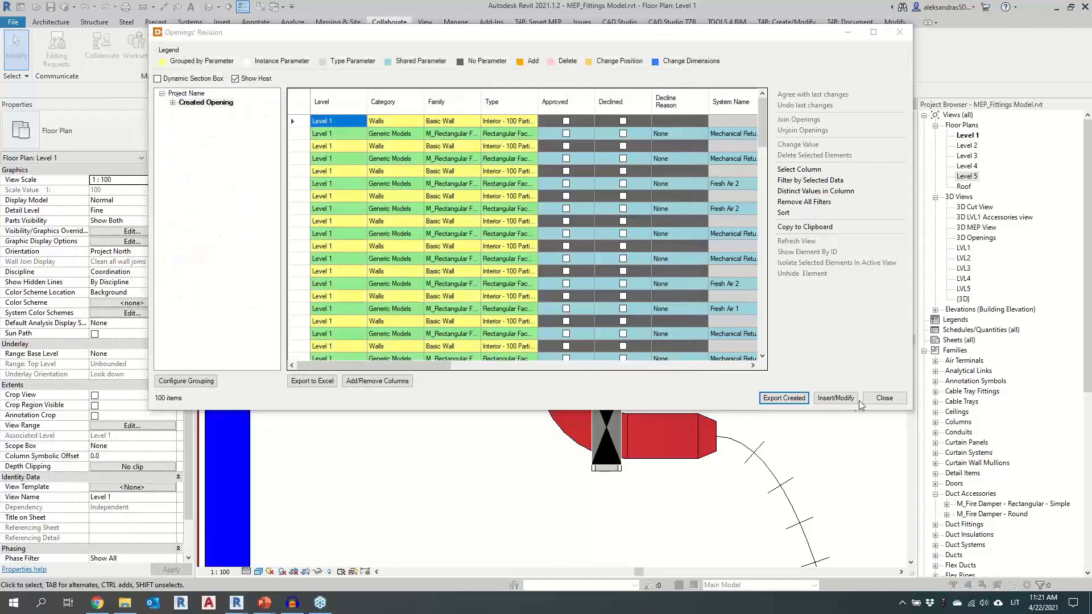
pyautogui.click(607, 256)
pyautogui.click(884, 399)
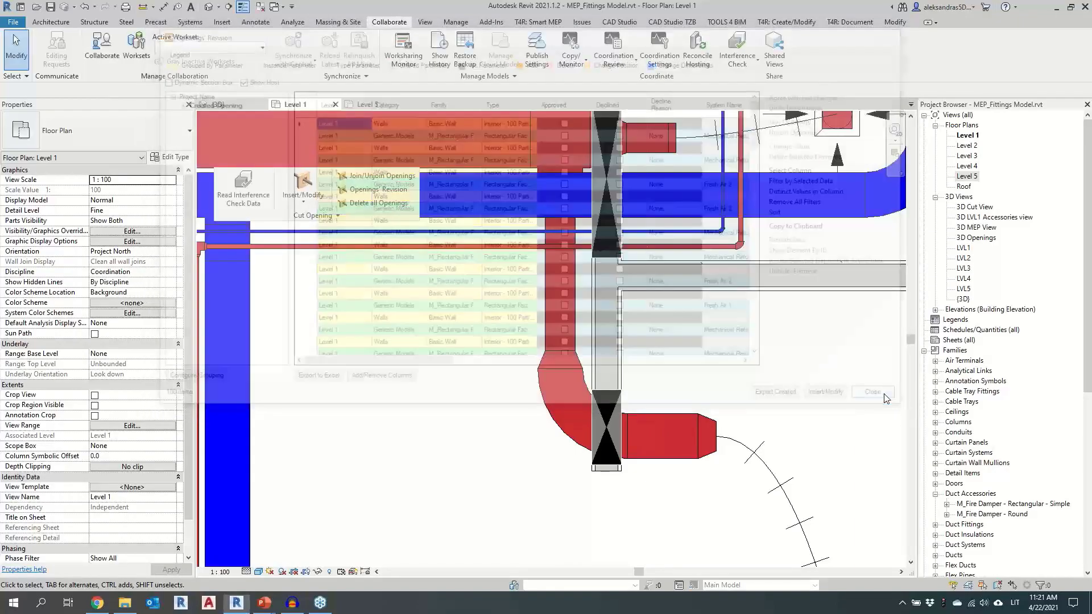
# Close MEP_Fittings Model without saving the changes and open Arch_Model from the recent files
pyautogui.scroll(-2, 632, 319)
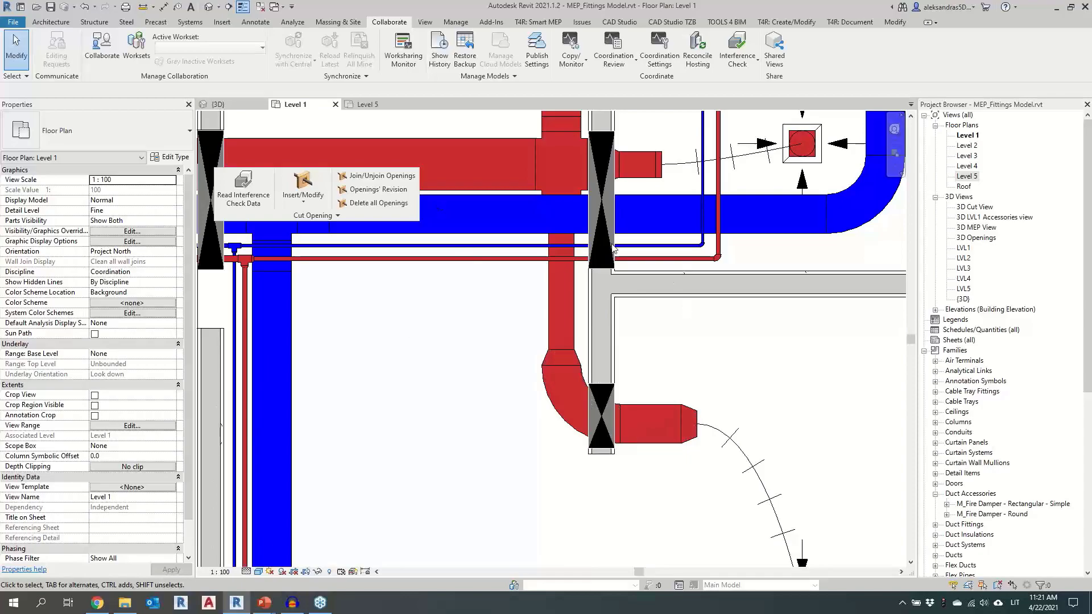
pyautogui.scroll(-2, 656, 143)
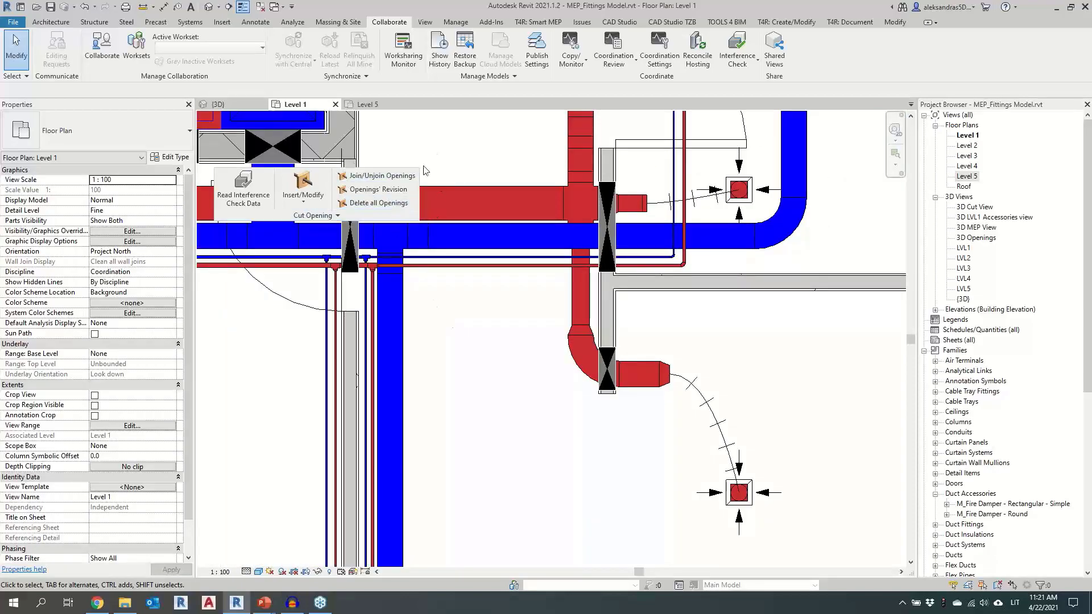
pyautogui.hotkey('alt', 'F4')
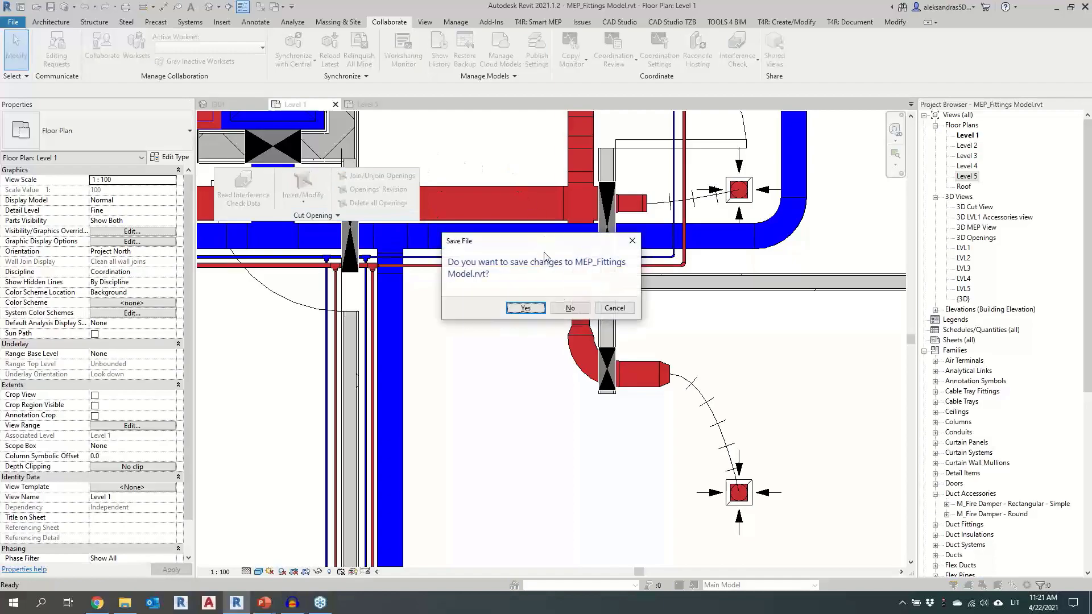
pyautogui.click(570, 308)
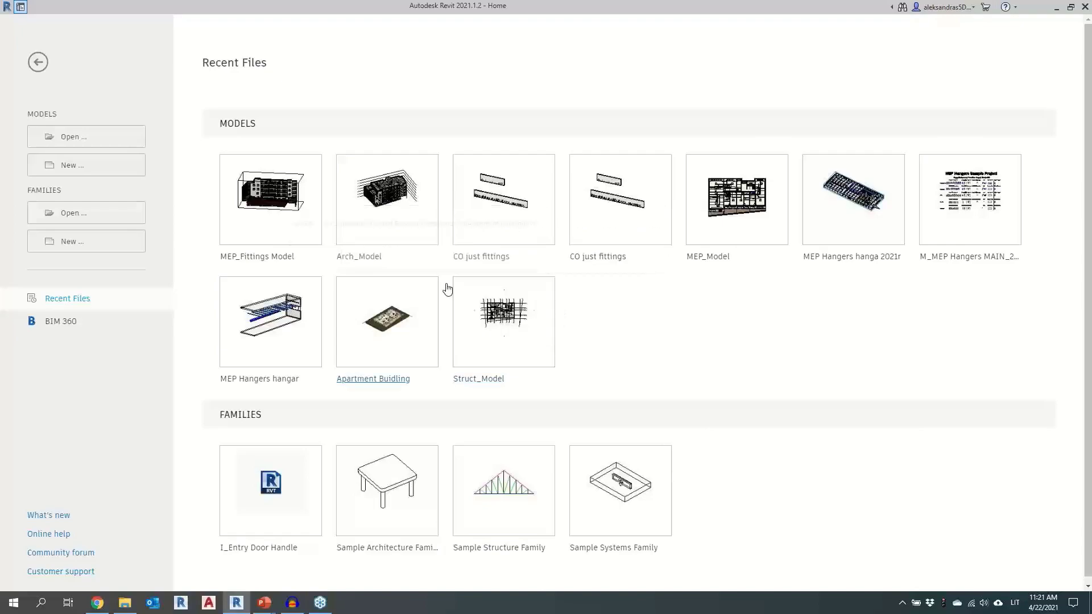
pyautogui.click(375, 245)
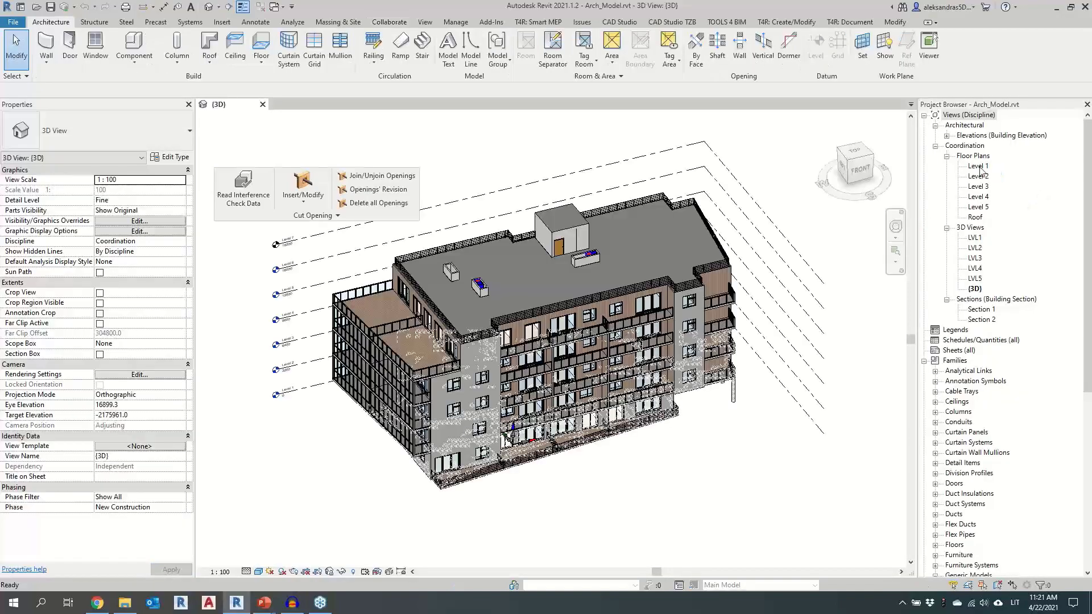
# Open the Level 1 floor plan and the LVL1 3D view of the architectural model
pyautogui.click(980, 166)
pyautogui.doubleClick(980, 166)
pyautogui.doubleClick(975, 238)
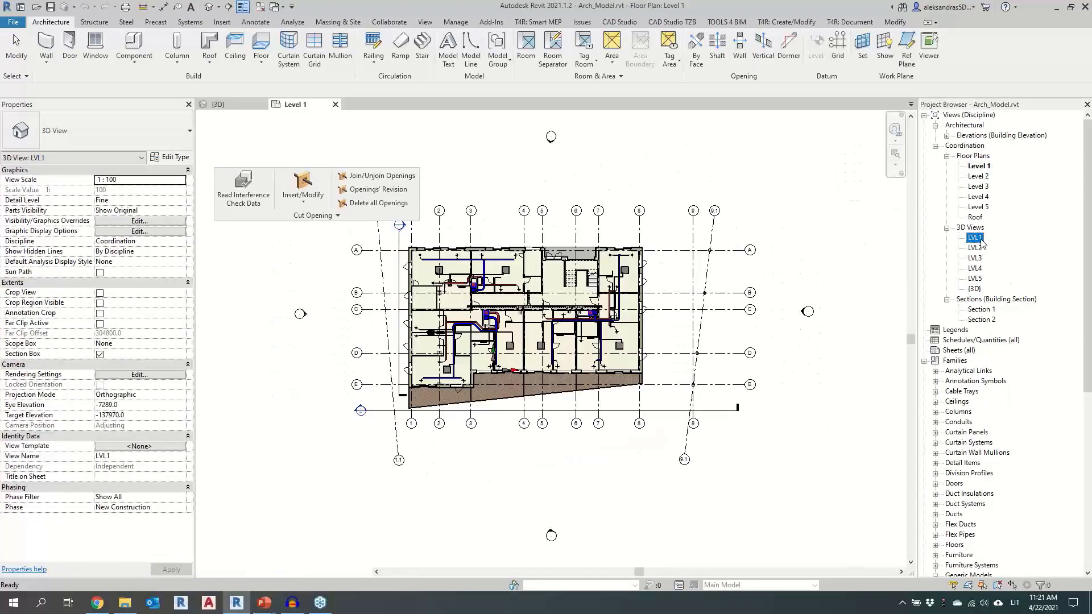
pyautogui.scroll(6, 552, 386)
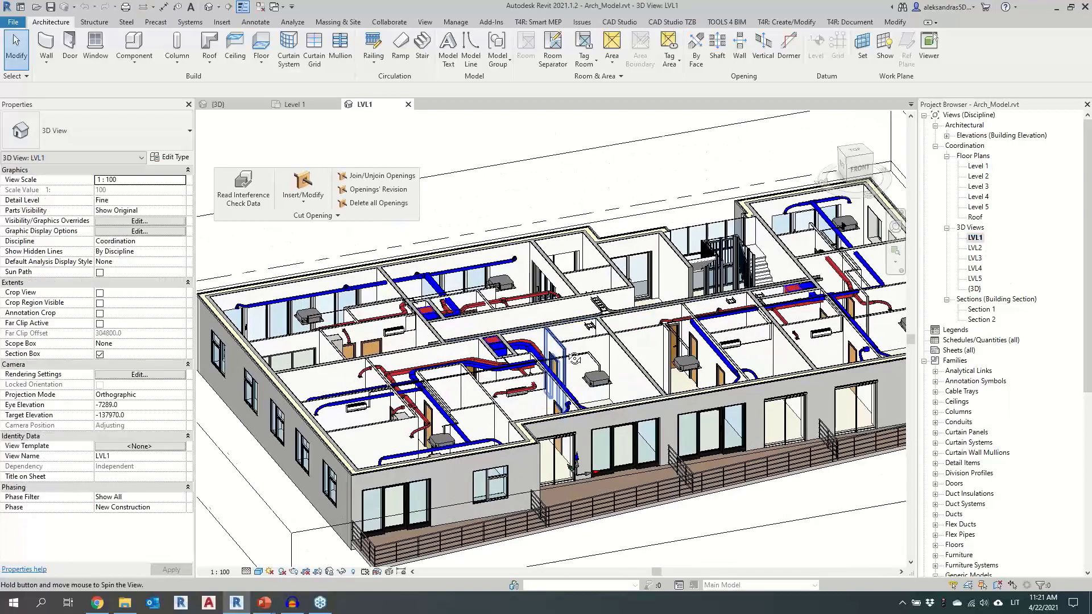
pyautogui.scroll(2, 552, 386)
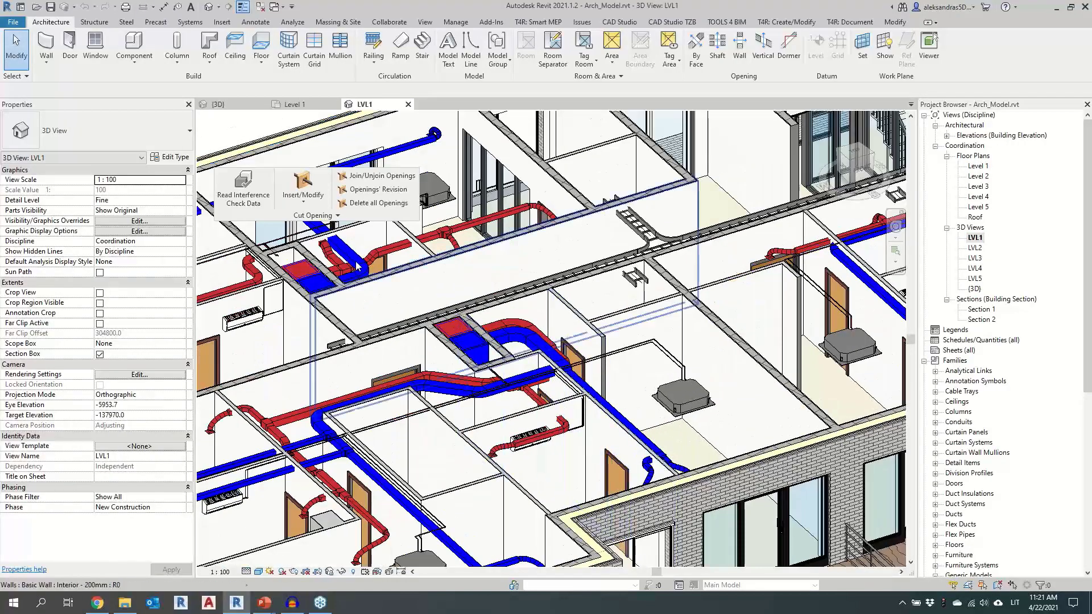
# Start inserting openings with Cut Opening and load Exported.xml as the interference check data file
pyautogui.click(306, 196)
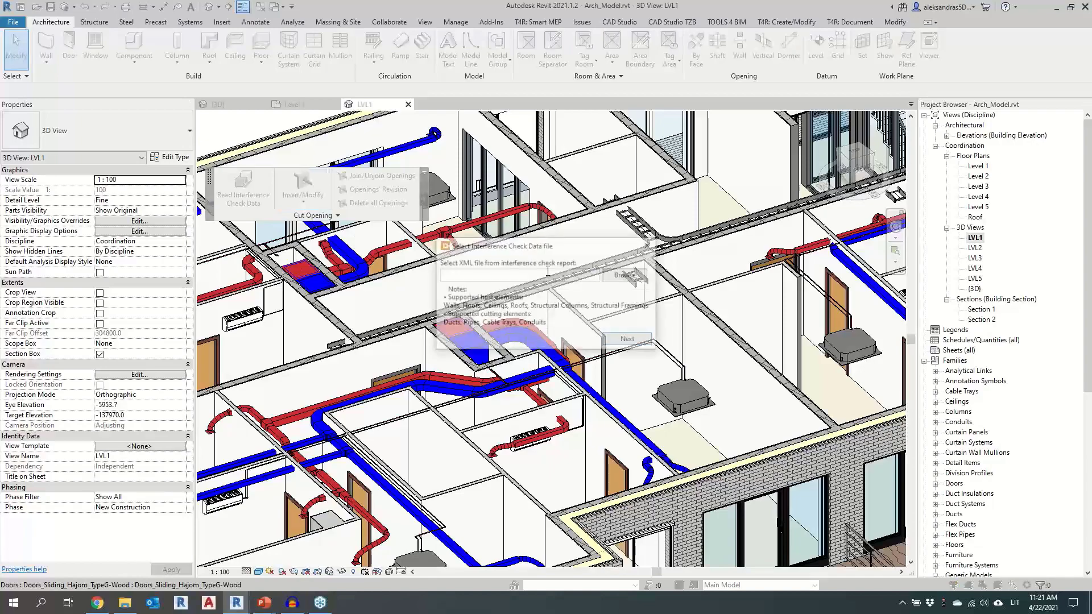
pyautogui.click(627, 276)
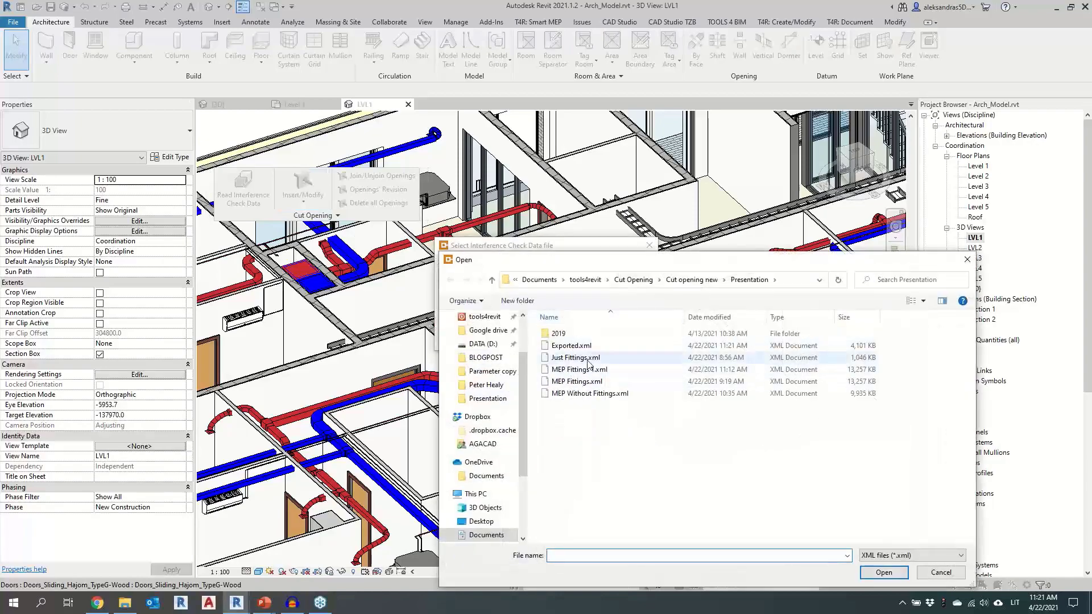
pyautogui.click(588, 347)
pyautogui.click(884, 572)
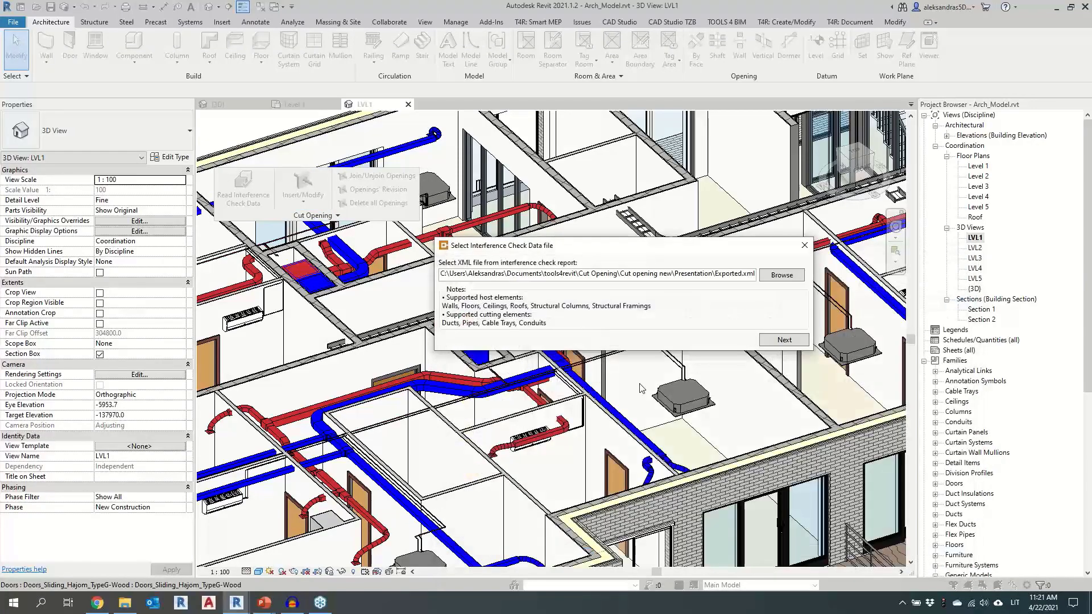
pyautogui.click(782, 340)
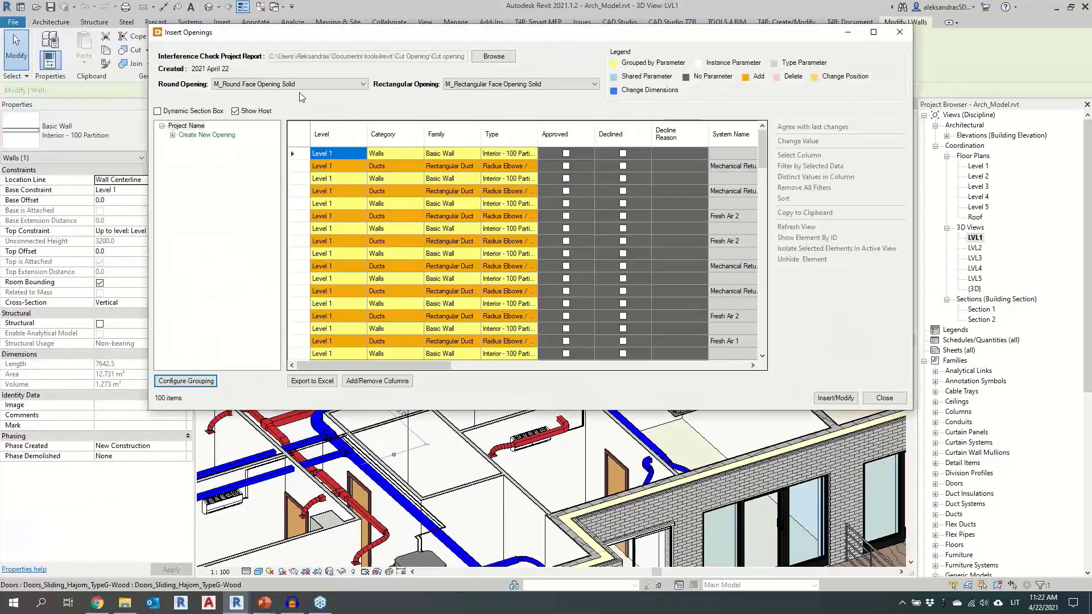
# Set the round opening family to M_Round Face Opening and the rectangular one to M_Rectangular Face Opening
pyautogui.click(173, 134)
pyautogui.click(183, 146)
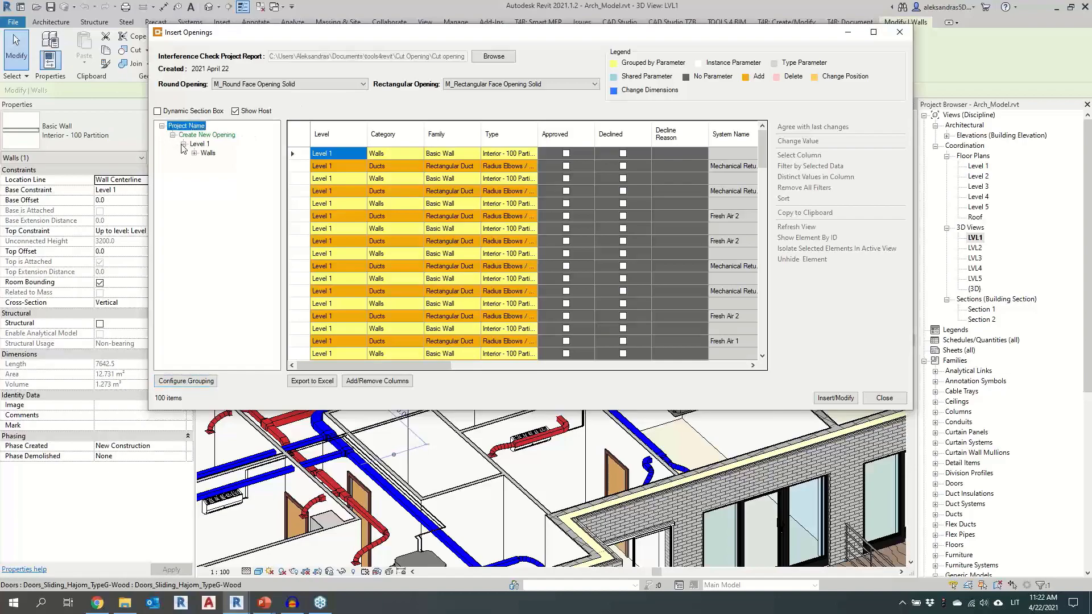
pyautogui.click(348, 88)
pyautogui.click(294, 93)
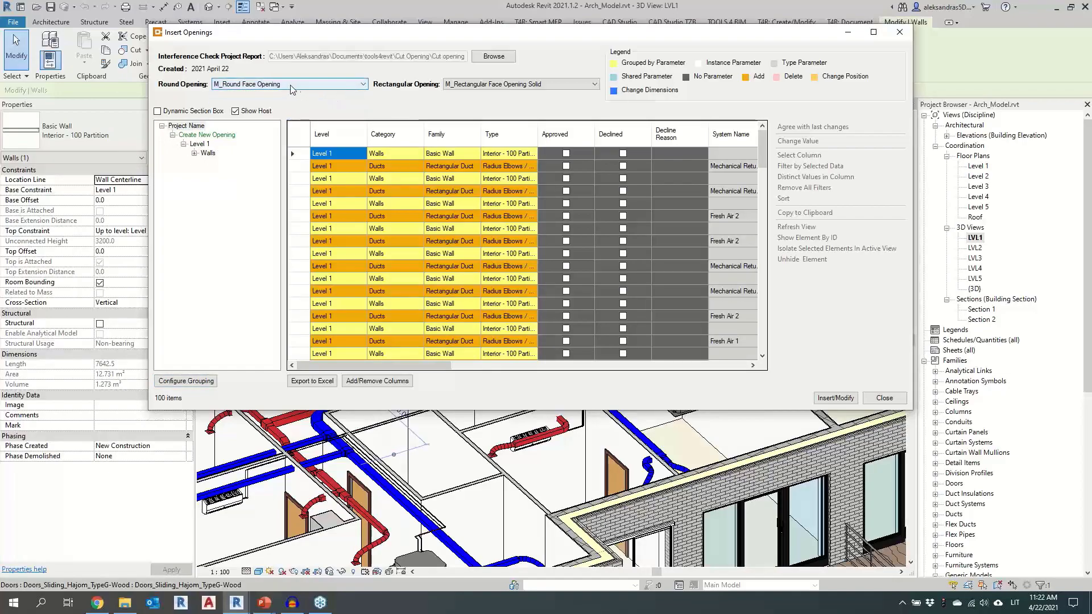
pyautogui.click(501, 85)
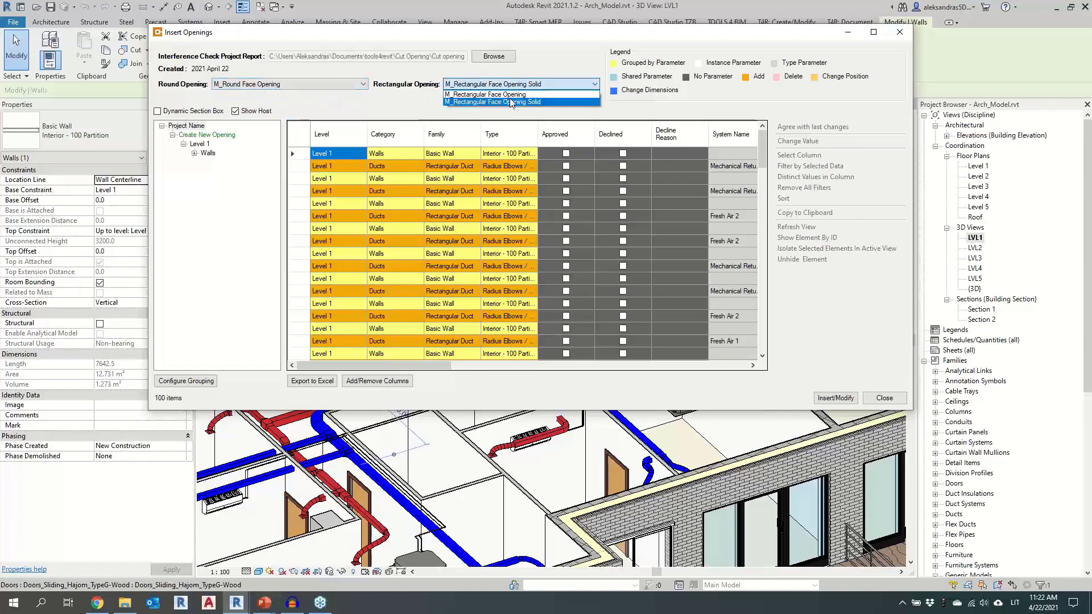
pyautogui.click(510, 97)
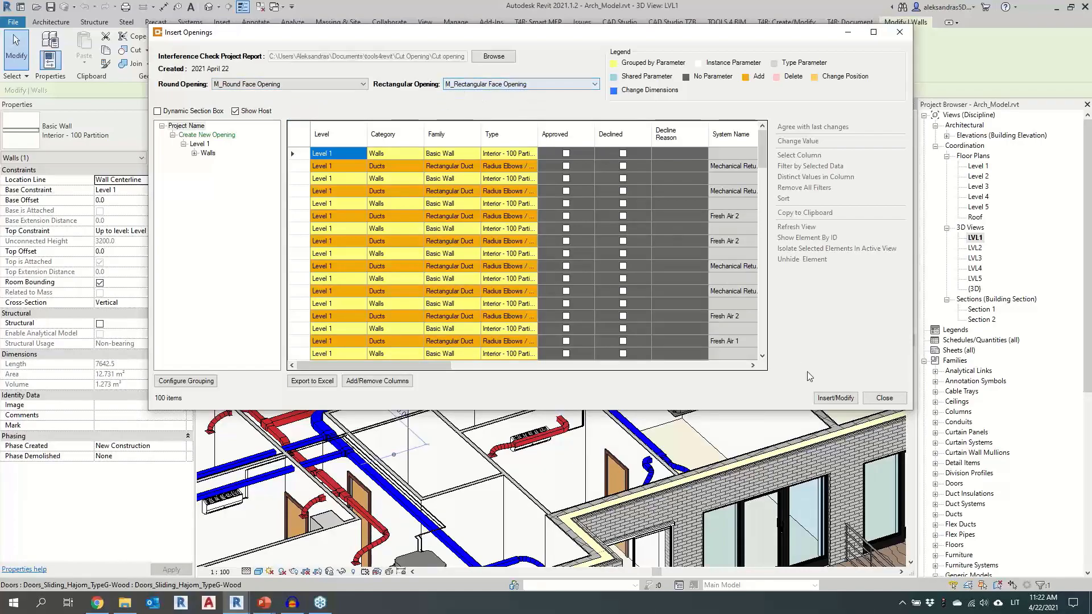
# Insert all listed openings into the architectural walls and finish the Insert Openings session
pyautogui.click(831, 399)
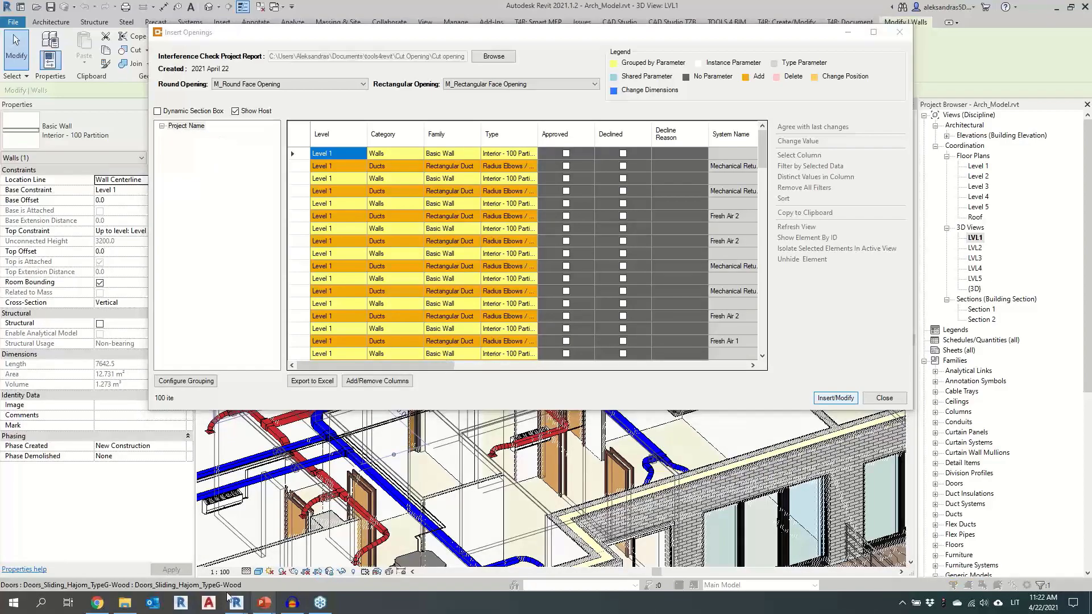
pyautogui.click(562, 248)
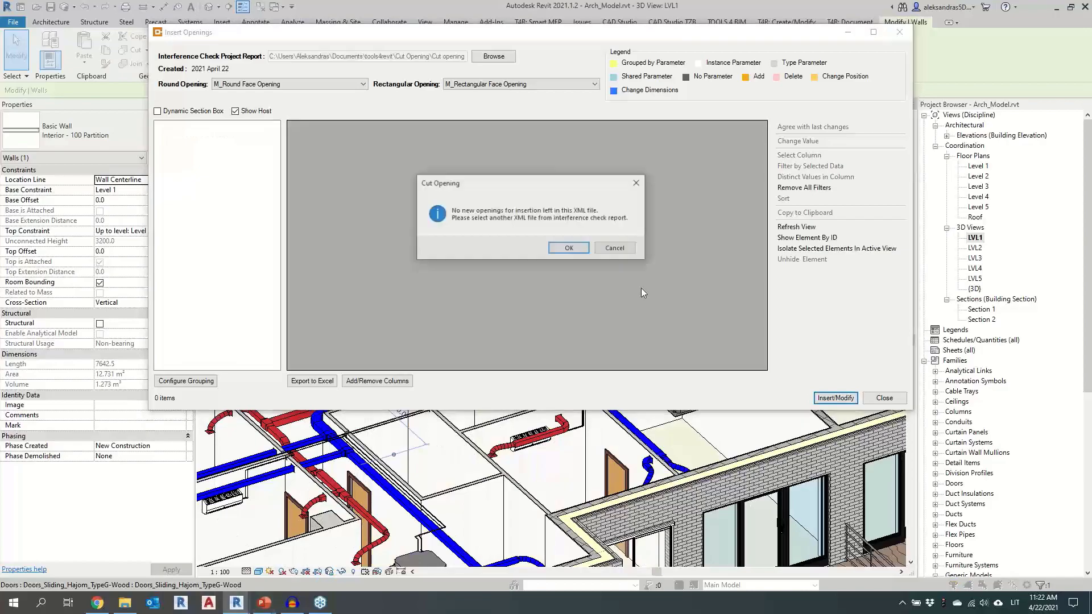
pyautogui.click(620, 247)
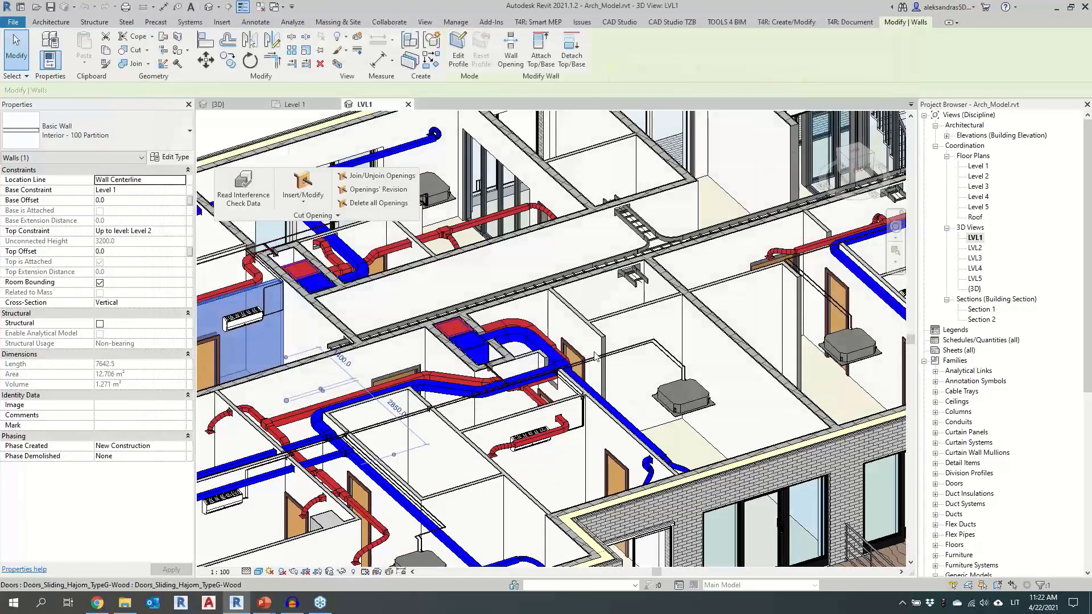
# Examine the wall cuts around the ducts, pipes and cable tray fittings in the LVL1 3D view
pyautogui.scroll(2, 631, 323)
pyautogui.scroll(4, 549, 424)
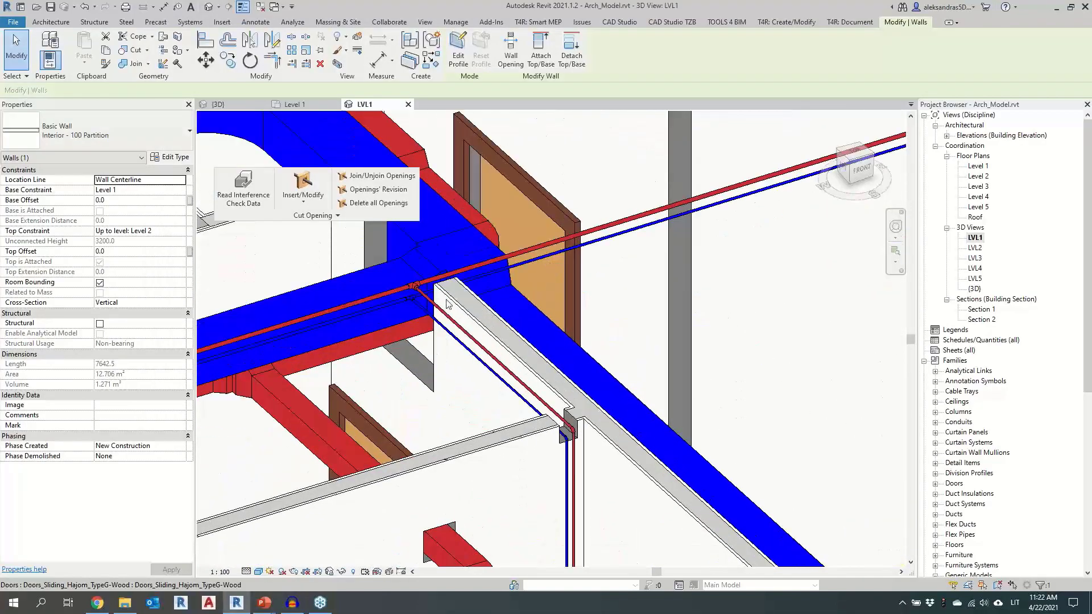
pyautogui.scroll(-4, 447, 304)
pyautogui.scroll(4, 577, 404)
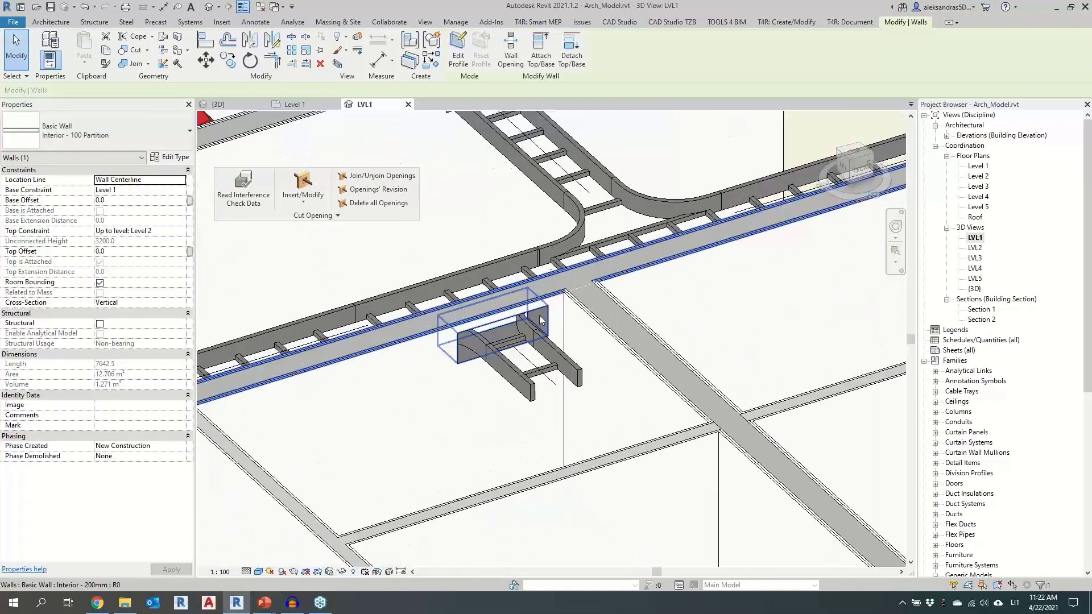
pyautogui.scroll(-3, 543, 321)
pyautogui.moveTo(544, 321); pyautogui.dragTo(500, 440, button='middle')
pyautogui.scroll(6, 744, 354)
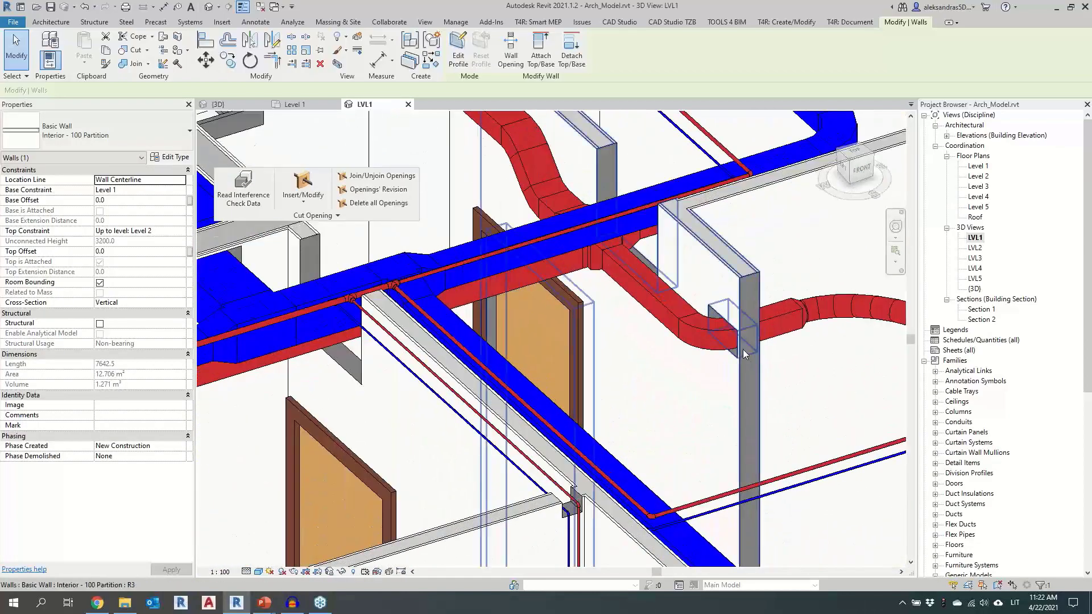
# Switch to the Level 1 plan and examine the openings around the red duct elbow at the wall end
pyautogui.hotkey('ctrl', 'Tab')
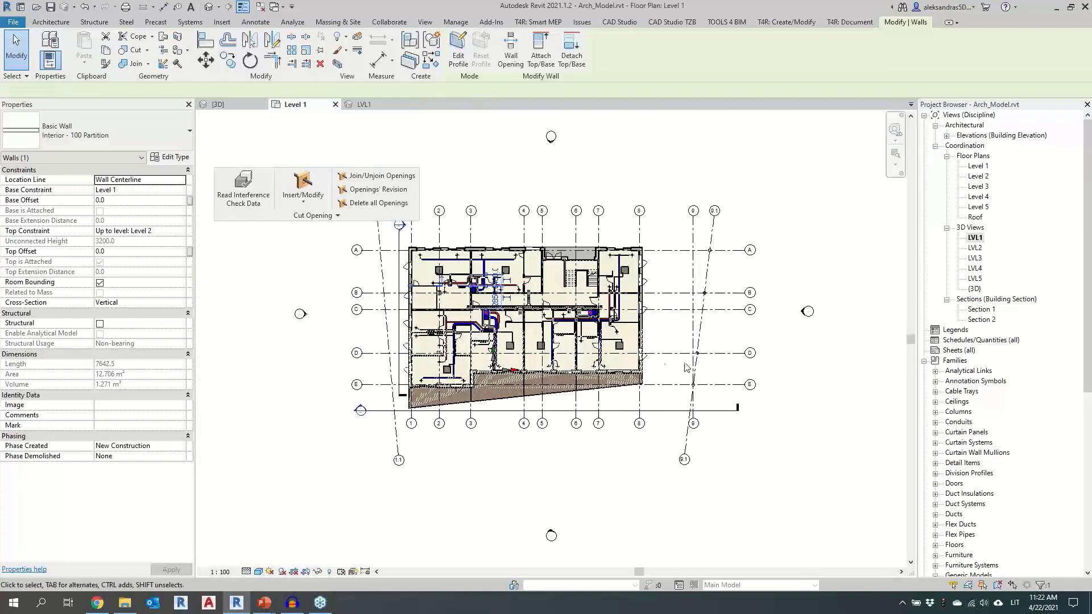
pyautogui.scroll(8, 612, 356)
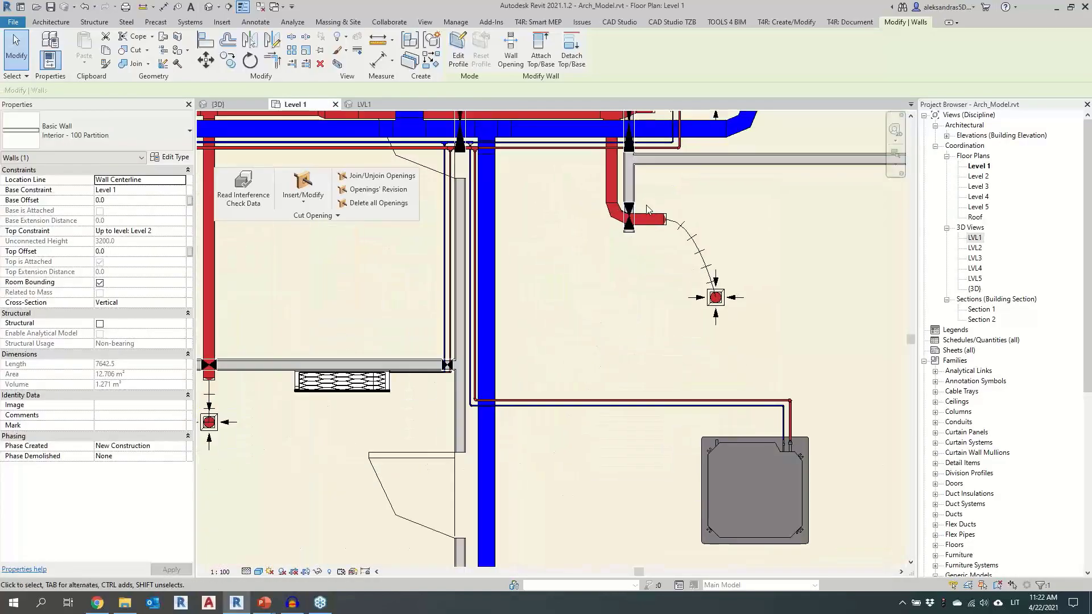
pyautogui.scroll(6, 647, 210)
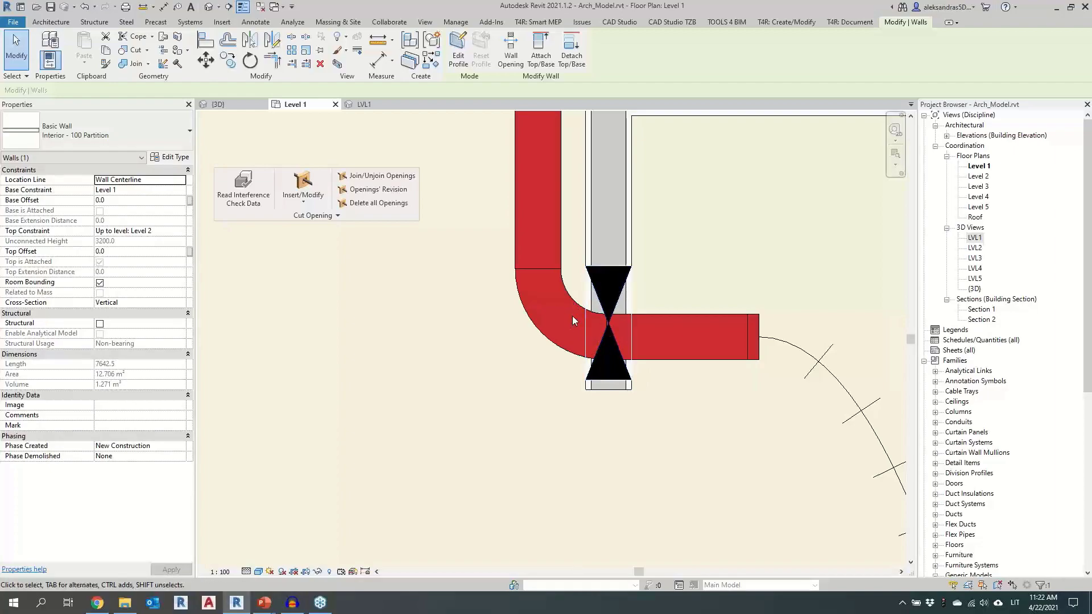
pyautogui.scroll(-2, 573, 320)
pyautogui.moveTo(575, 327); pyautogui.dragTo(612, 420, button='middle')
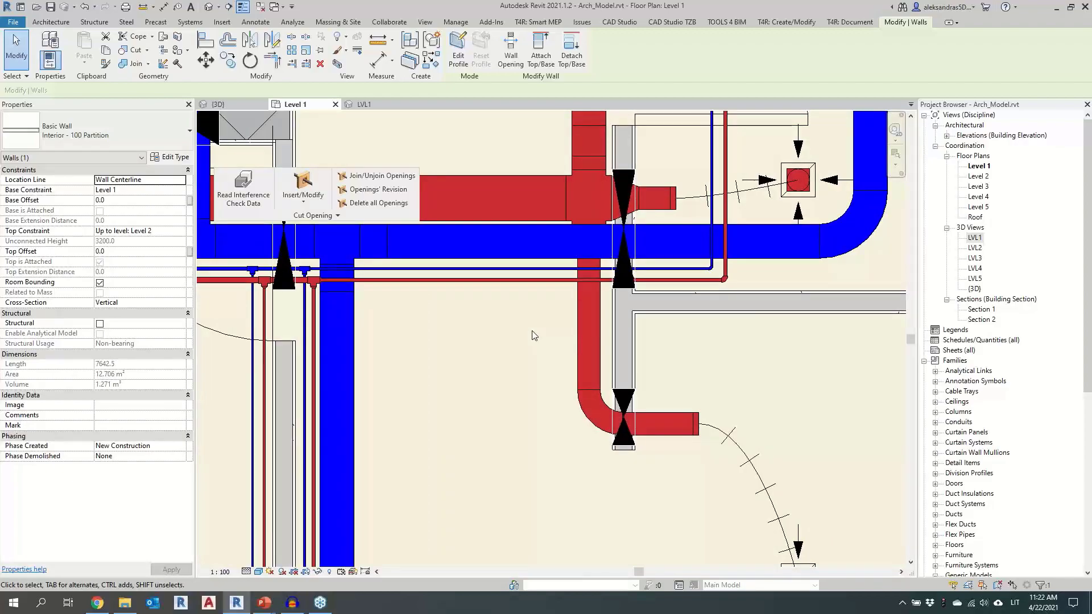
# Select the red duct opening and the cable tray opening in the 200 mm walls and compare their properties
pyautogui.moveTo(458, 382); pyautogui.dragTo(508, 475, button='middle')
pyautogui.scroll(-5, 509, 476)
pyautogui.click(627, 270)
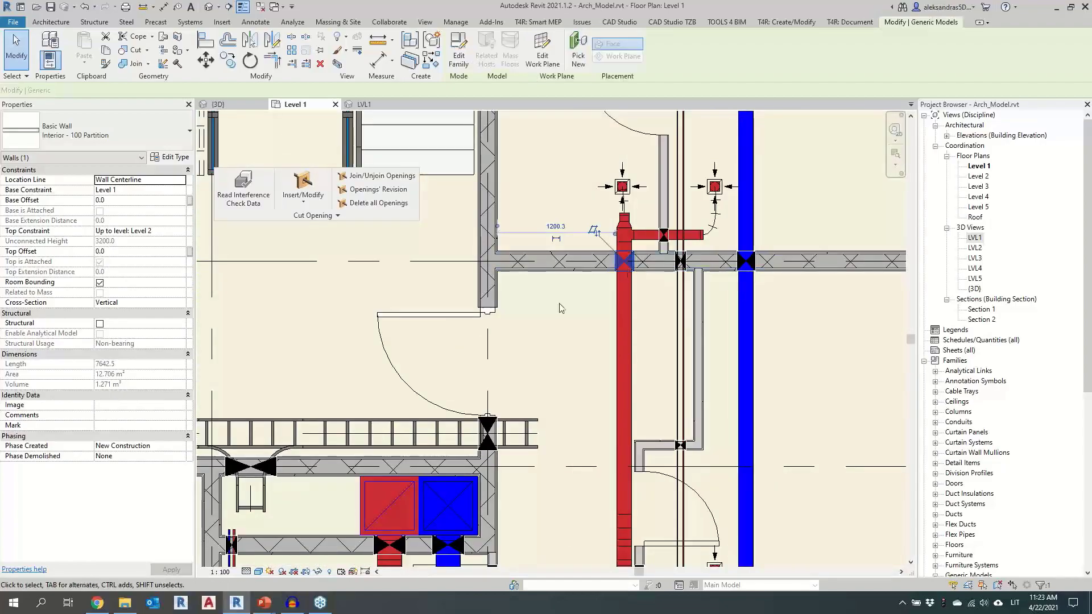
pyautogui.scroll(-1, 122, 403)
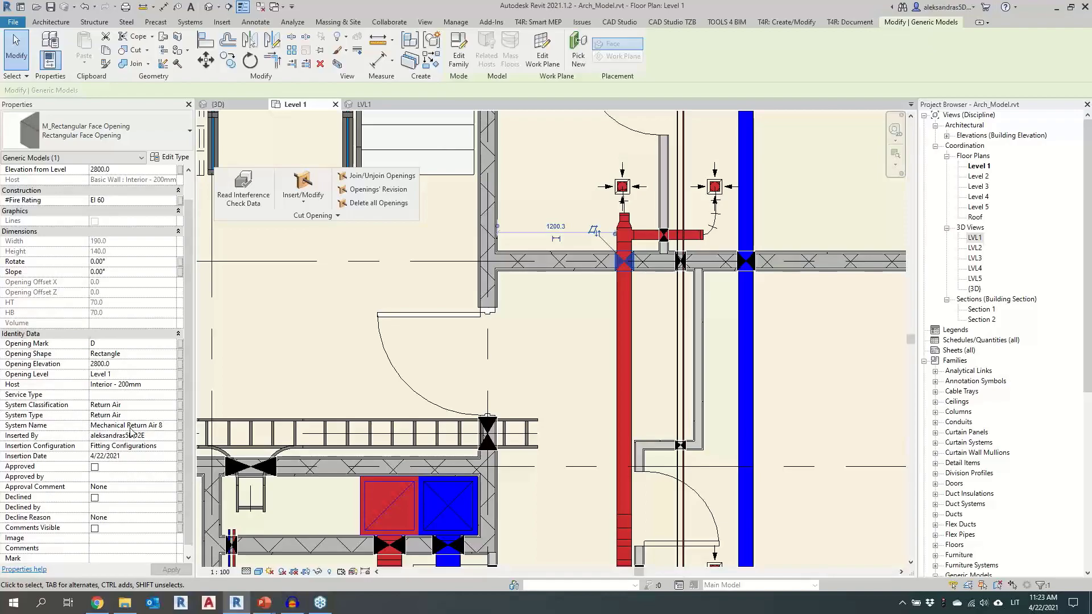
pyautogui.click(488, 434)
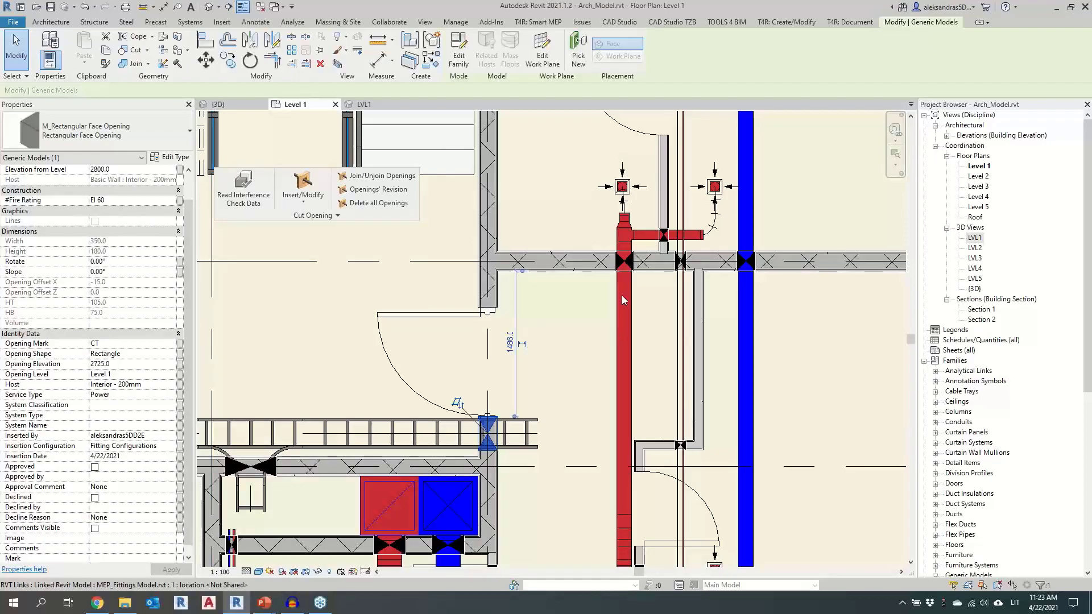
pyautogui.click(627, 265)
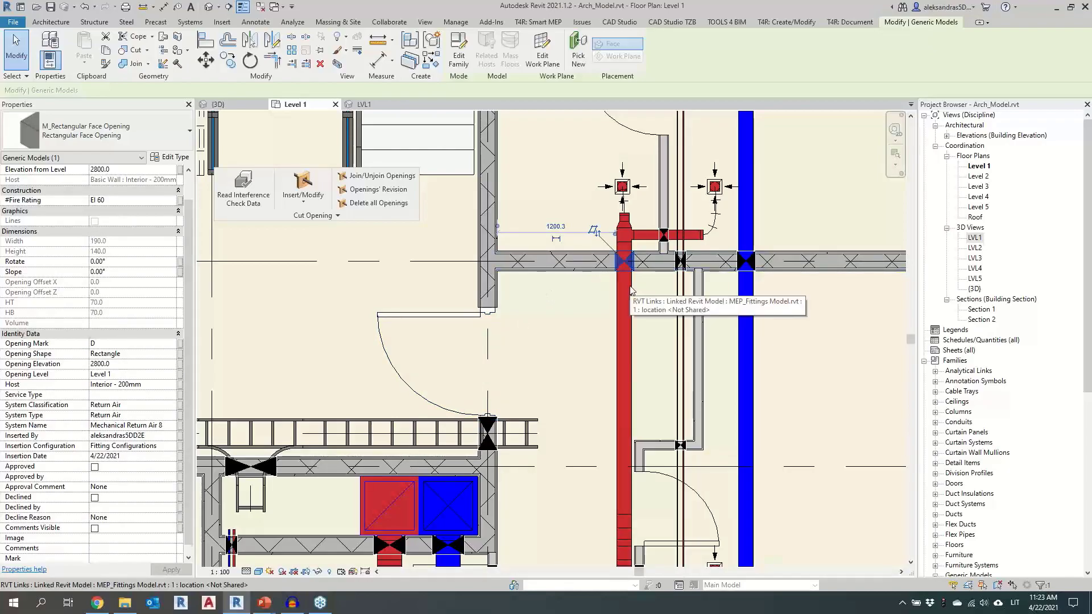
# Compare the Fire Rating type parameter of the Interior - 100 Partition wall beside the ducts with that of the crossing Interior - 200mm wall
pyautogui.click(704, 341)
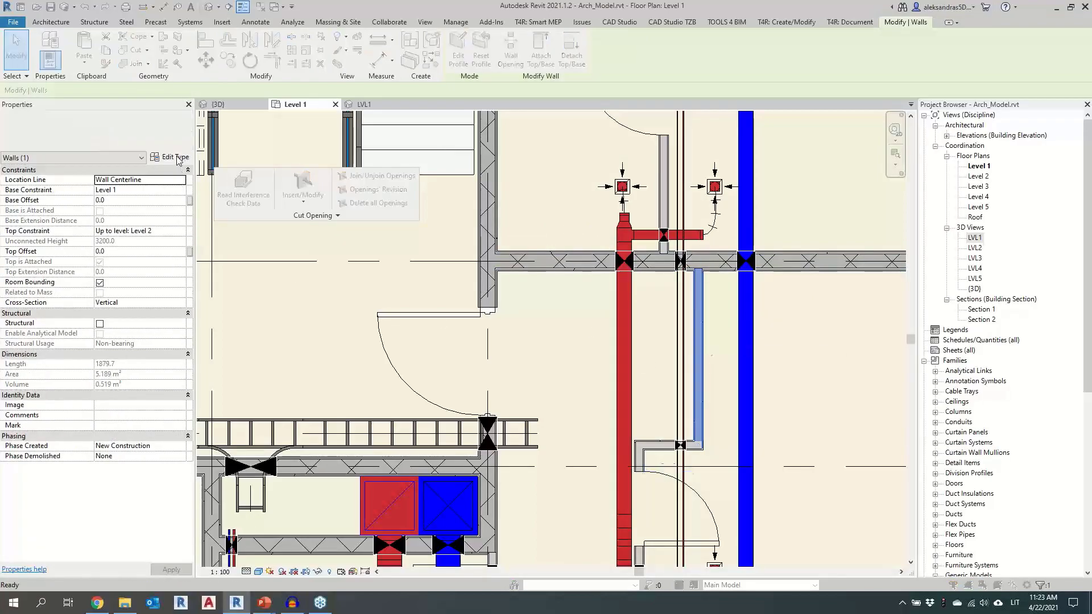
pyautogui.click(169, 157)
pyautogui.scroll(-3, 402, 410)
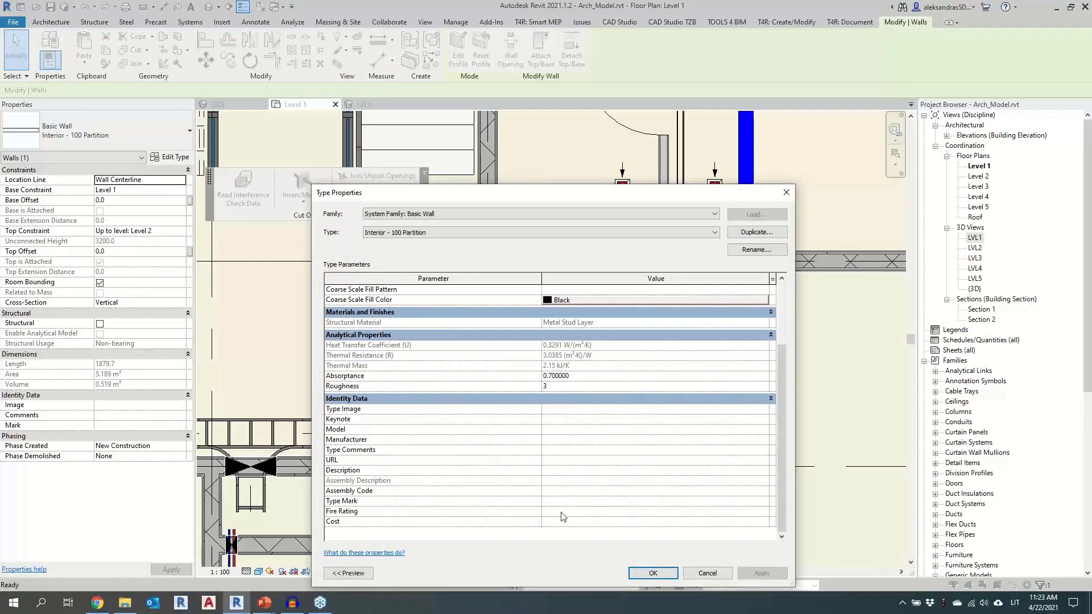
pyautogui.click(788, 193)
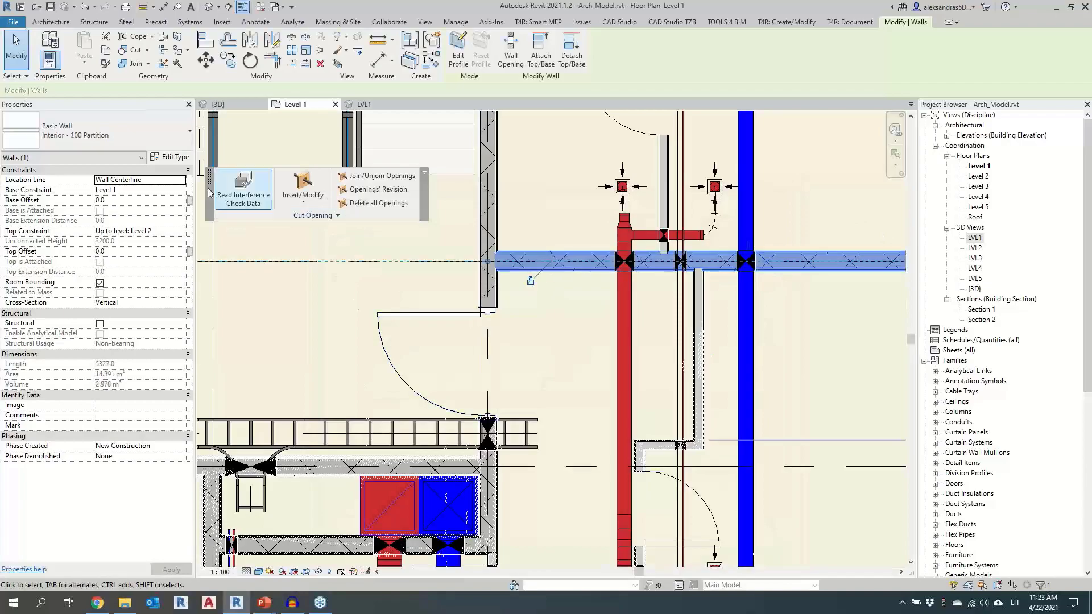
pyautogui.click(169, 157)
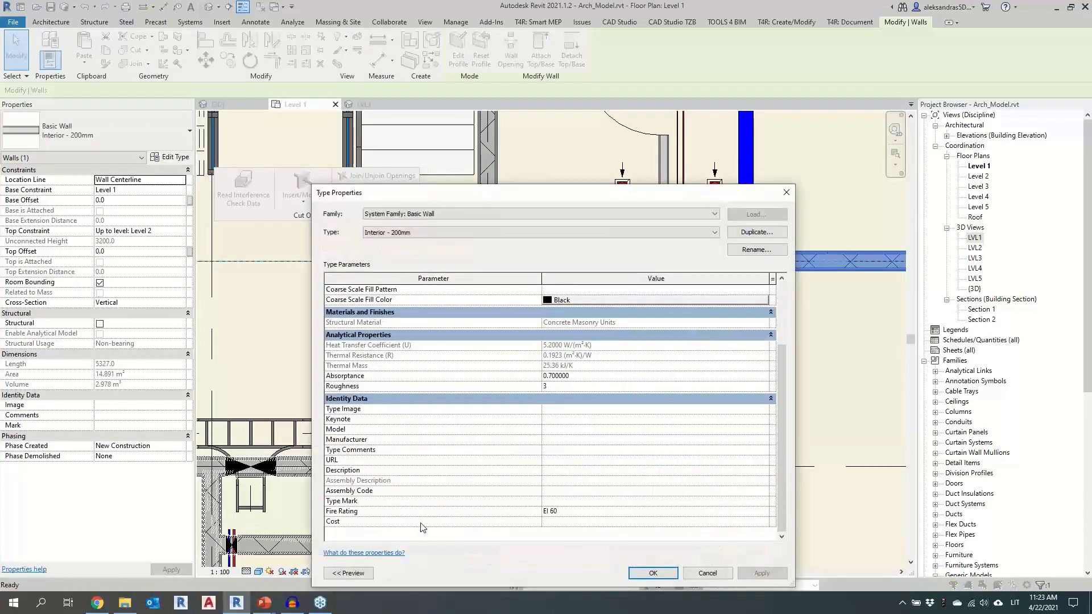
pyautogui.click(790, 192)
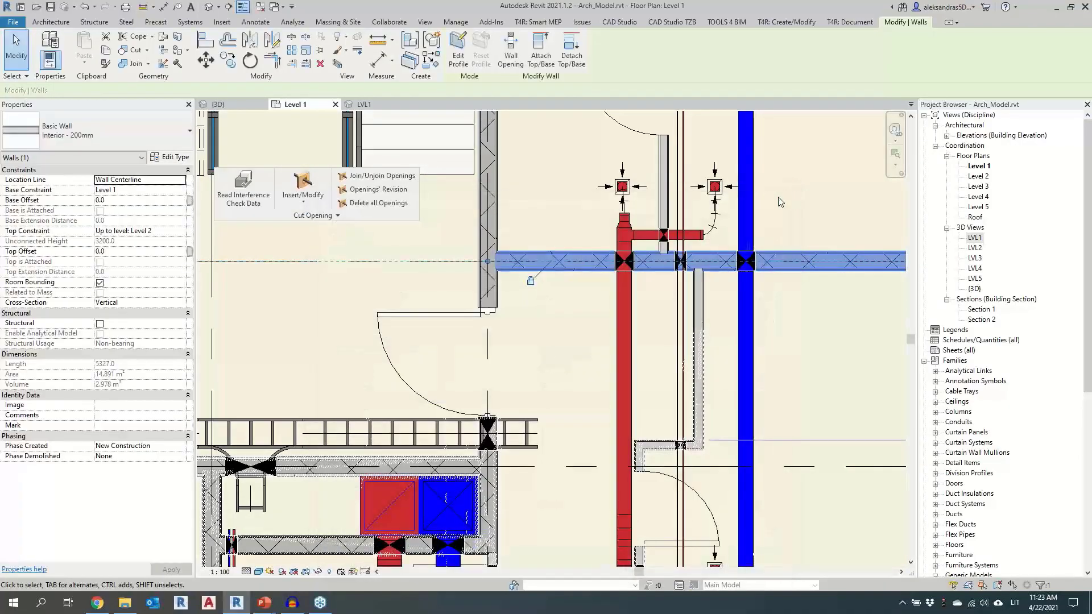
pyautogui.click(591, 319)
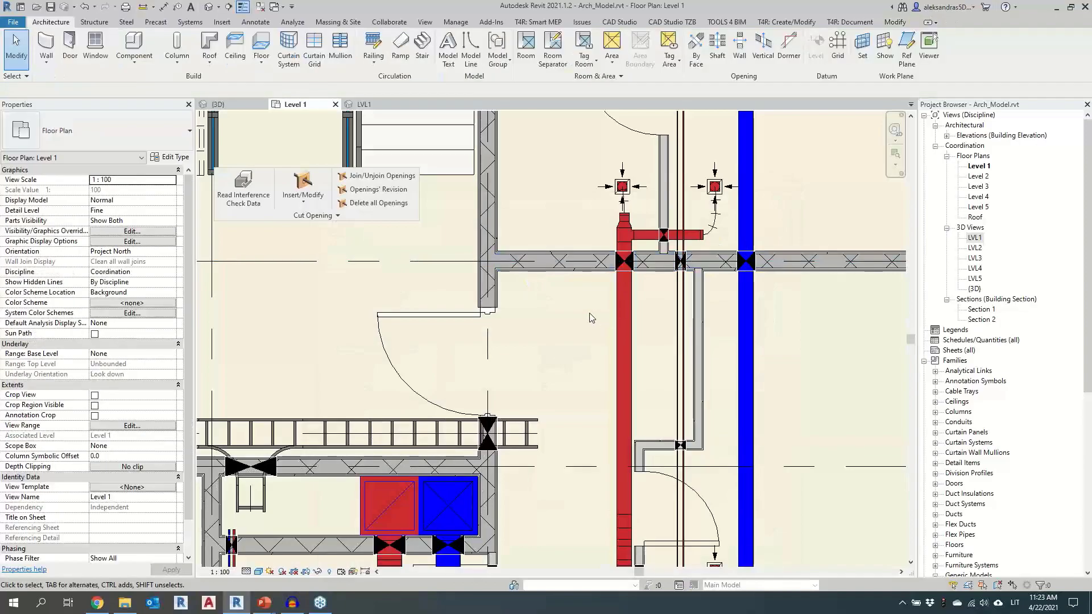
# Select the ladder horizontal tee cable tray fitting inside the linked MEP model and examine its type properties, including the OmniClass Number
pyautogui.click(619, 312)
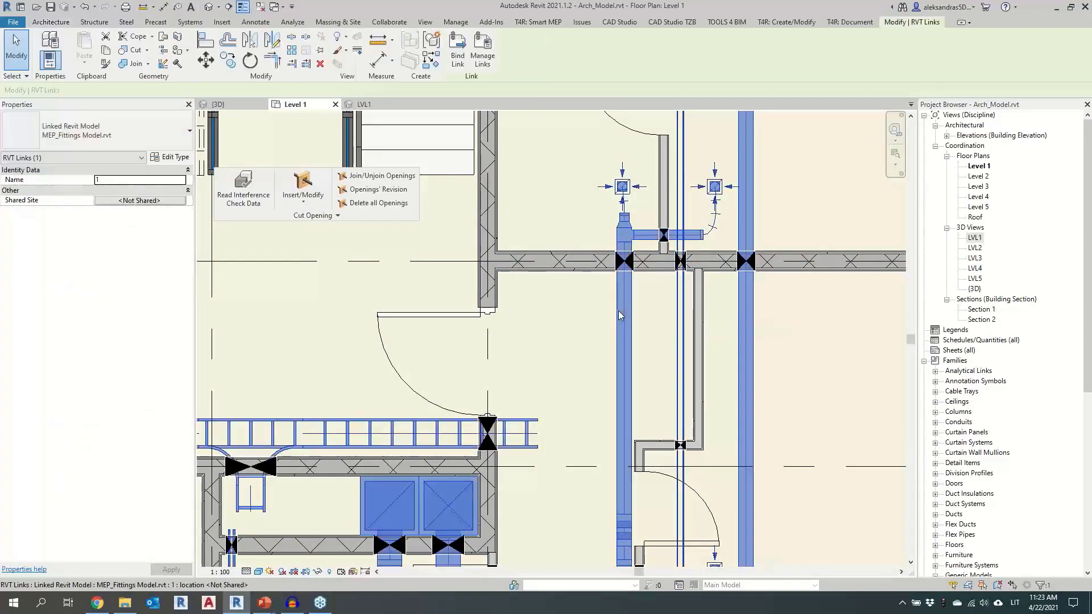
pyautogui.moveTo(535, 394); pyautogui.dragTo(564, 371, button='middle')
pyautogui.click(563, 371)
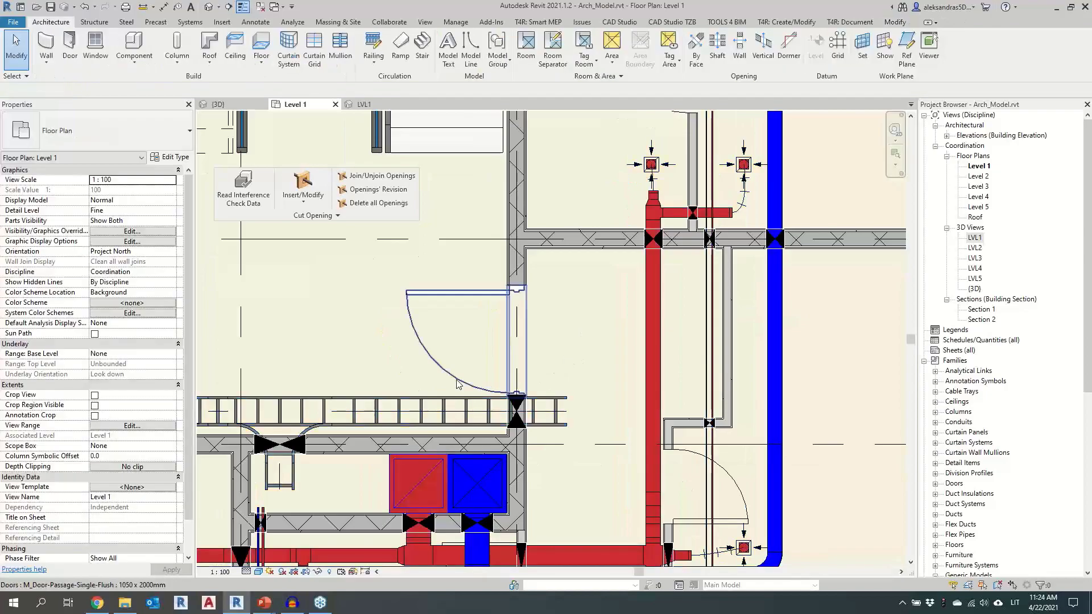
pyautogui.moveTo(423, 337); pyautogui.dragTo(607, 308, button='middle')
pyautogui.scroll(2, 457, 422)
pyautogui.press('Tab')
pyautogui.click(508, 396)
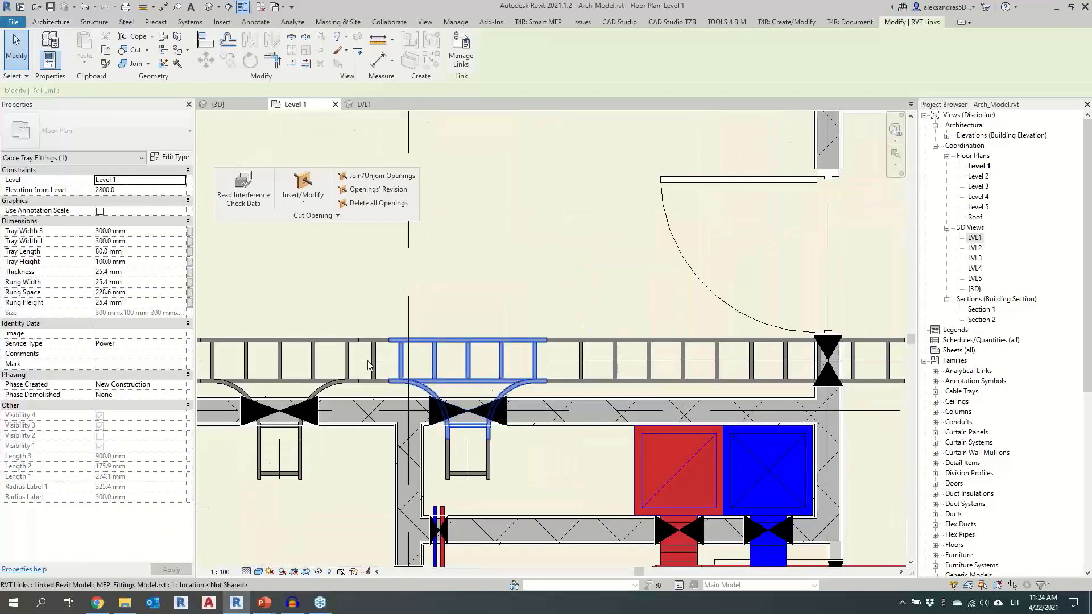
pyautogui.click(169, 157)
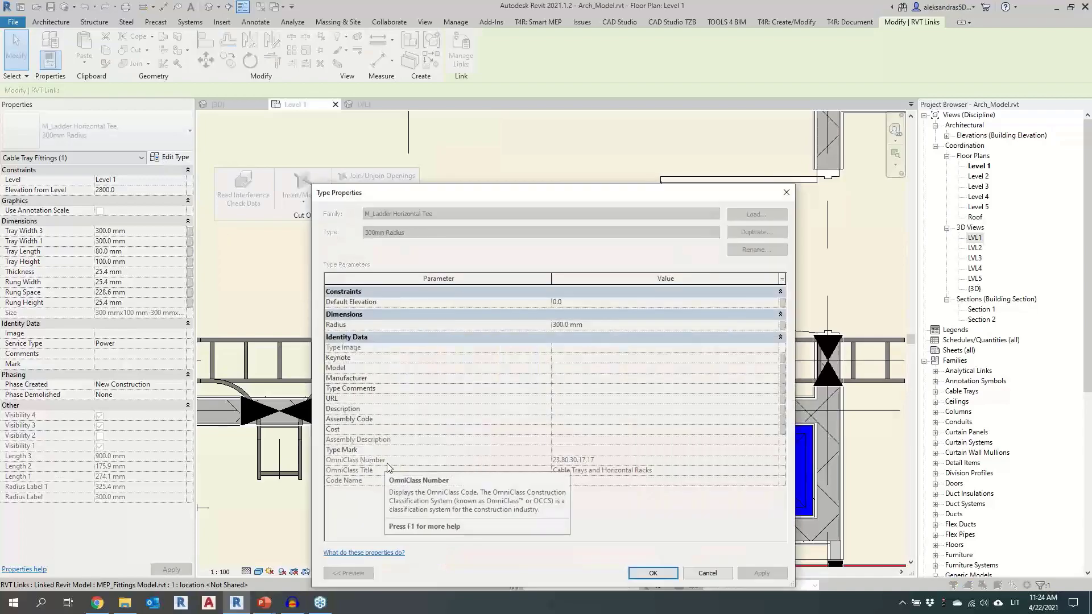
pyautogui.click(786, 192)
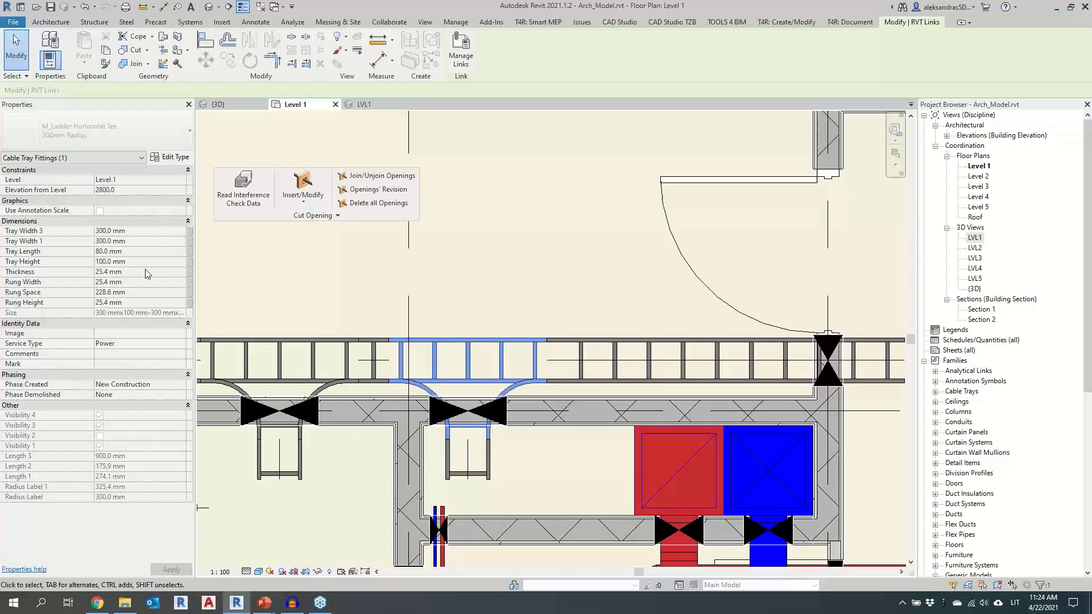
pyautogui.click(169, 158)
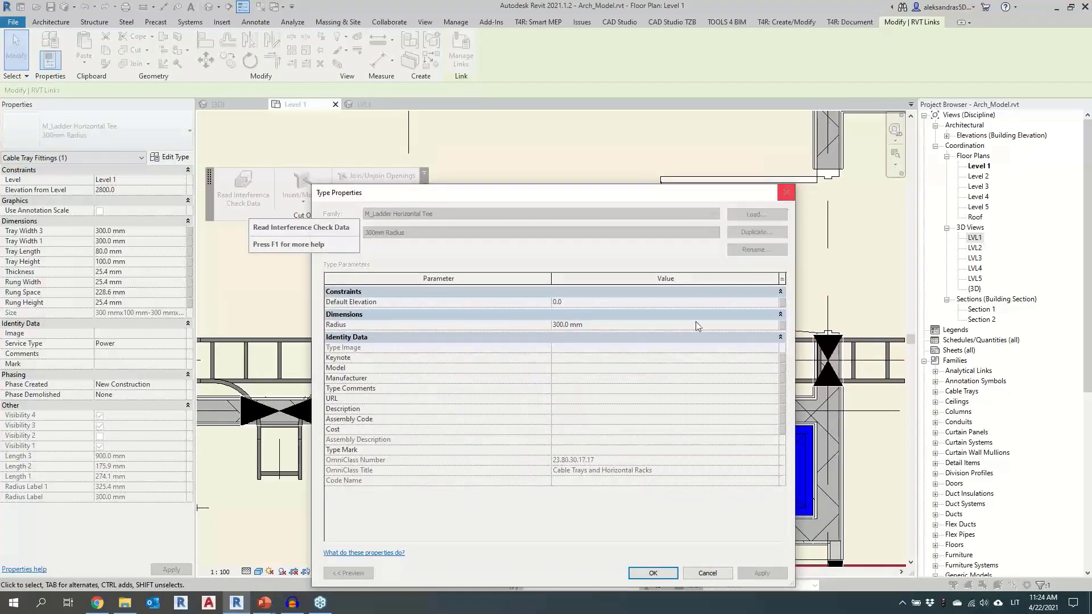
pyautogui.click(786, 192)
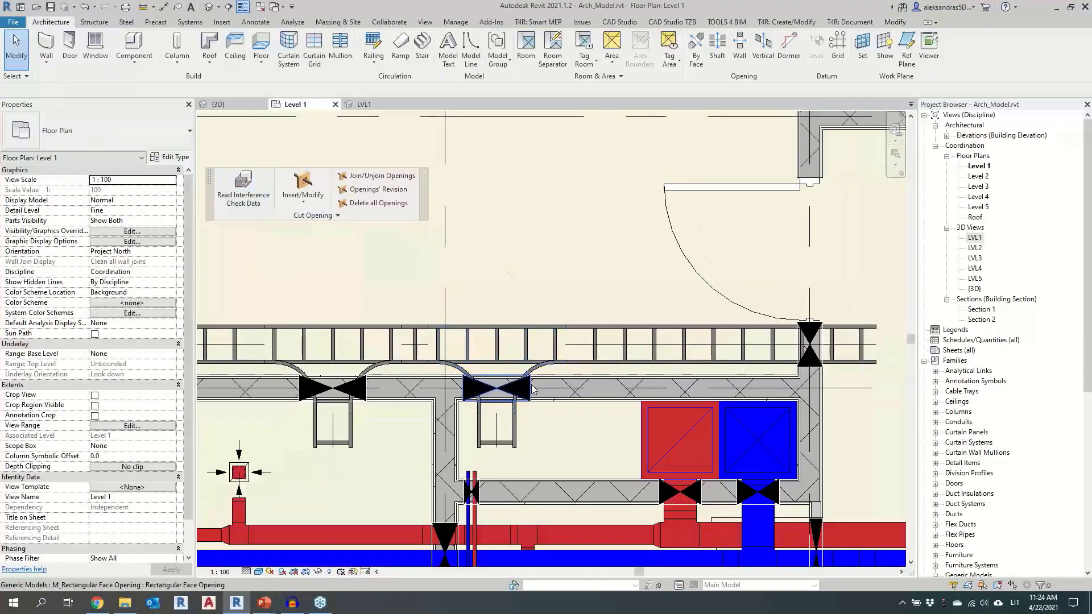
# Select the rectangular opening at that cable tray tee and review its instance parameters through the Model Properties and Data groups
pyautogui.click(532, 386)
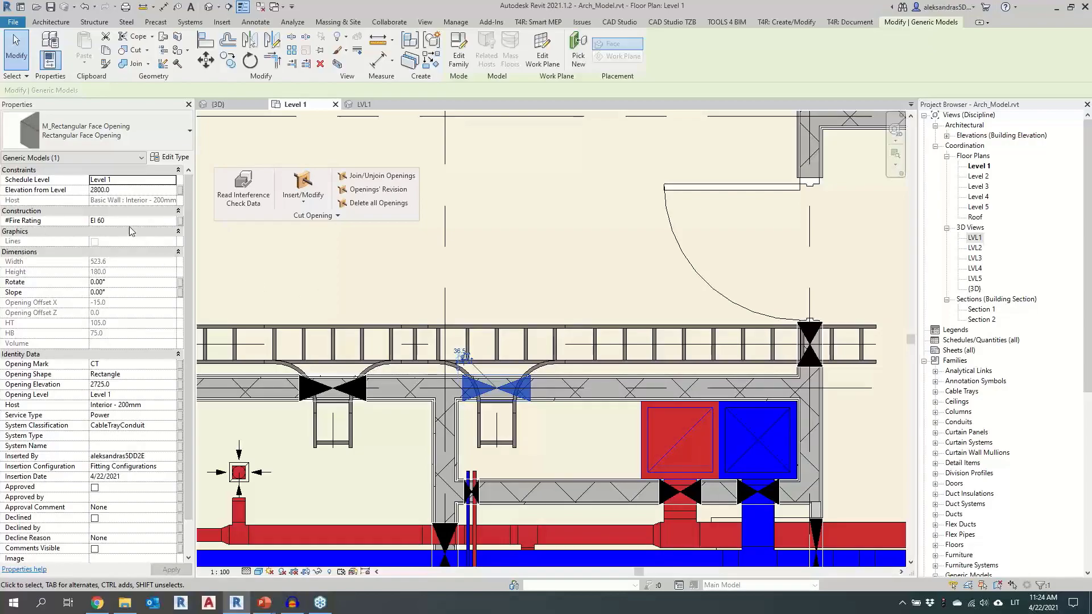
pyautogui.scroll(-5, 116, 257)
pyautogui.scroll(-7, 68, 459)
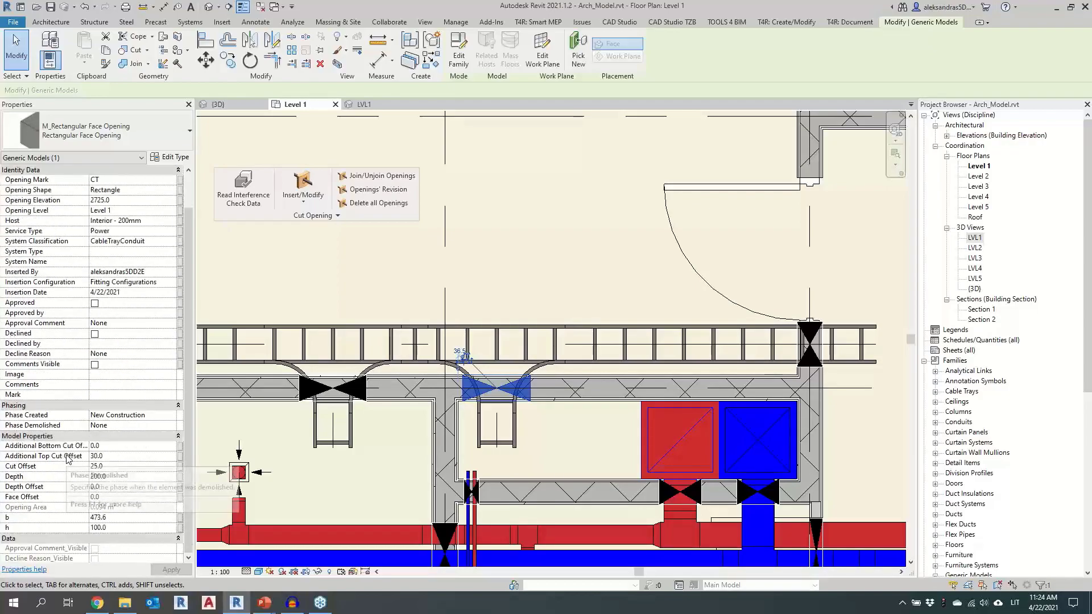
pyautogui.scroll(-2, 62, 426)
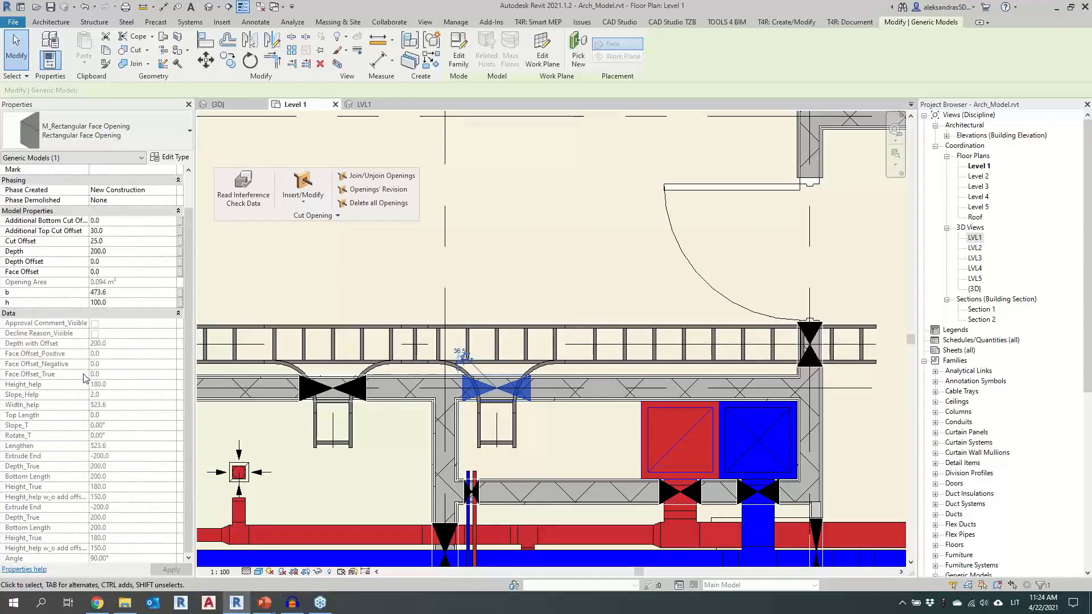
# Open the M_Rectangular Face Opening family for editing and inspect the definition of its #Fire Rating parameter in Family Types
pyautogui.doubleClick(532, 393)
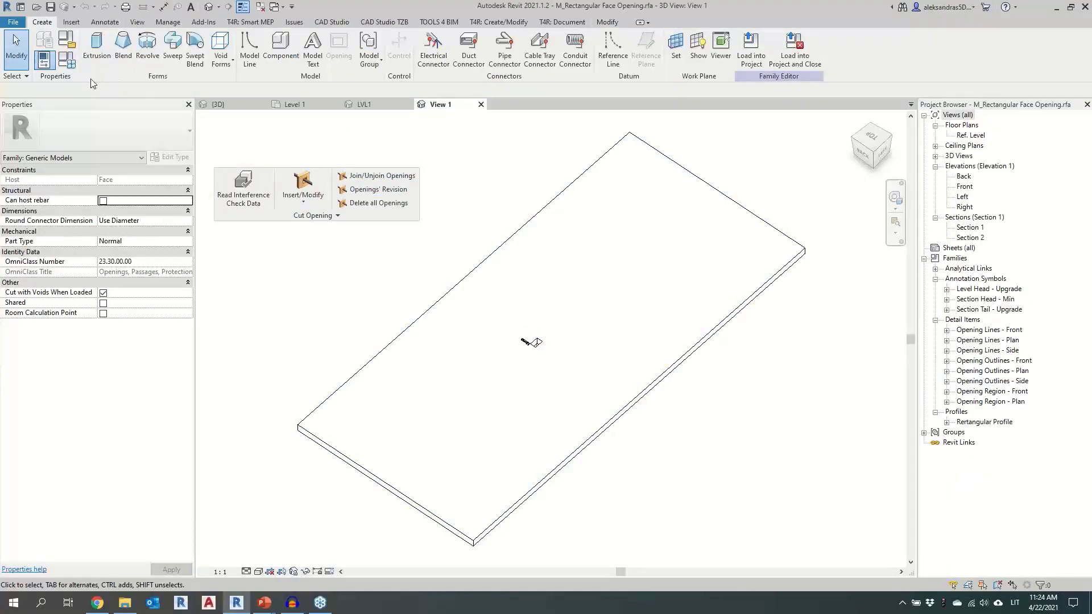
pyautogui.click(66, 59)
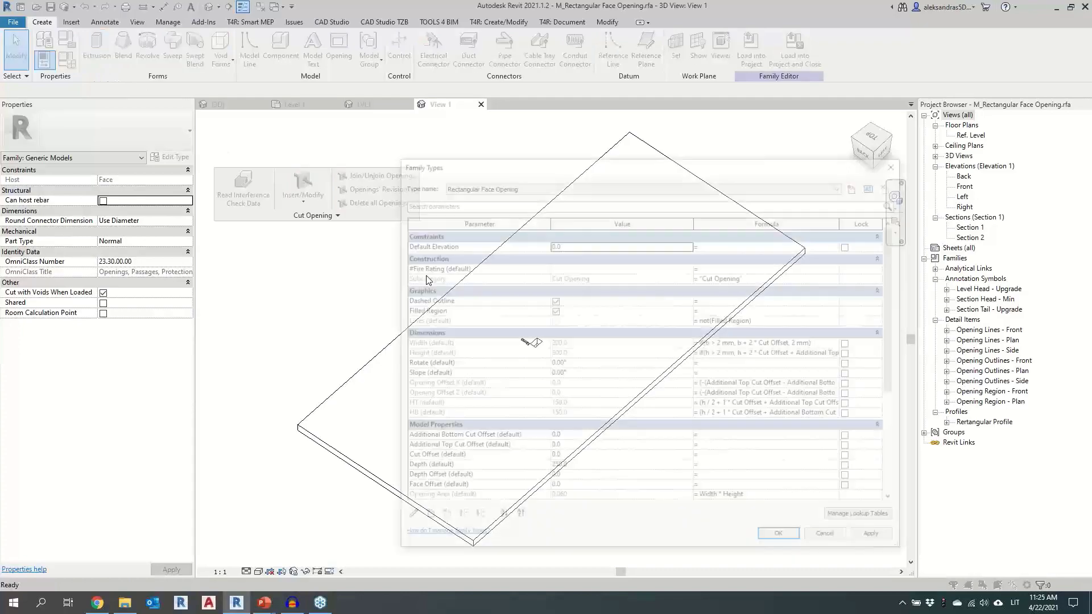
pyautogui.click(438, 268)
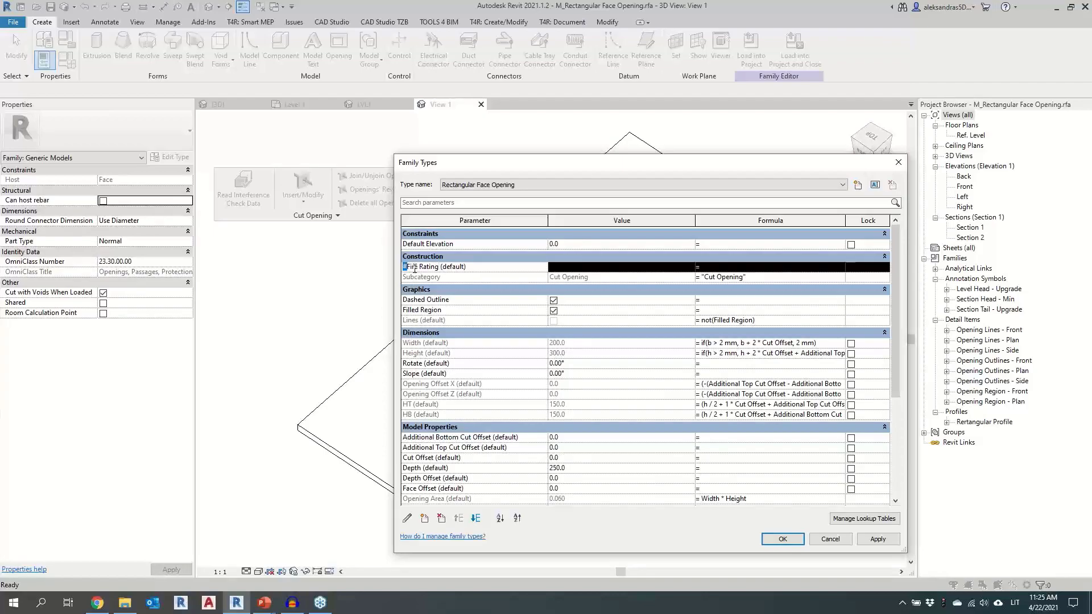
pyautogui.moveTo(406, 267); pyautogui.dragTo(440, 269)
pyautogui.click(408, 519)
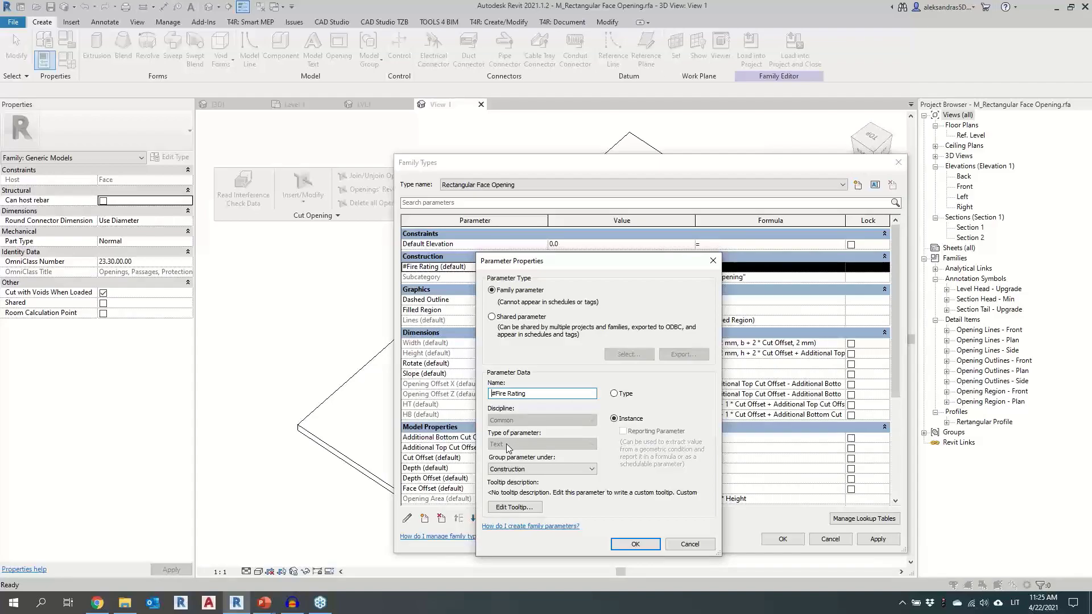
pyautogui.click(713, 261)
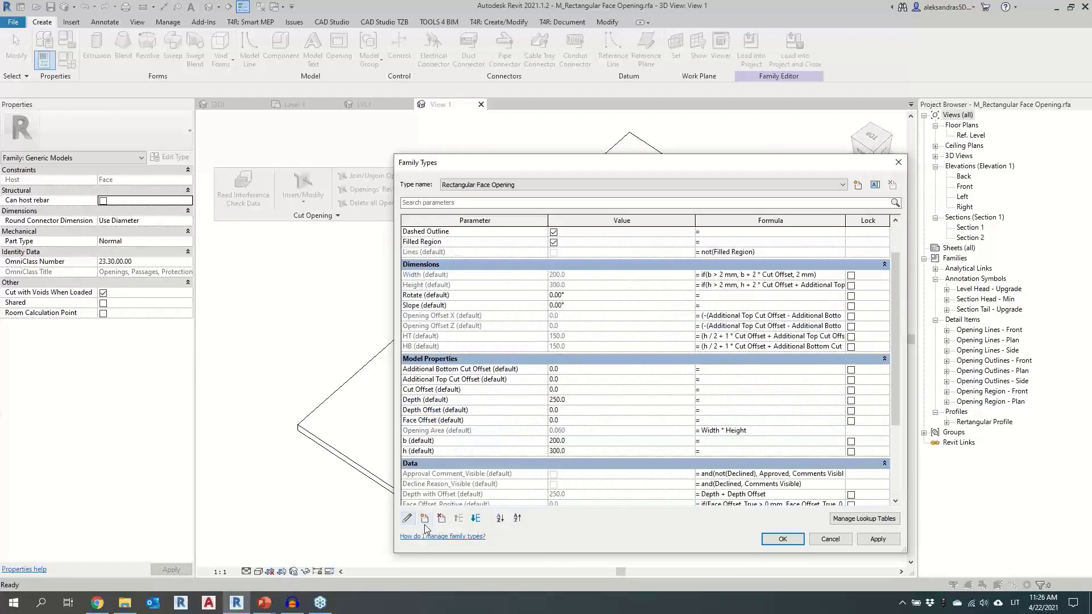
# Add an instance text parameter named ##OmniClass Number, grouped under Model Properties, to the opening family and apply the family type changes
pyautogui.click(425, 518)
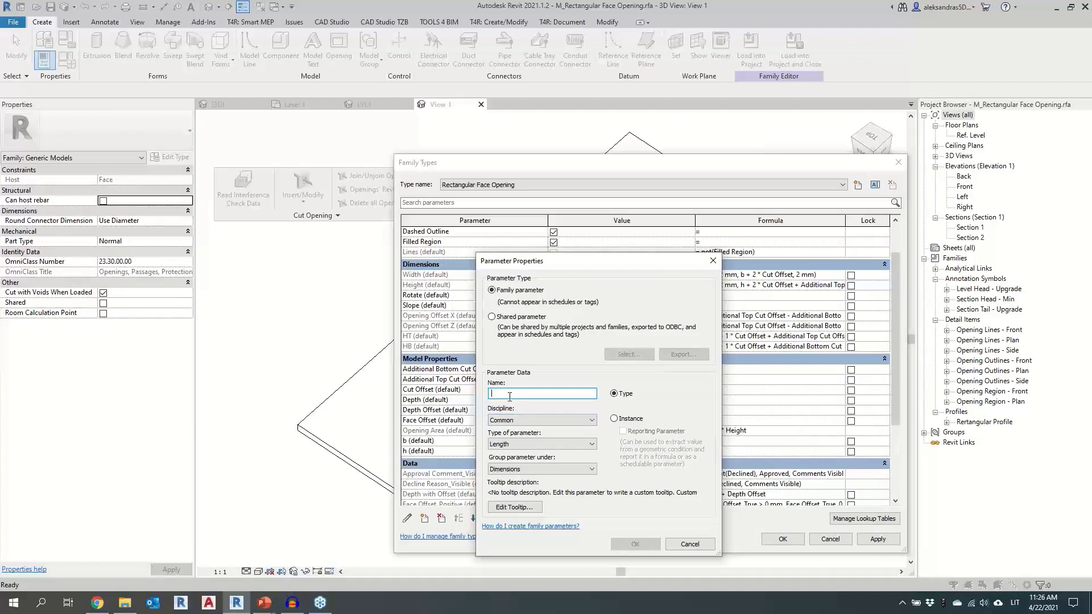
pyautogui.write('EE')
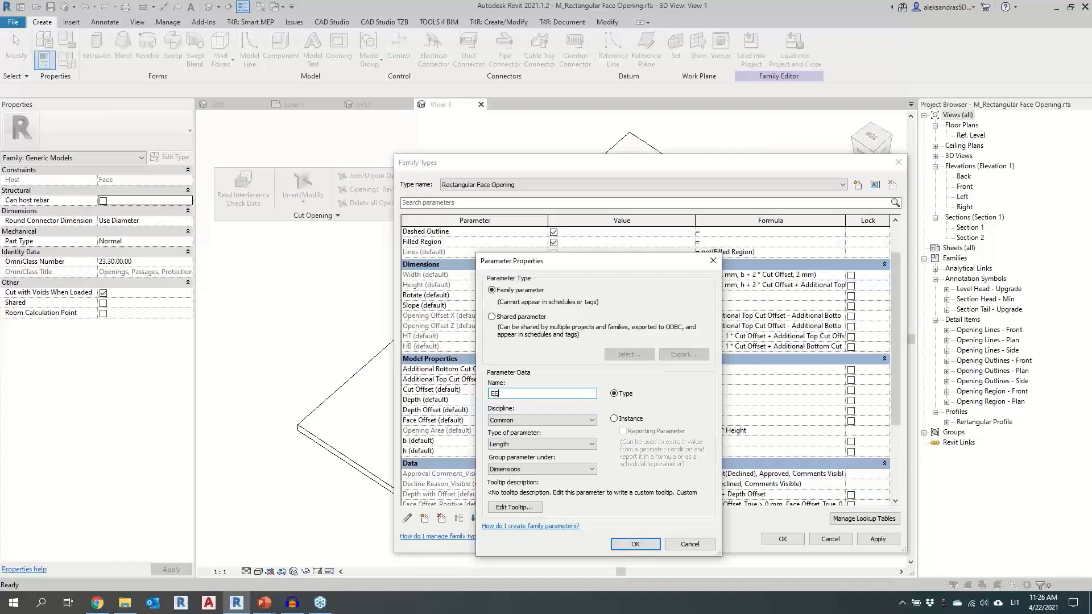
pyautogui.press('BackSpace')
pyautogui.press('BackSpace')
pyautogui.write('##')
pyautogui.click(614, 419)
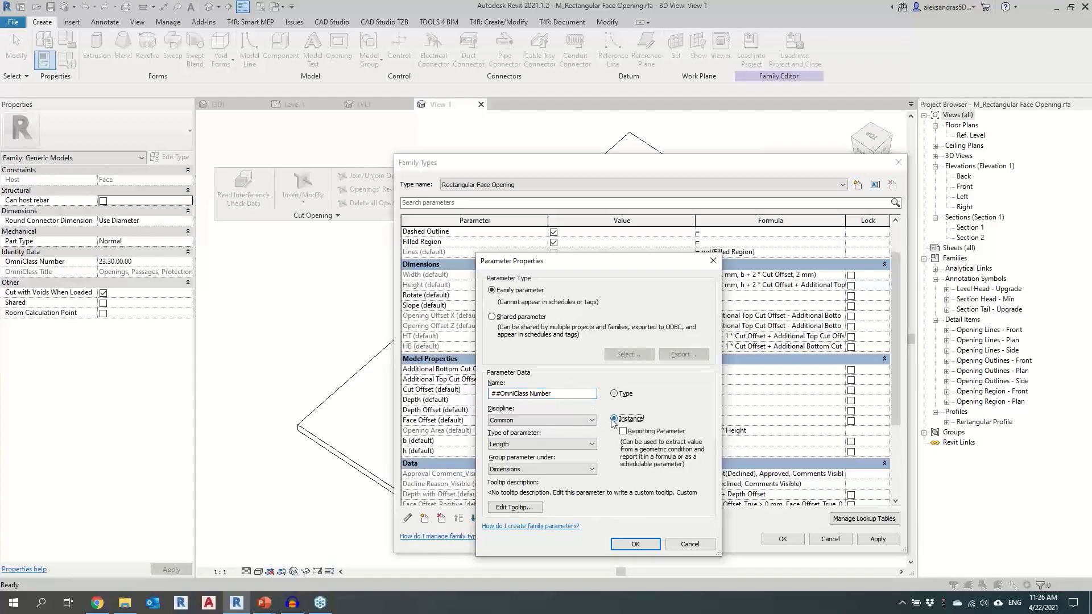
pyautogui.click(535, 444)
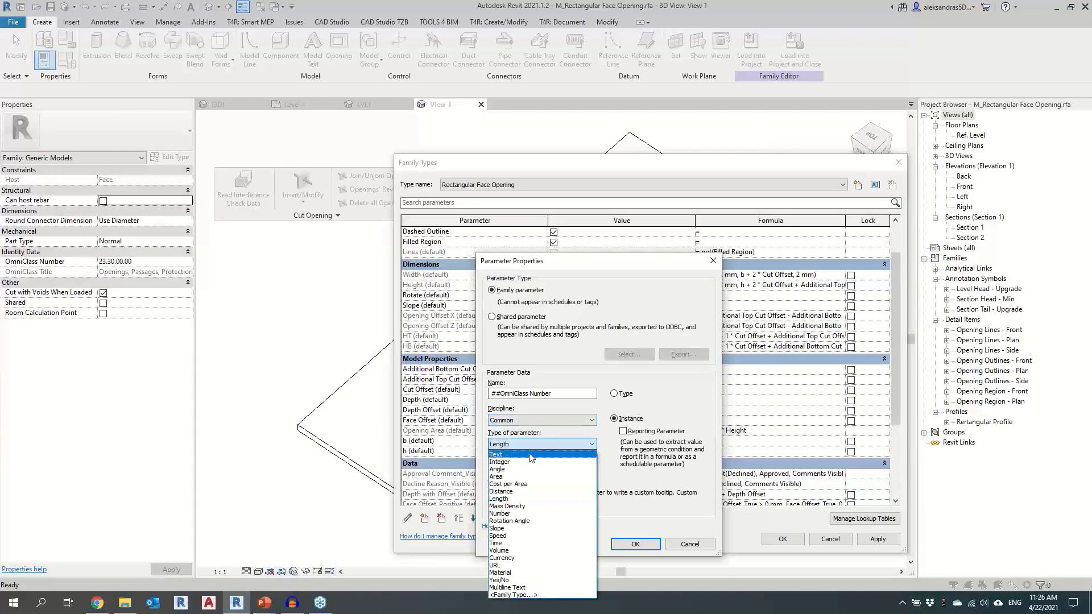
pyautogui.click(529, 456)
pyautogui.click(538, 469)
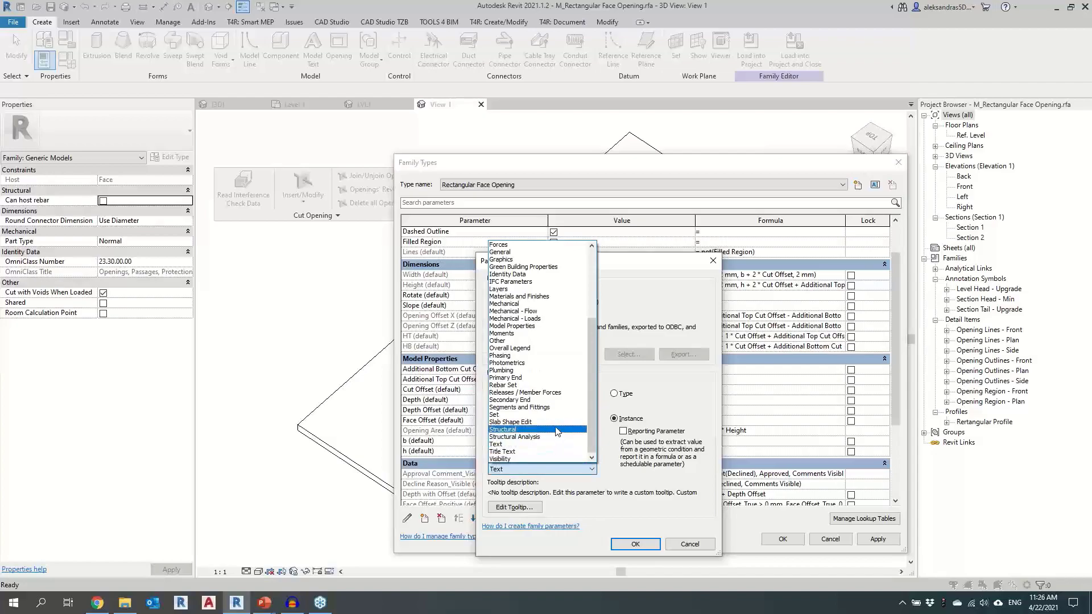
pyautogui.click(541, 326)
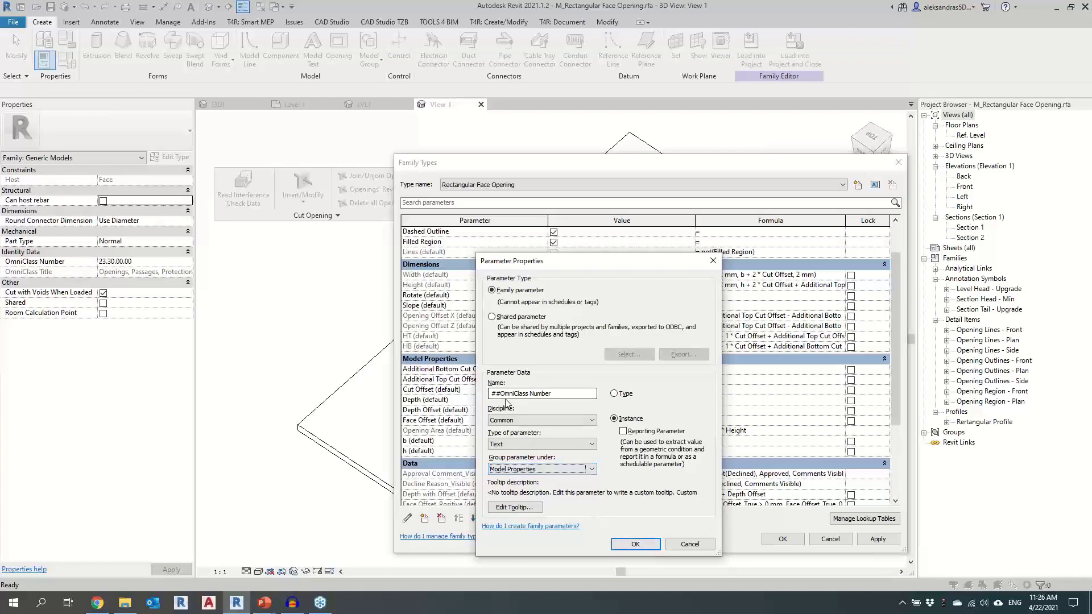
pyautogui.click(635, 544)
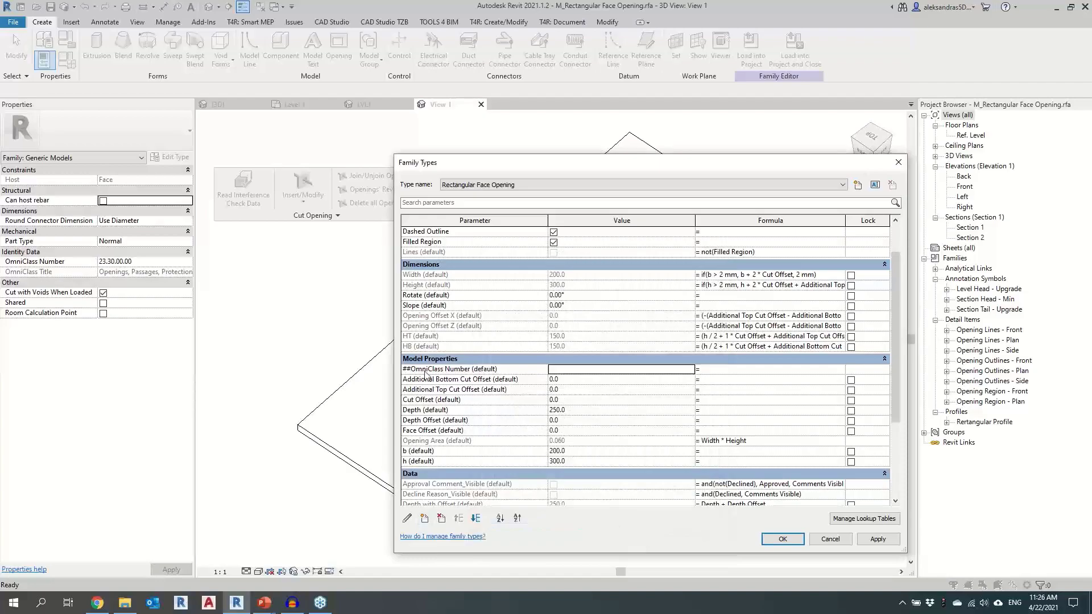
pyautogui.click(781, 540)
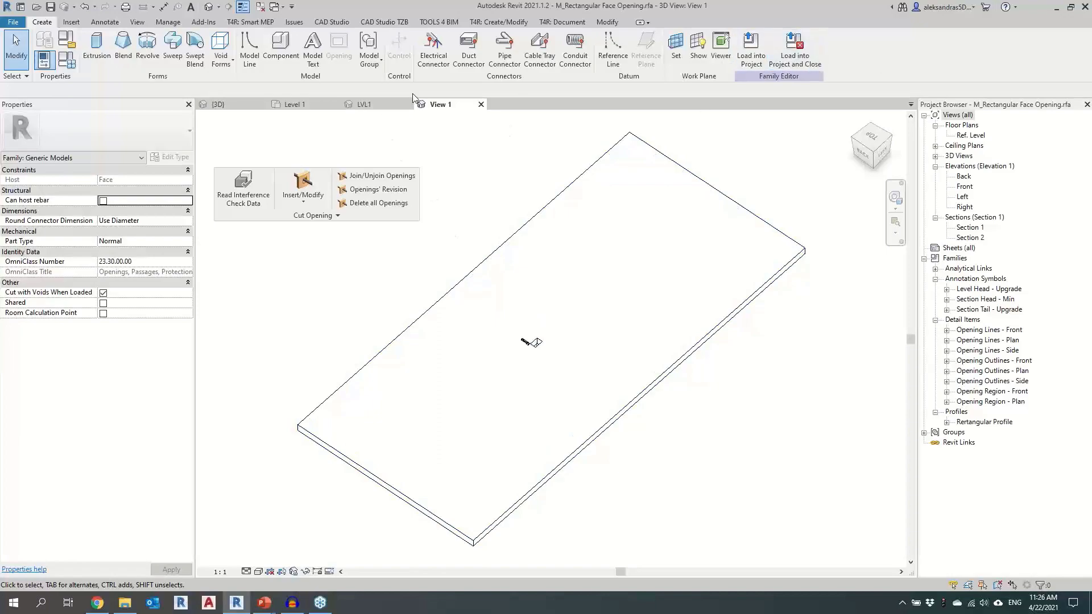
# Return to the LVL1 3D view of the architectural model and delete all inserted openings
pyautogui.click(367, 105)
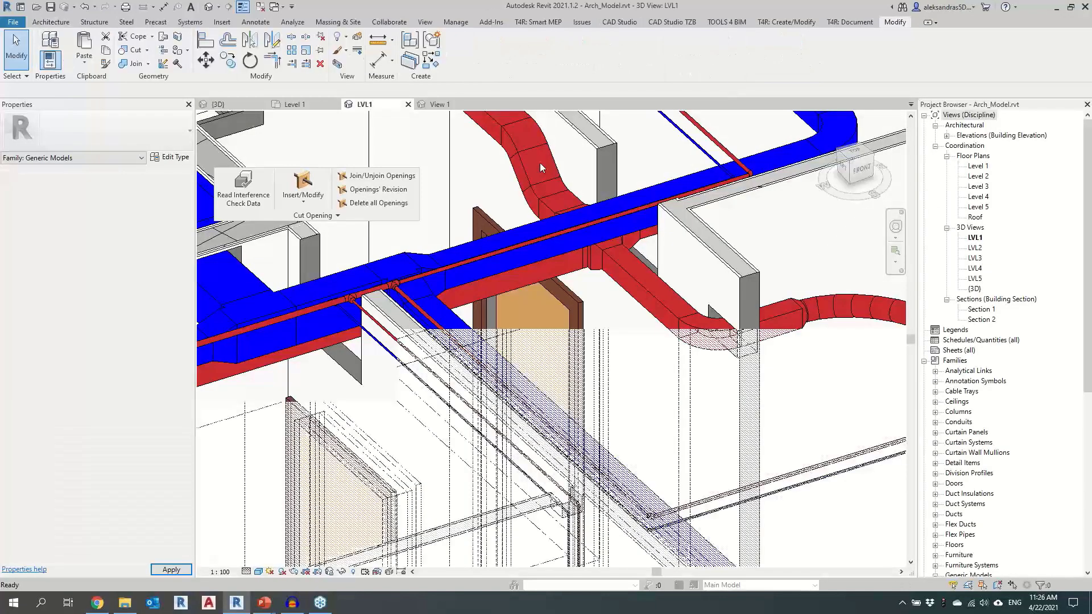
pyautogui.click(380, 203)
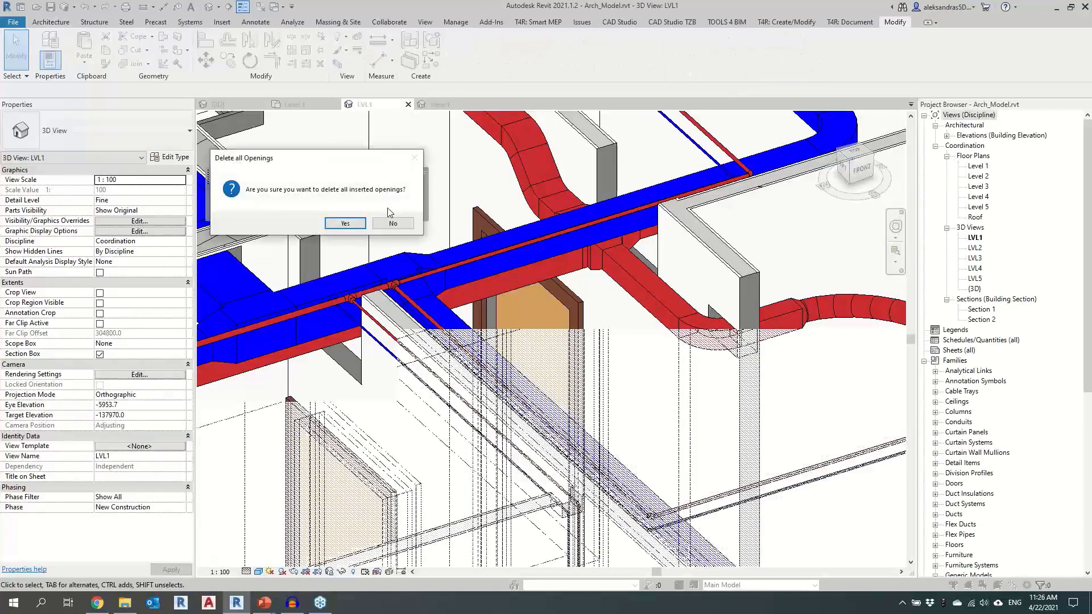
pyautogui.click(348, 223)
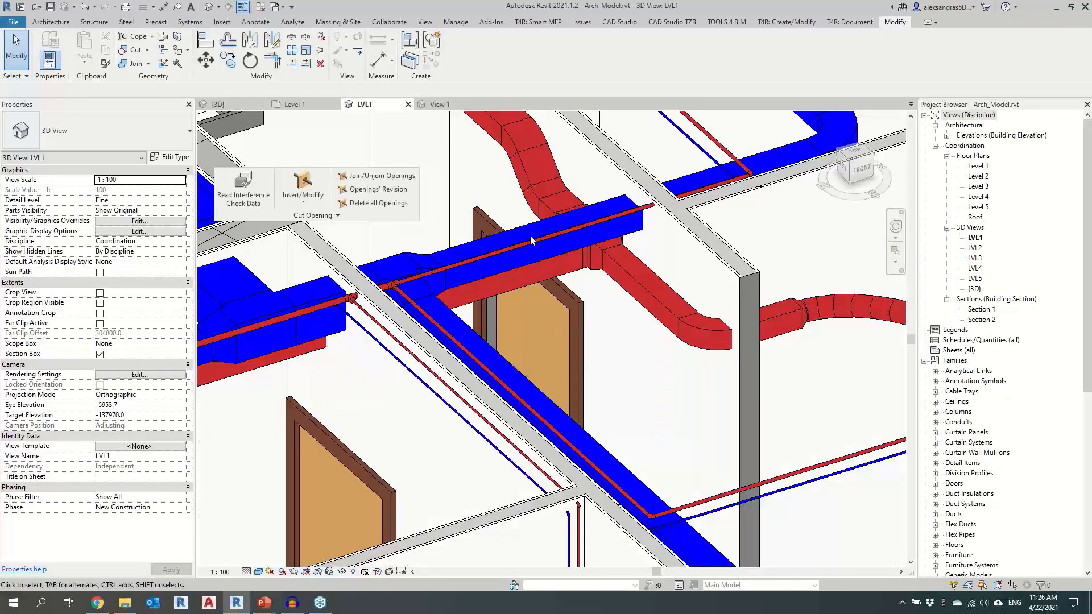
# Load the edited opening family into the architectural project, overwriting the existing version and its parameter values
pyautogui.click(453, 107)
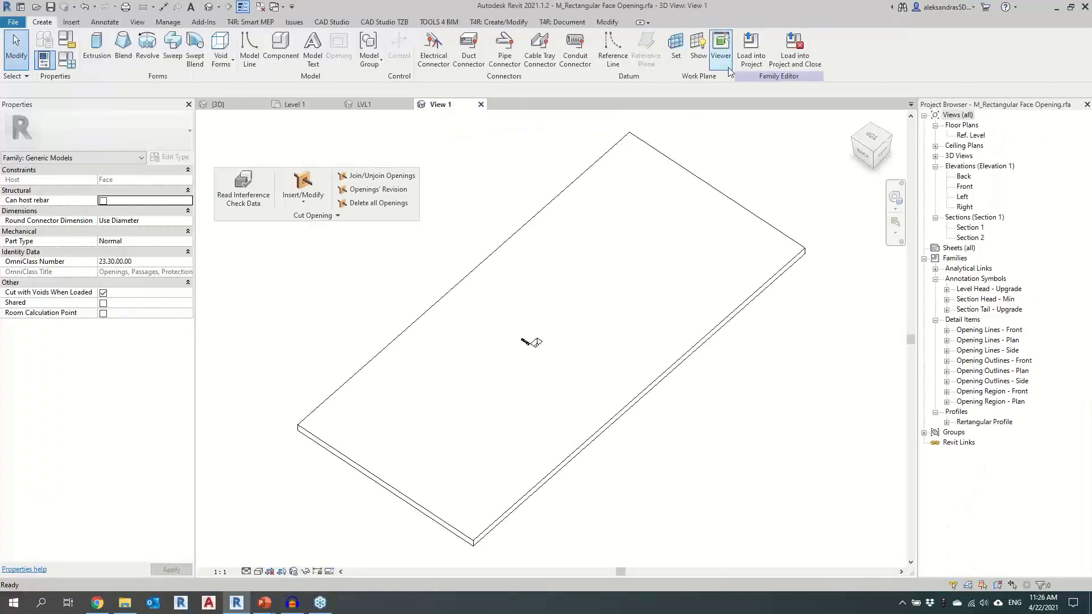
pyautogui.click(751, 50)
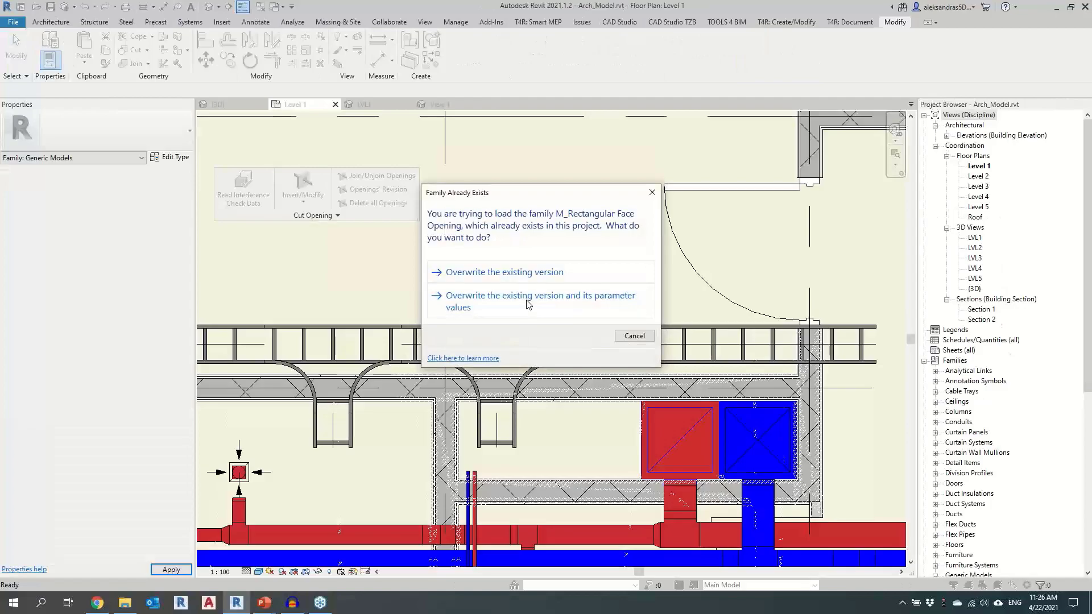
pyautogui.click(527, 301)
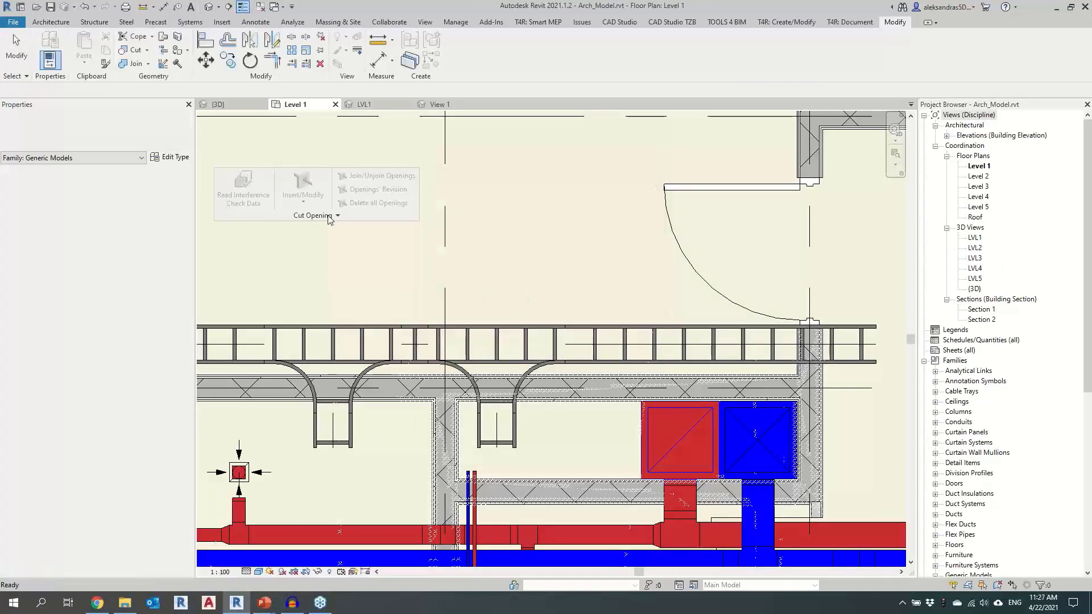
# Load the interference check report Exported.xml from the Presentation folder for inserting openings
pyautogui.click(303, 200)
pyautogui.click(312, 220)
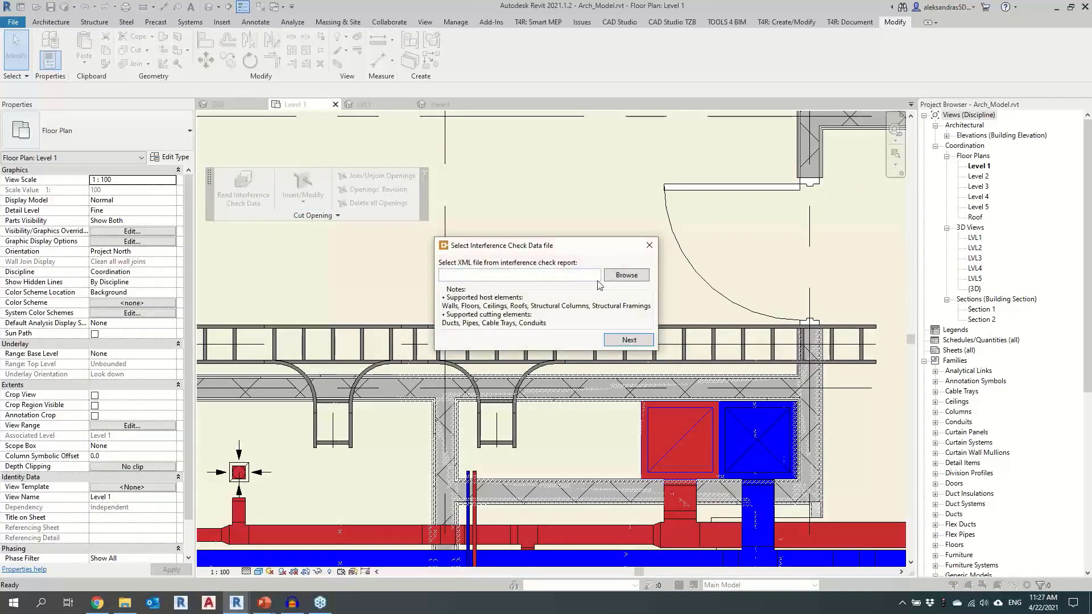
pyautogui.click(626, 276)
pyautogui.click(580, 351)
pyautogui.click(884, 573)
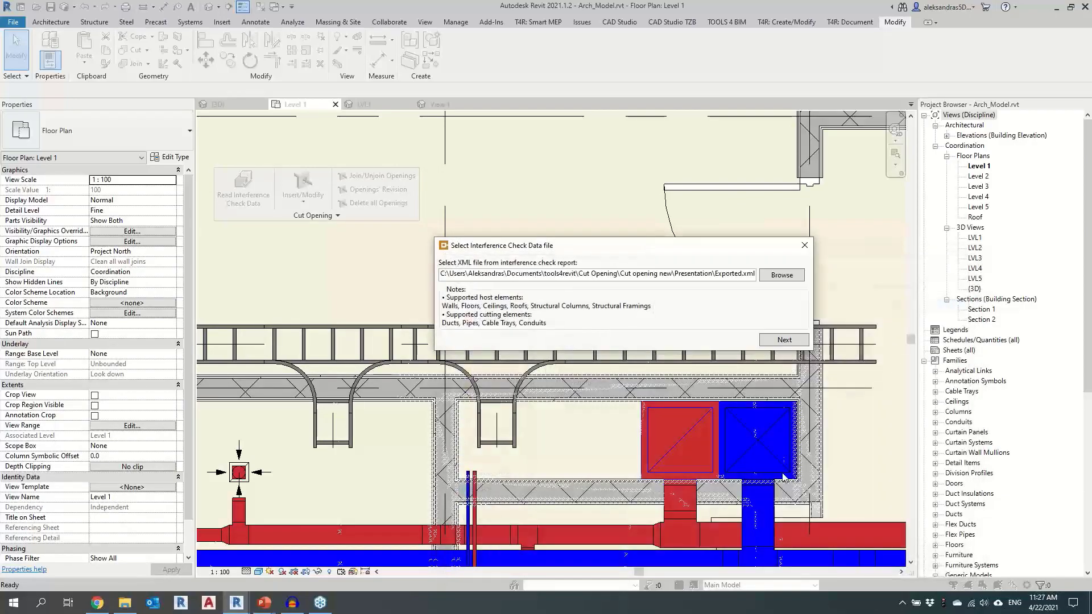
pyautogui.click(793, 341)
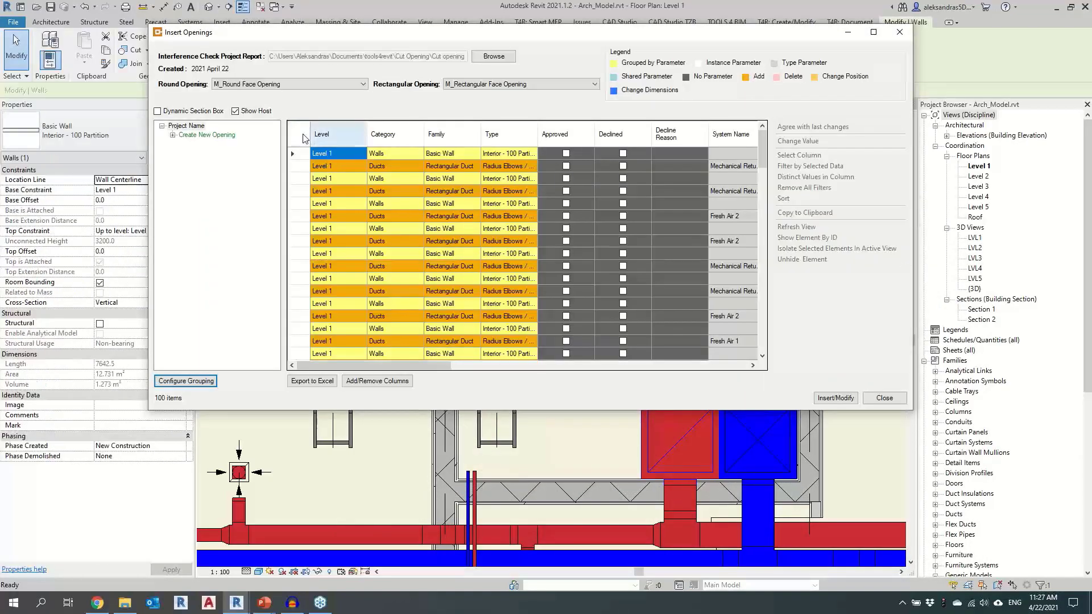
# Insert all openings listed in the report using the M_Round and M_Rectangular Face Opening families, and finish the insertion
pyautogui.click(824, 397)
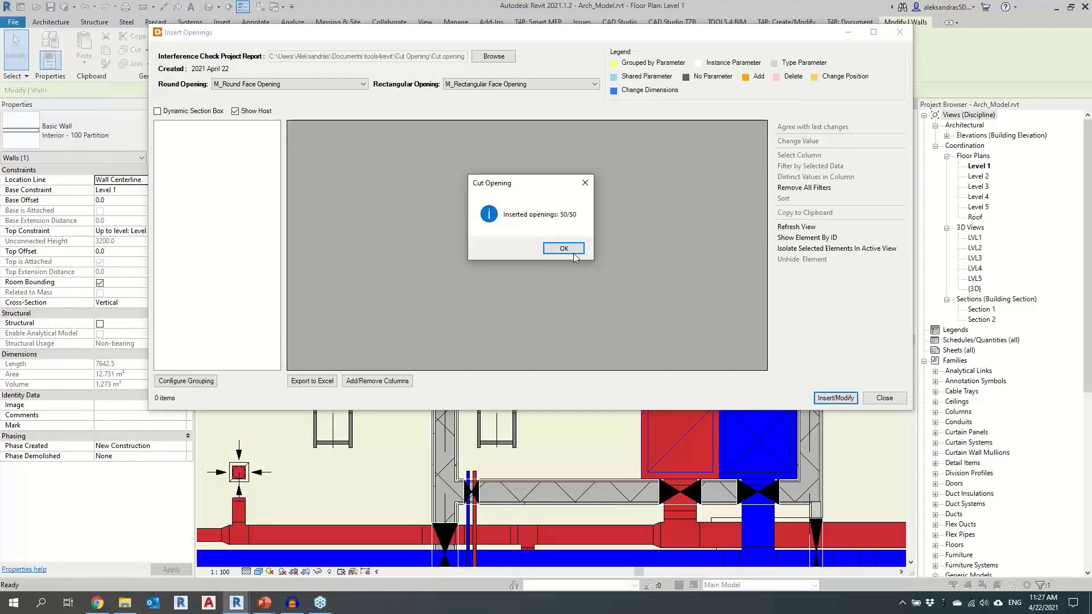
pyautogui.click(564, 250)
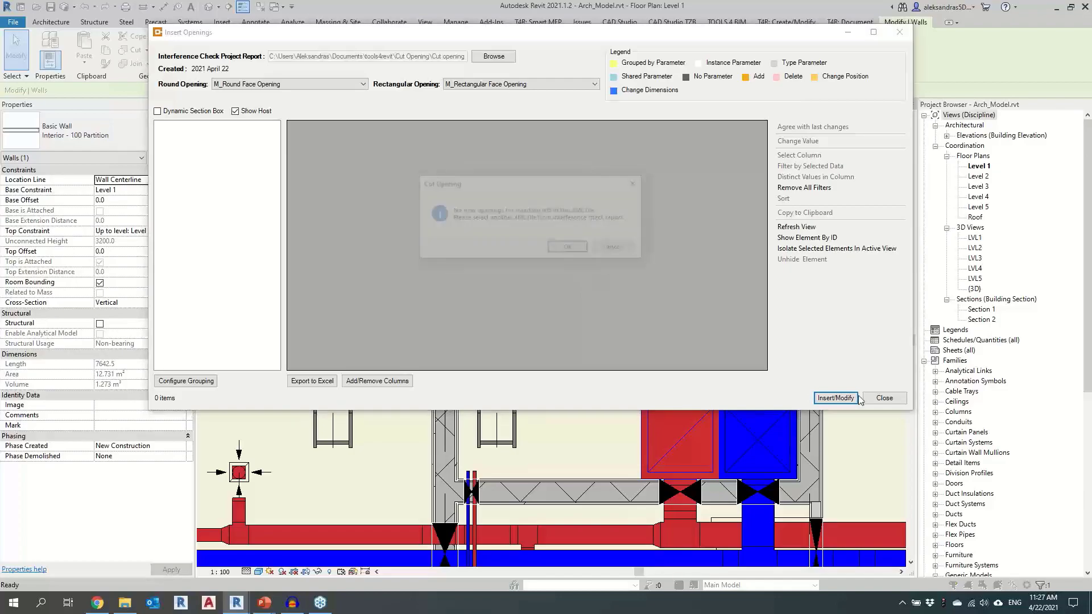
pyautogui.click(617, 251)
# Compare the OmniClass Number in the linked ladder tee fitting's type properties with the ##OmniClass Number of the opening cut for it
pyautogui.scroll(3, 546, 353)
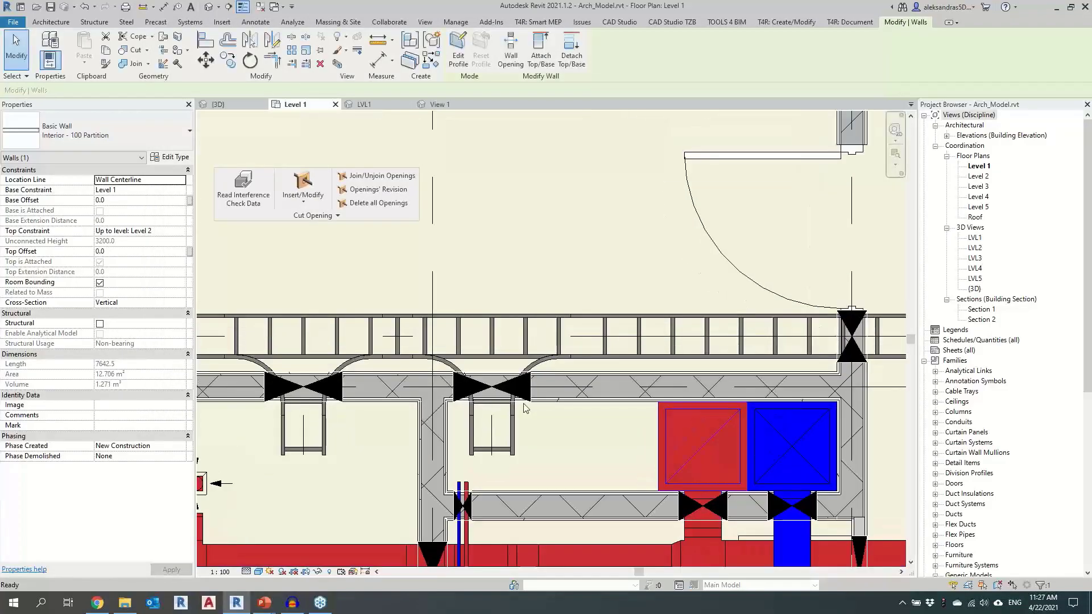
pyautogui.click(547, 336)
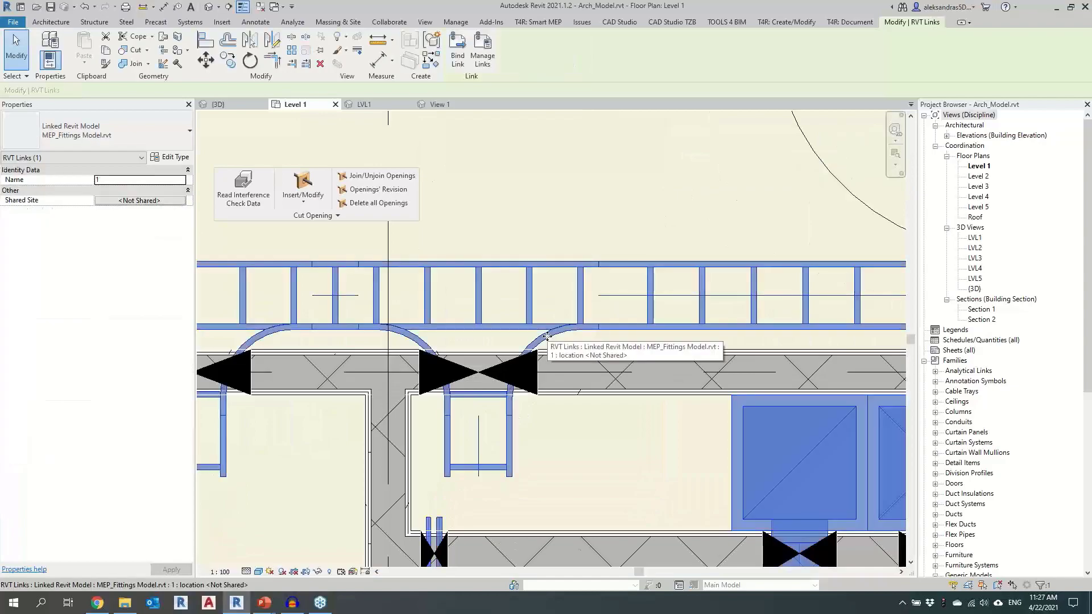
pyautogui.press('Tab')
pyautogui.click(548, 336)
pyautogui.click(171, 157)
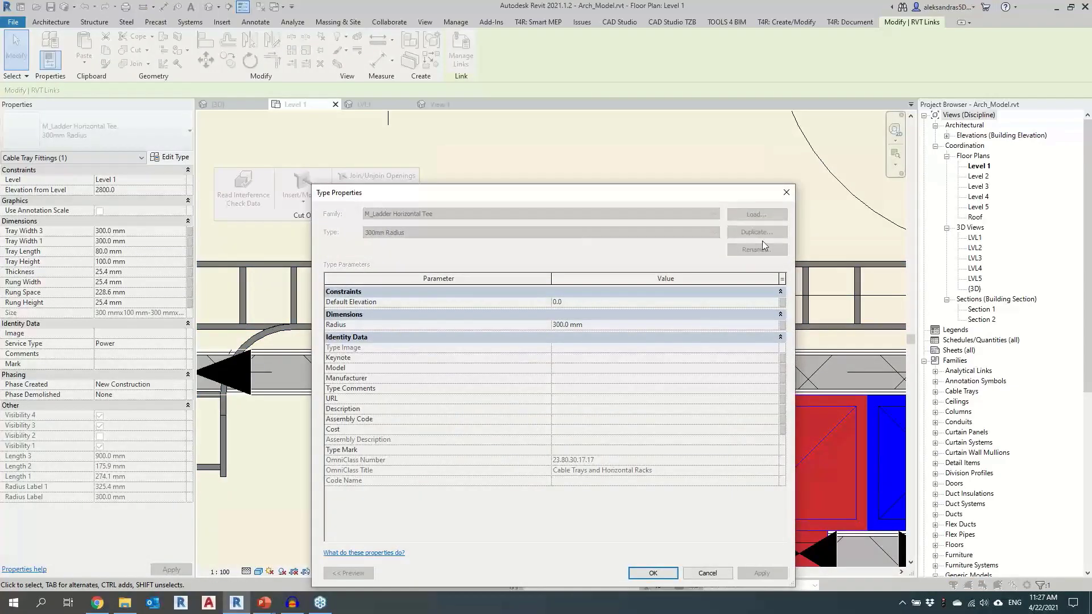
pyautogui.click(786, 193)
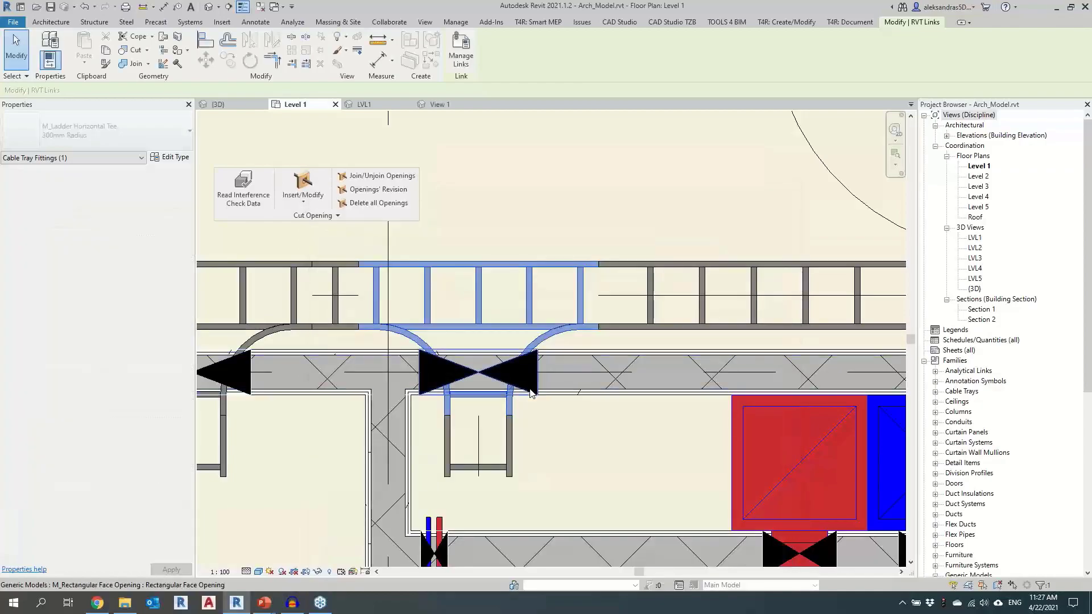
pyautogui.scroll(-7, 97, 435)
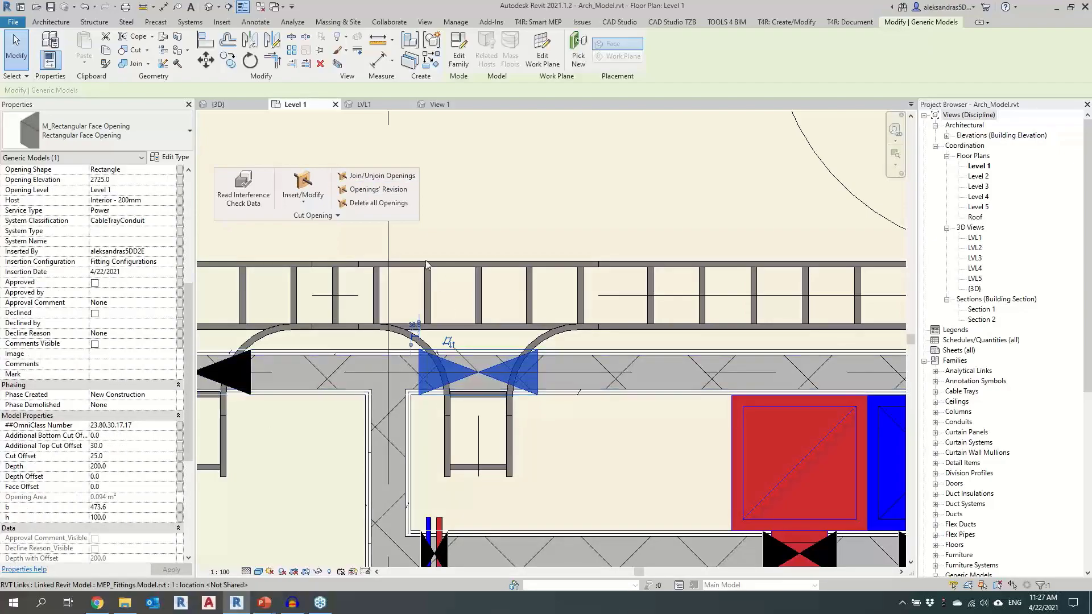
# Open the Openings' Revision and list the elements of the Created Opening group
pyautogui.click(382, 195)
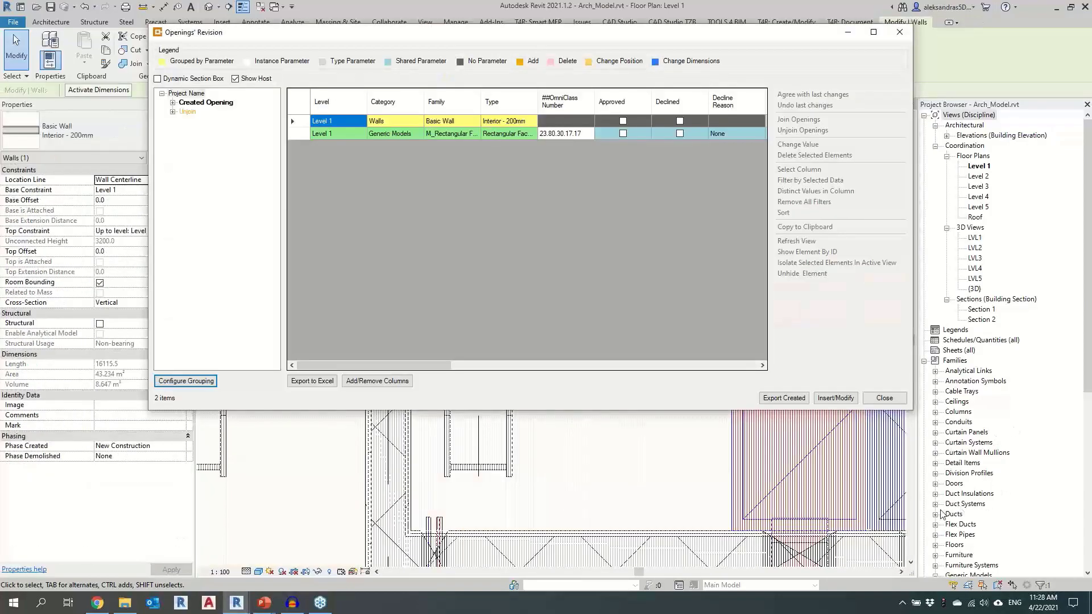
pyautogui.click(189, 113)
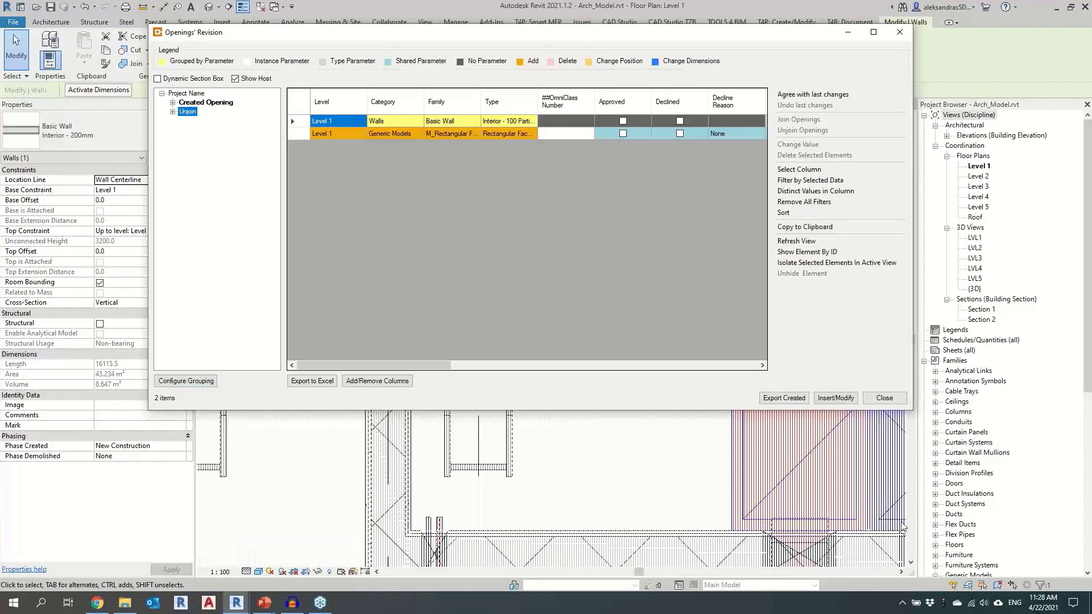
pyautogui.click(210, 104)
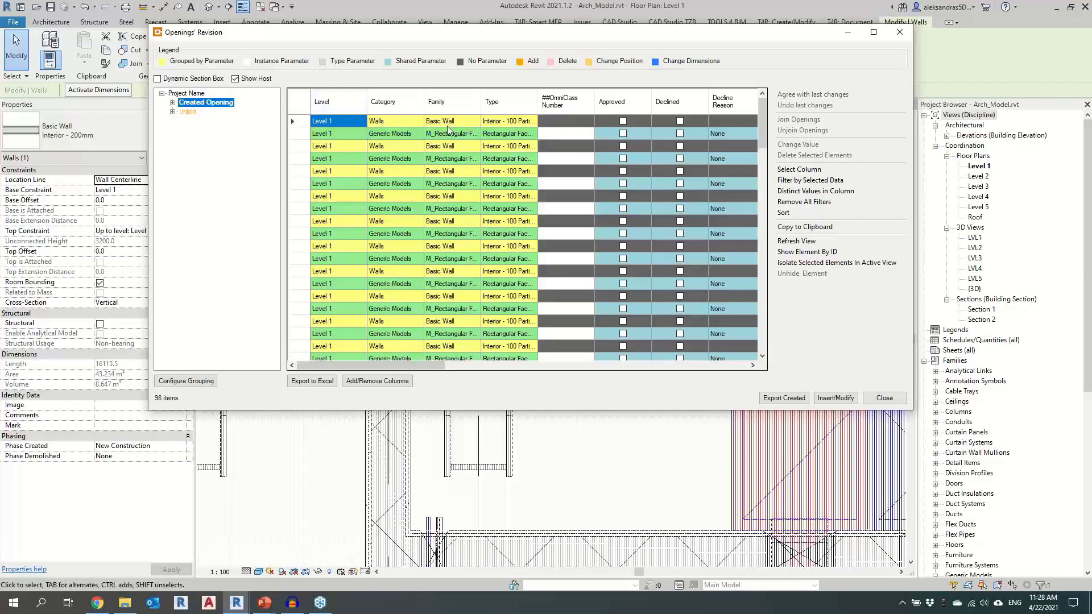
pyautogui.click(366, 381)
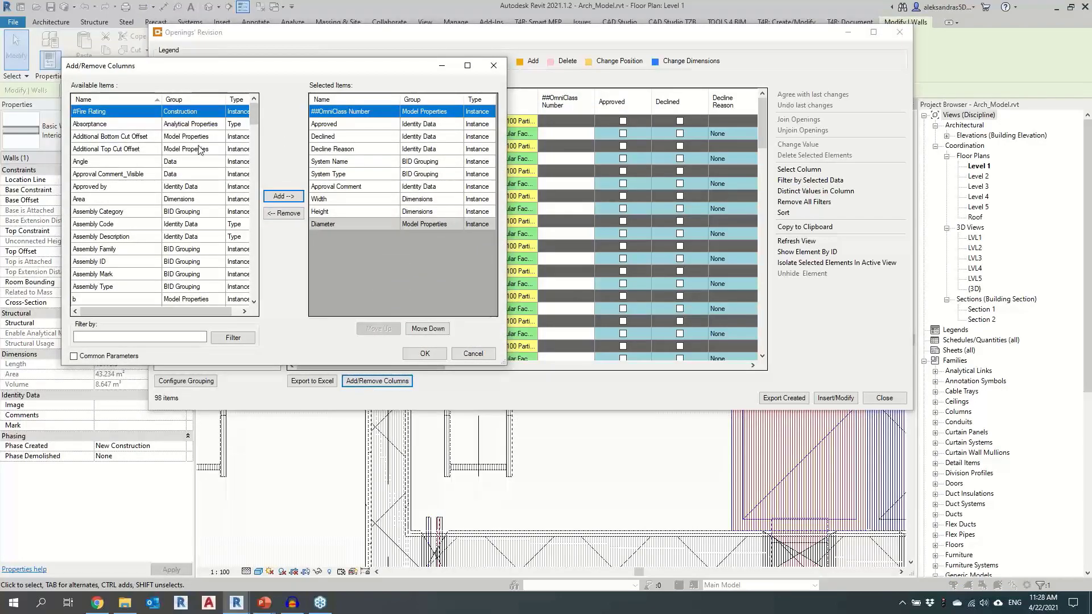
pyautogui.moveTo(253, 119)
pyautogui.mouseDown()
pyautogui.moveTo(252, 175)
pyautogui.moveTo(253, 114)
pyautogui.mouseUp()
pyautogui.click(492, 67)
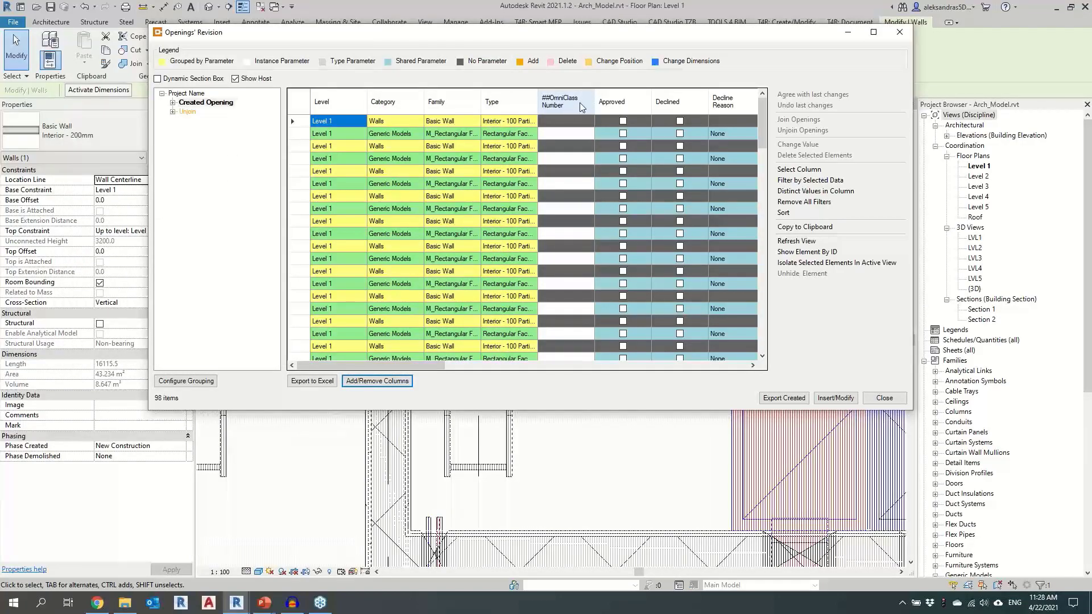
# Filter the created openings by the distinct ##OmniClass Number value 23.80.30.17.17
pyautogui.rightClick(559, 137)
pyautogui.click(559, 134)
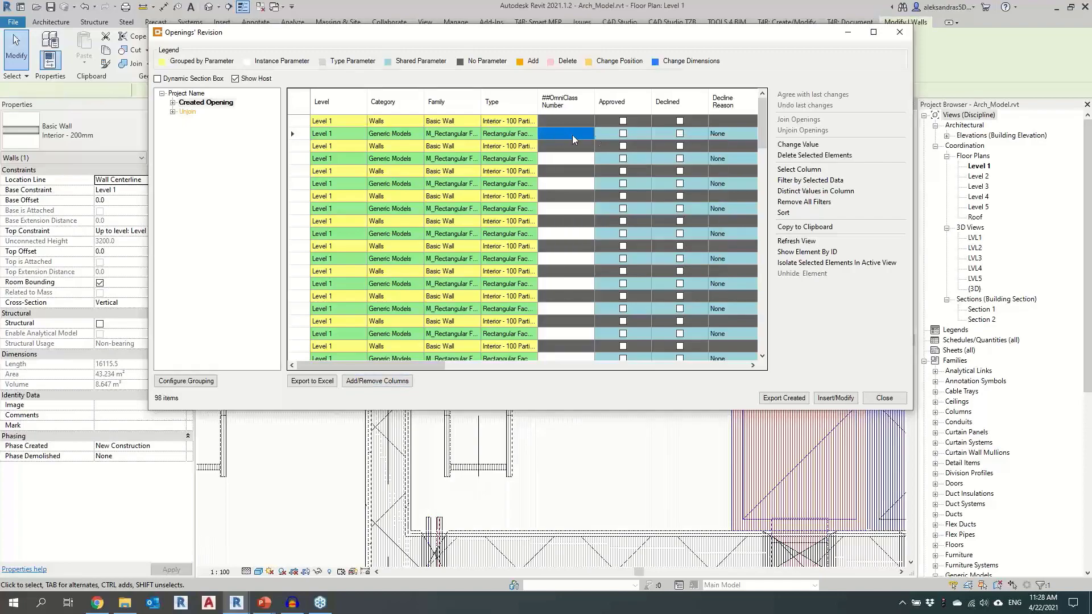
pyautogui.rightClick(567, 135)
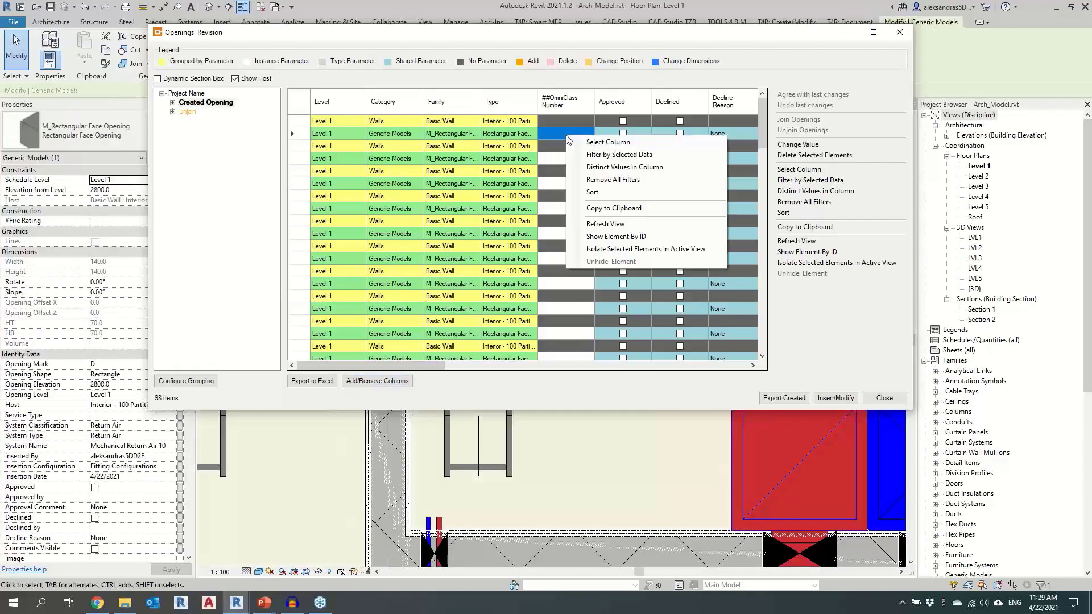
pyautogui.click(607, 168)
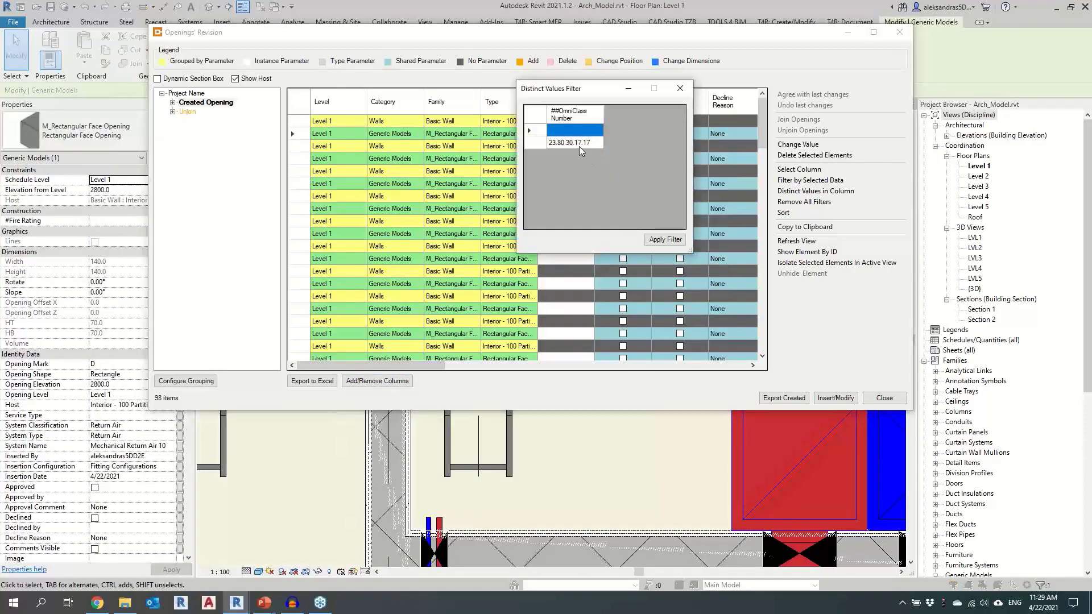
pyautogui.click(575, 143)
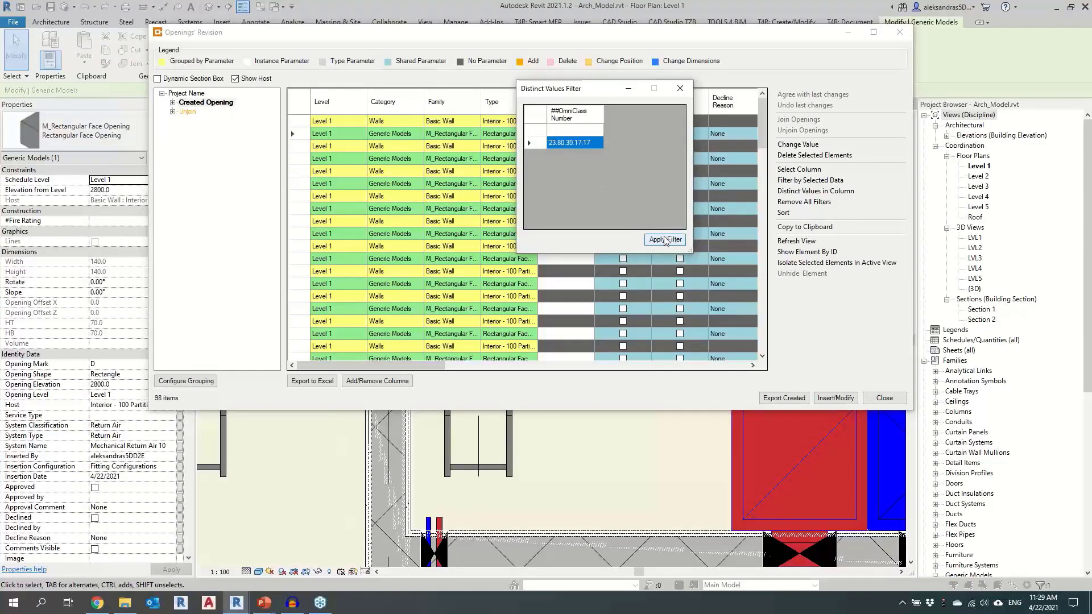
pyautogui.click(665, 239)
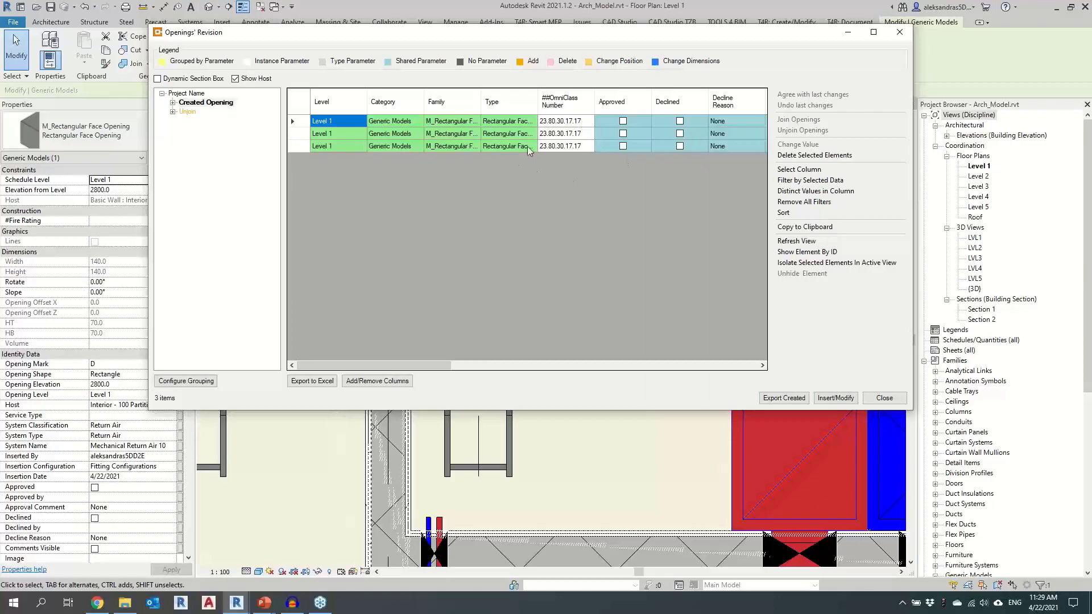
# Select all the filtered openings in the revision table and locate them in the Level 1 floor plan
pyautogui.scroll(-2, 519, 476)
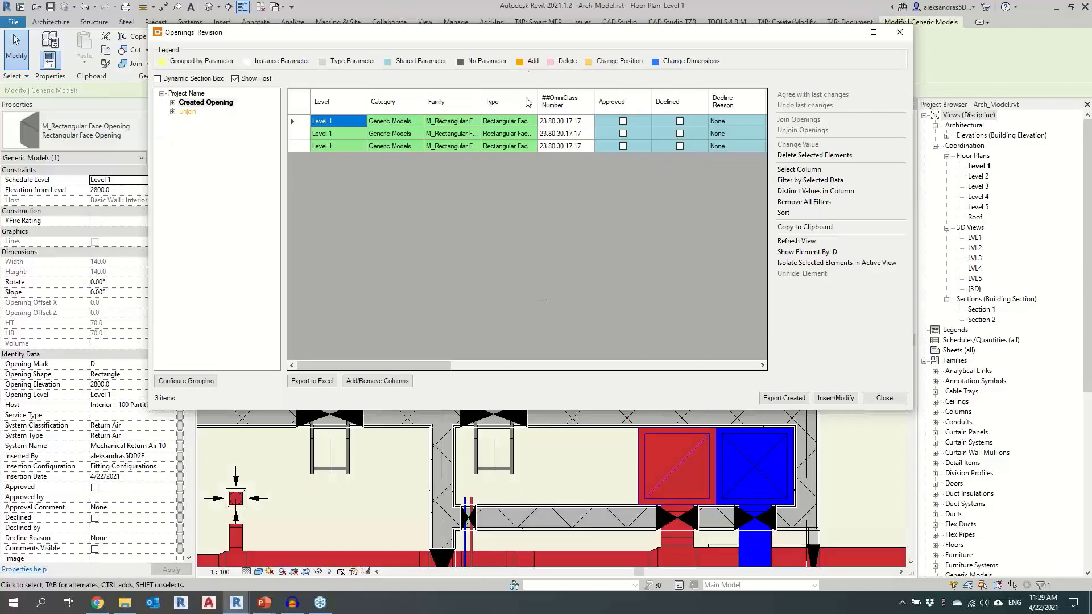
pyautogui.moveTo(529, 33); pyautogui.dragTo(550, 12)
pyautogui.click(322, 82)
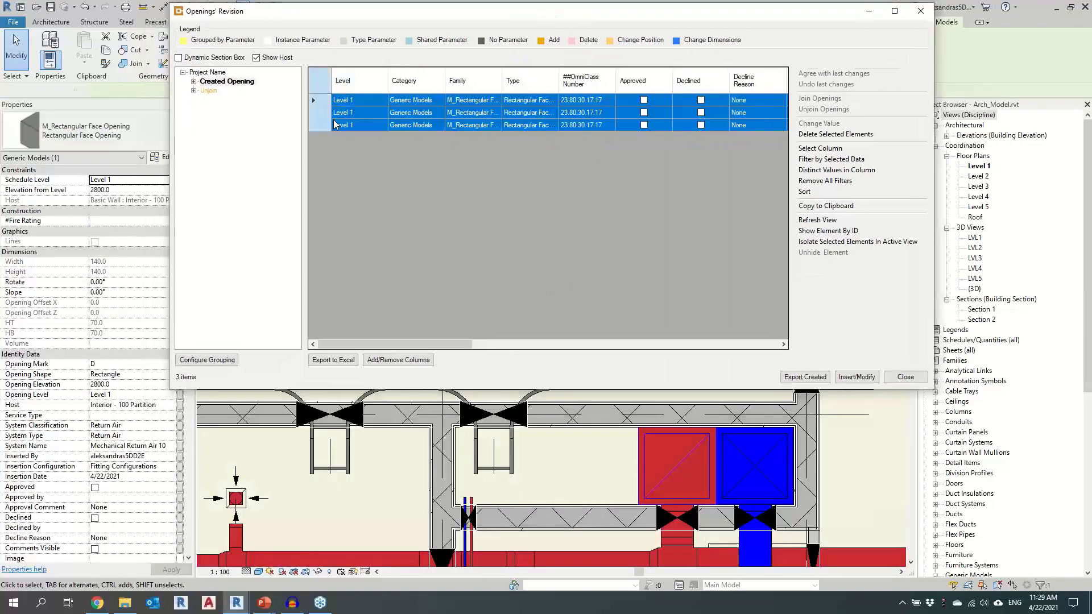
pyautogui.scroll(-2, 527, 484)
pyautogui.moveTo(527, 485); pyautogui.dragTo(794, 500, button='middle')
# Mark the first two filtered openings as Approved and the third as Declined, and close the Openings' Revision
pyautogui.moveTo(450, 340); pyautogui.dragTo(517, 342)
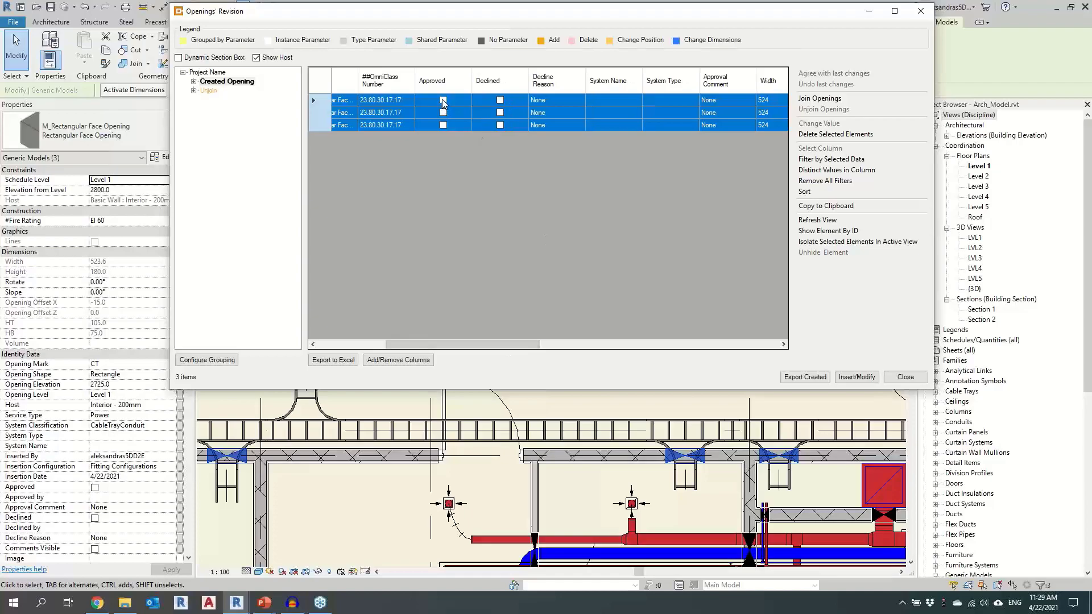
pyautogui.click(443, 101)
pyautogui.click(443, 113)
pyautogui.click(500, 127)
pyautogui.click(500, 125)
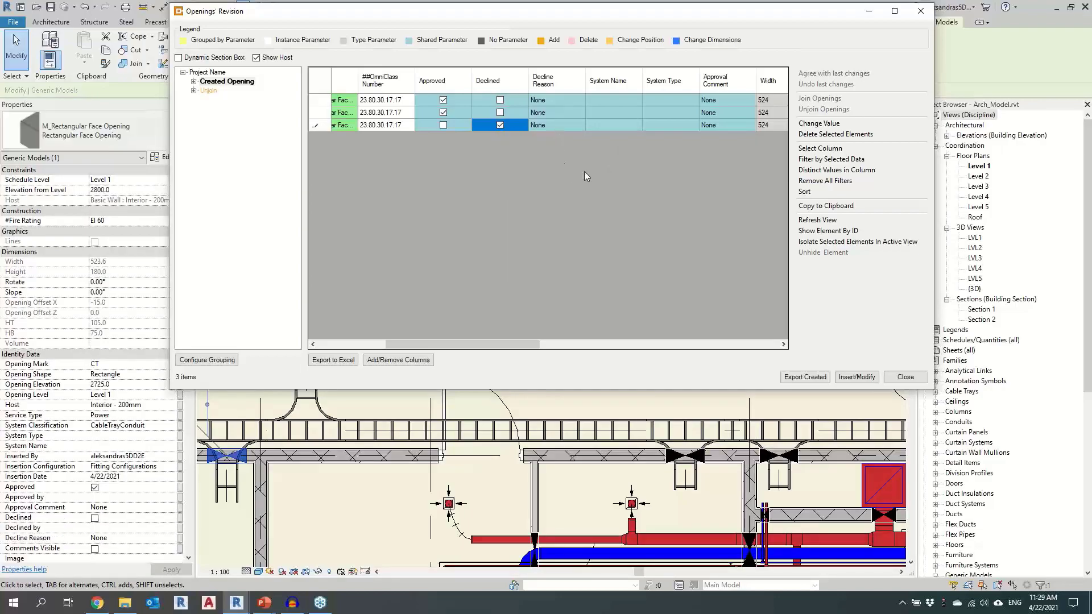
pyautogui.moveTo(517, 347); pyautogui.dragTo(652, 348)
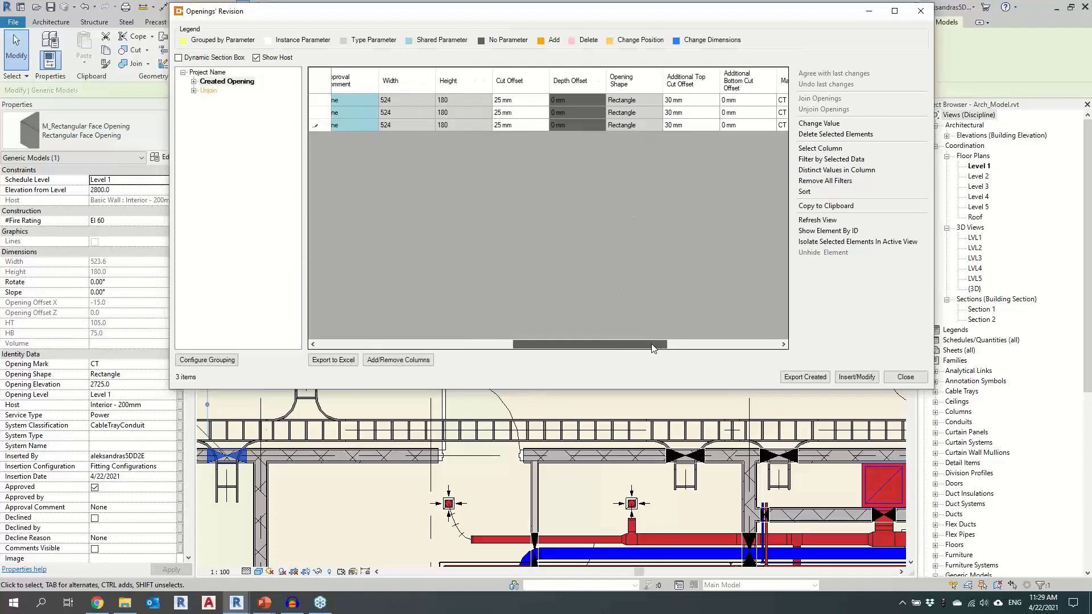
pyautogui.click(921, 11)
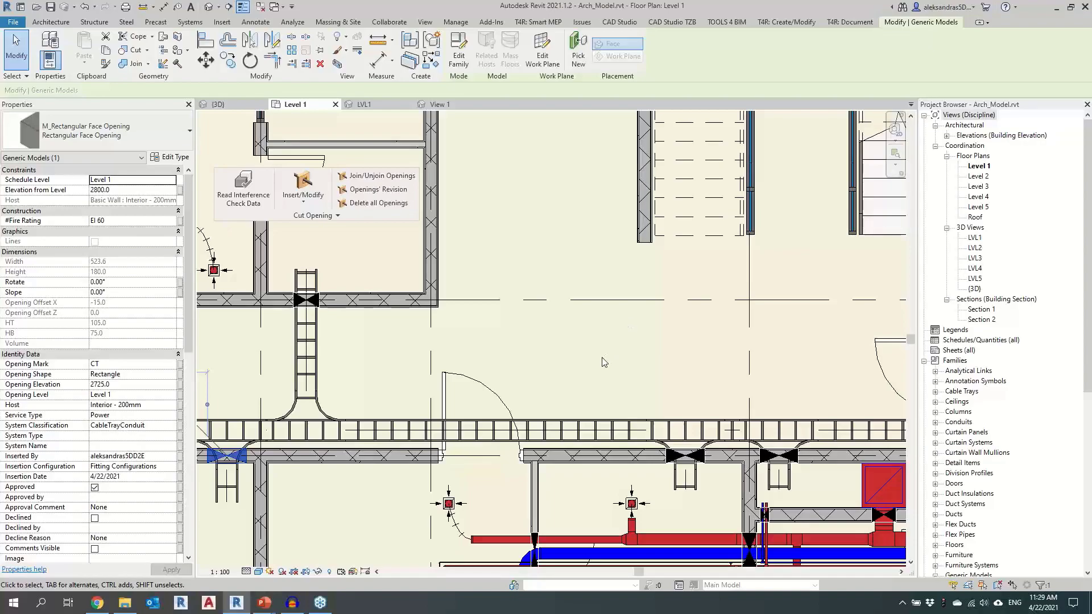
# Switch from Revit to the PowerPoint slide show of the Cut Opening Fittings webinar
pyautogui.scroll(-1, 590, 328)
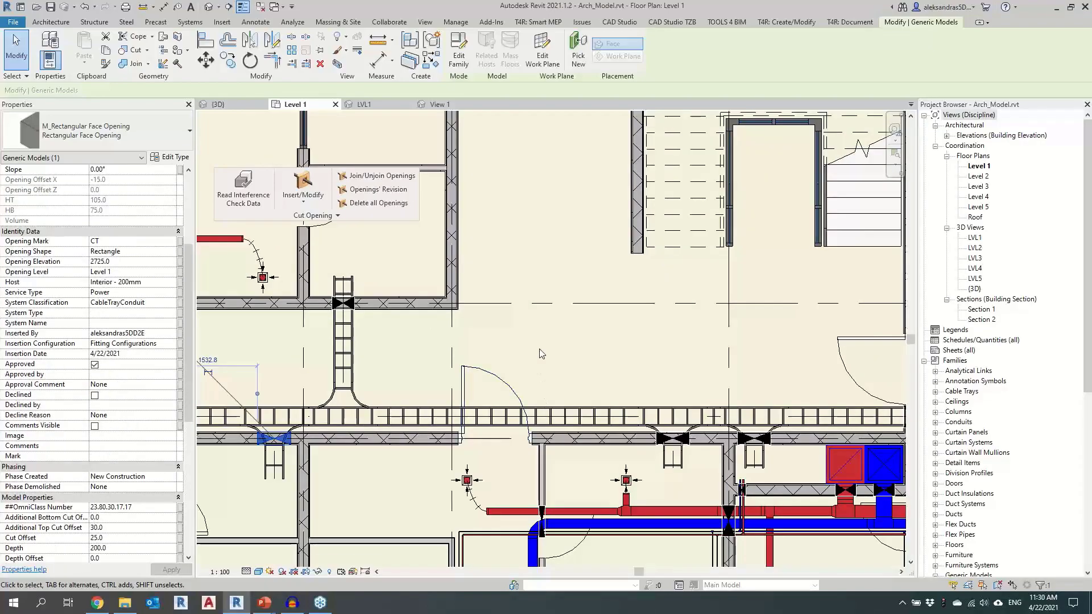
pyautogui.press('super+Tab')
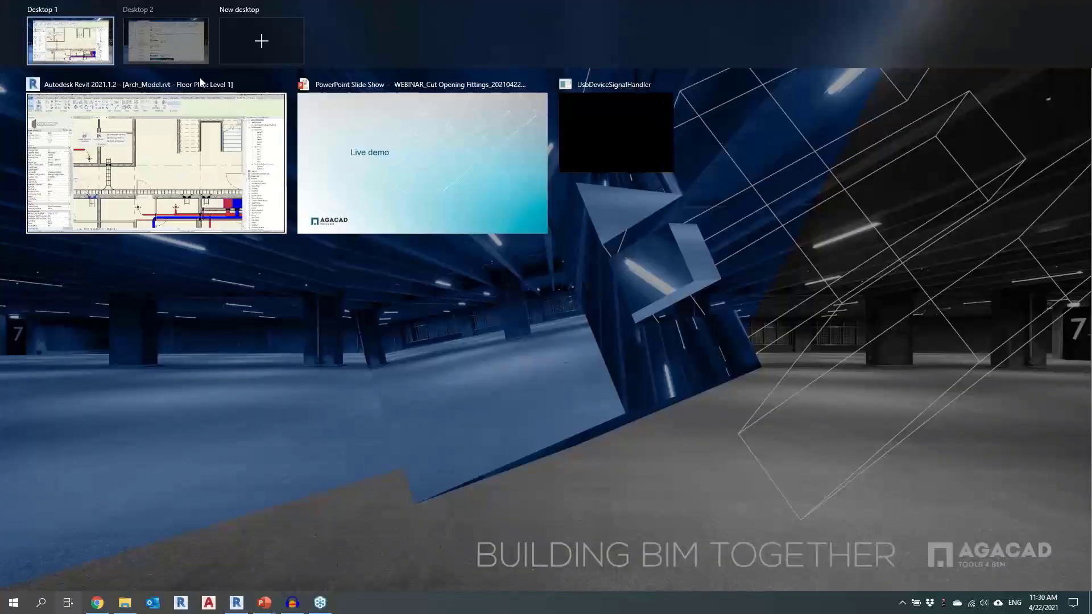
pyautogui.click(427, 186)
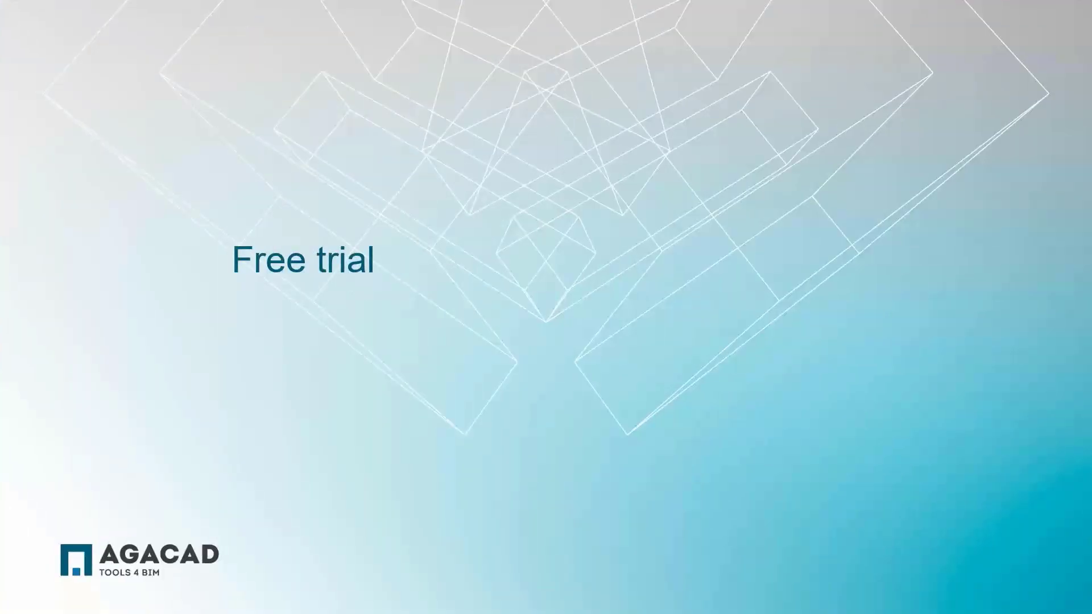